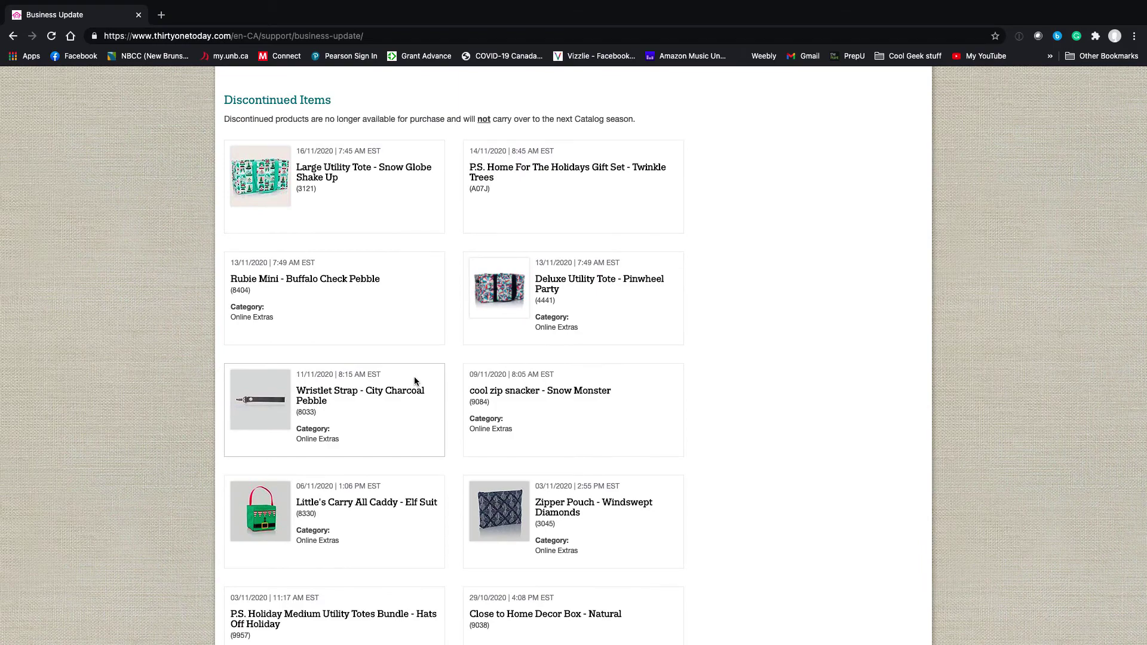
# Review the low inventory, stop sell and backordered items, plus the shipping update, on the Business Update page.
pyautogui.scroll(20, 415, 381)
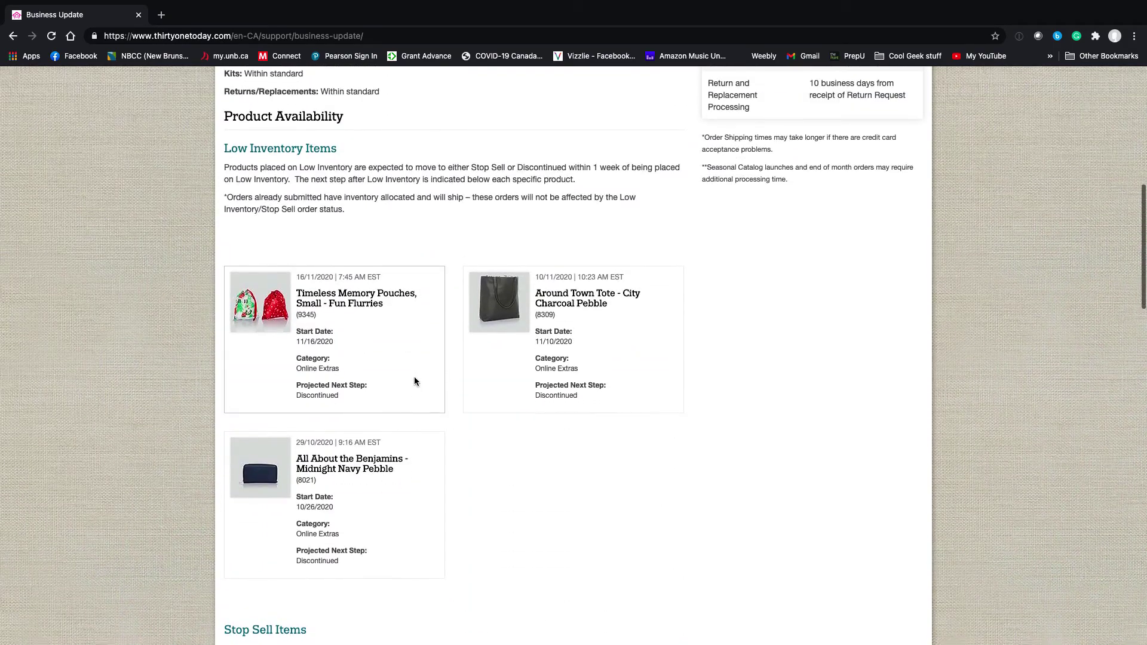
pyautogui.scroll(-1, 415, 381)
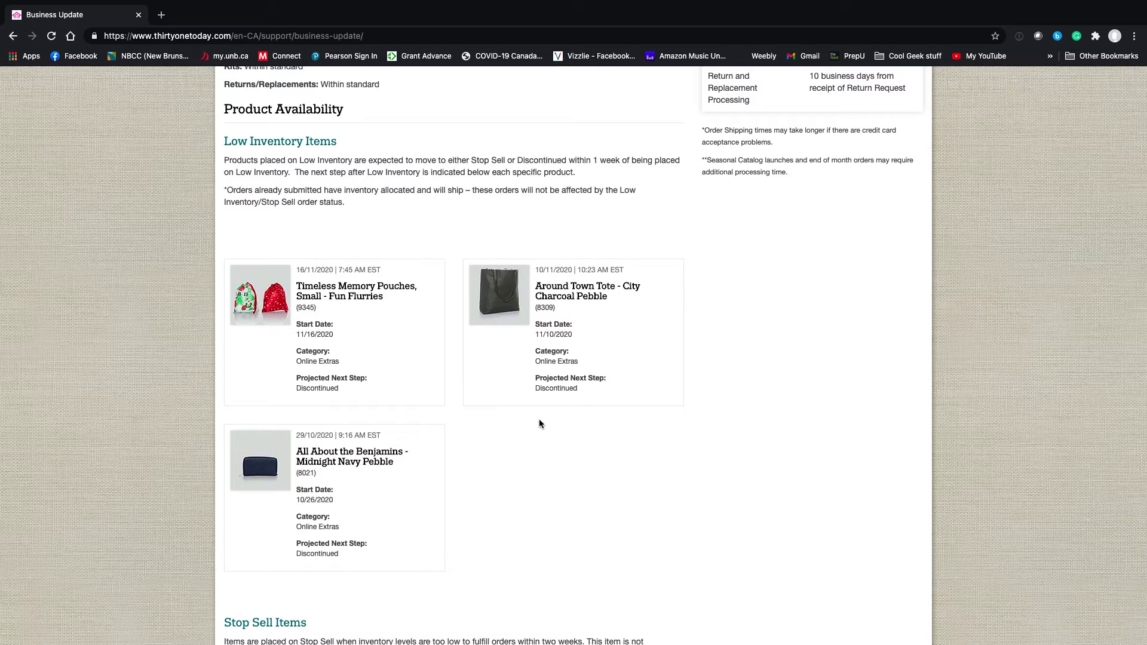
pyautogui.scroll(-7, 540, 424)
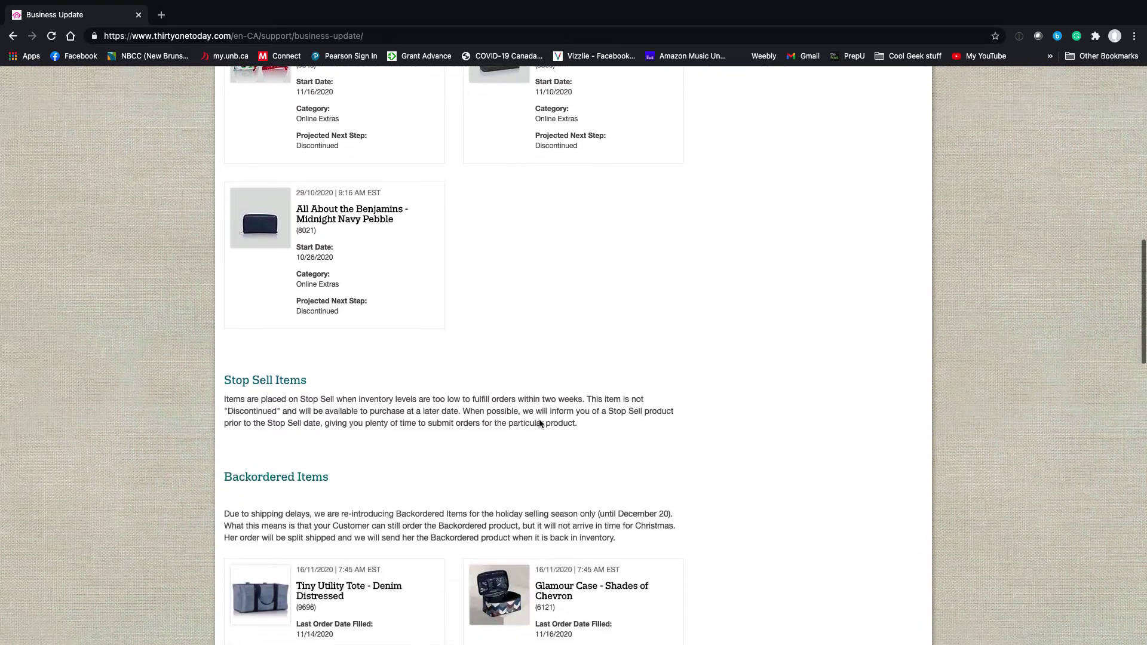
pyautogui.scroll(-4, 540, 423)
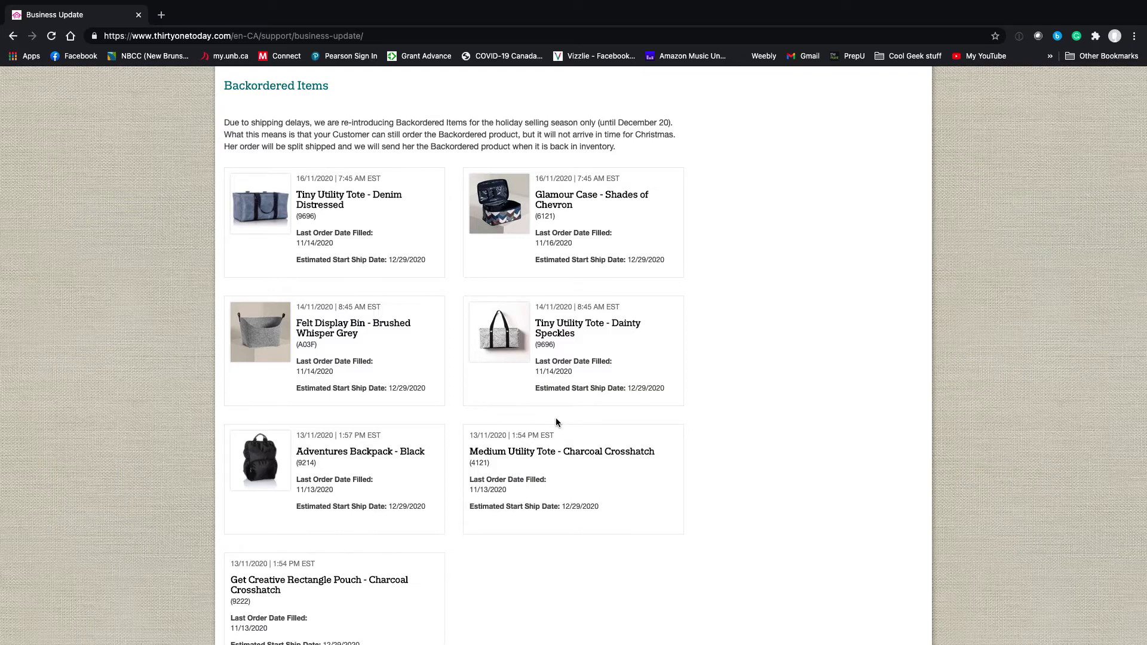
pyautogui.scroll(13, 556, 422)
pyautogui.scroll(7, 556, 422)
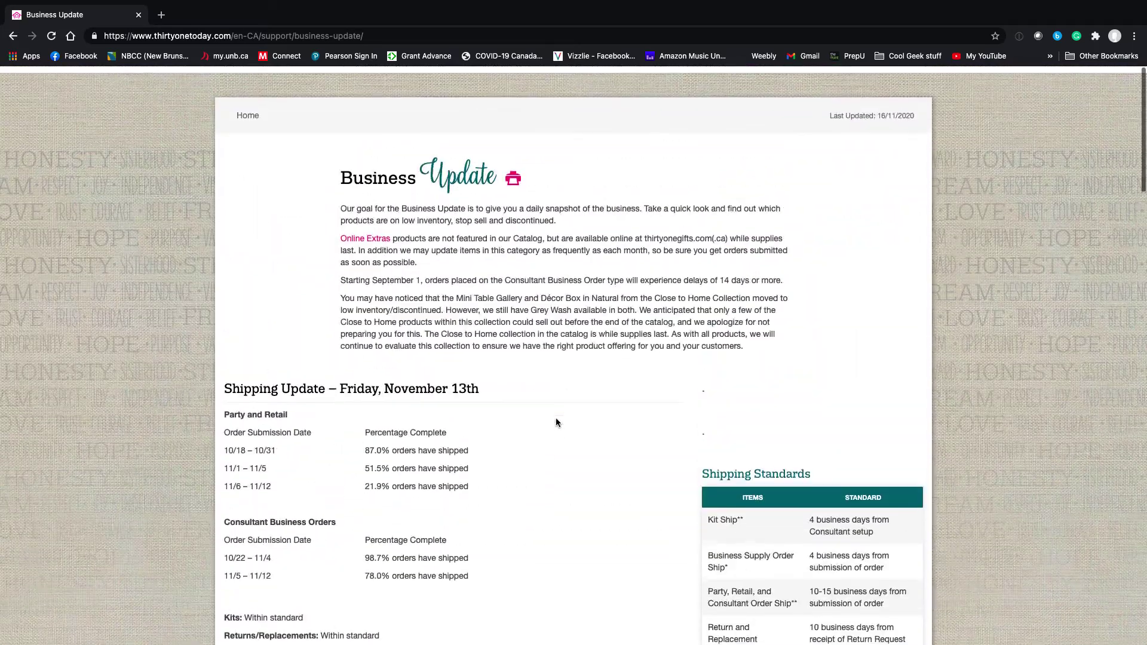
# Open the New Consultant Toolkit from the home page and look through its getting-started steps and resources.
pyautogui.click(248, 109)
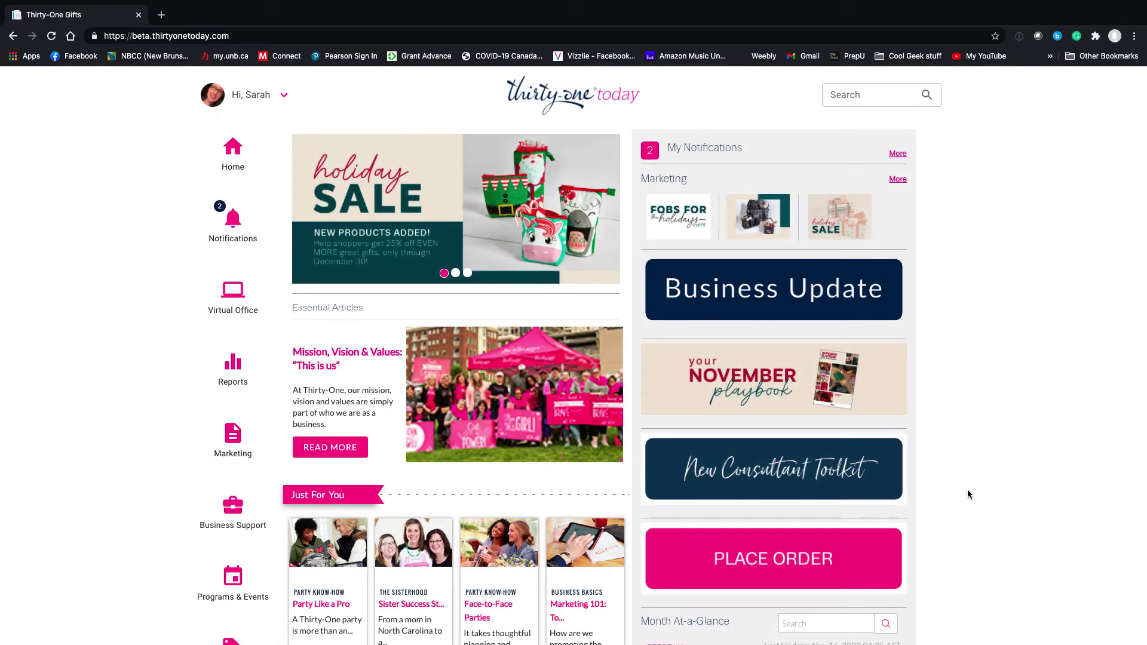
pyautogui.scroll(-1, 952, 496)
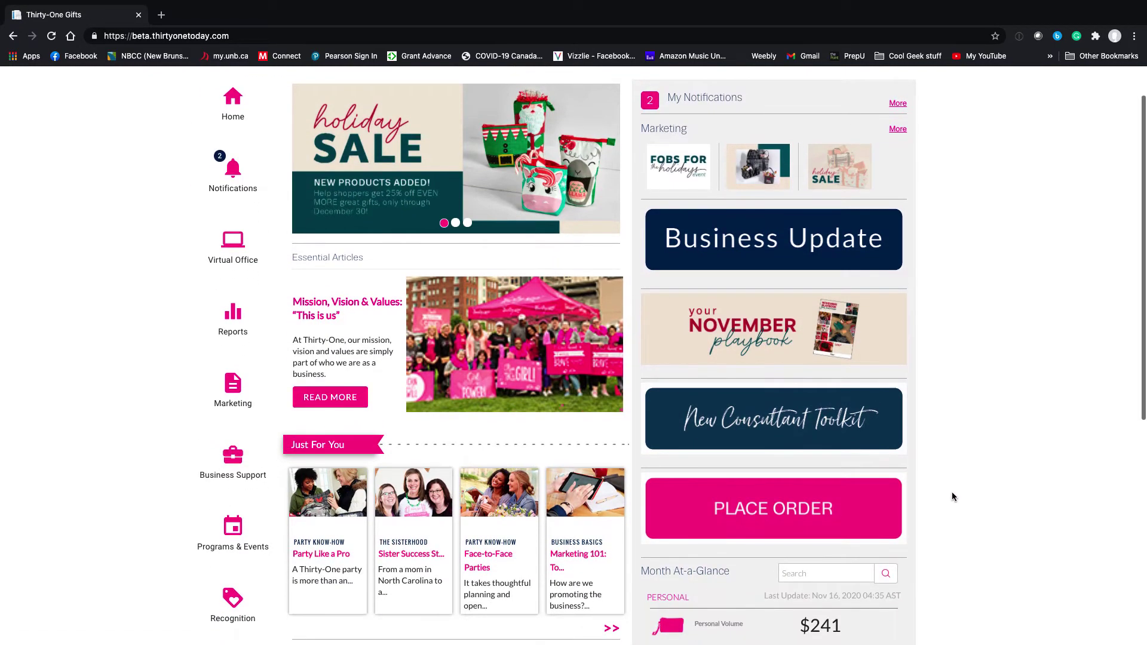
pyautogui.click(796, 419)
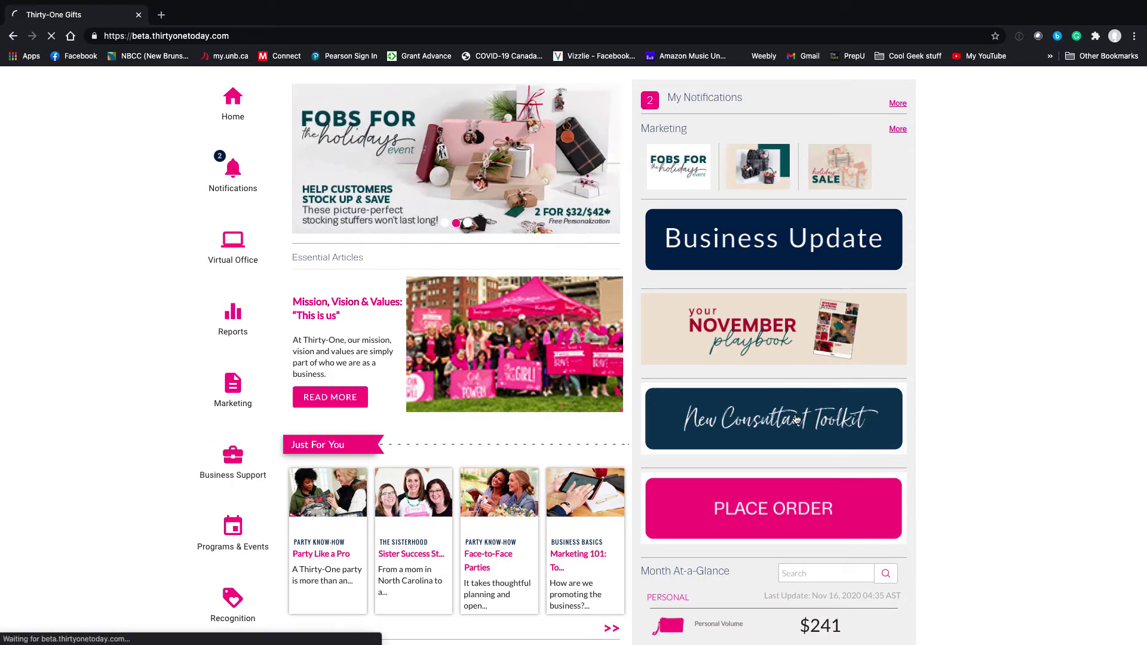
pyautogui.scroll(-4, 937, 463)
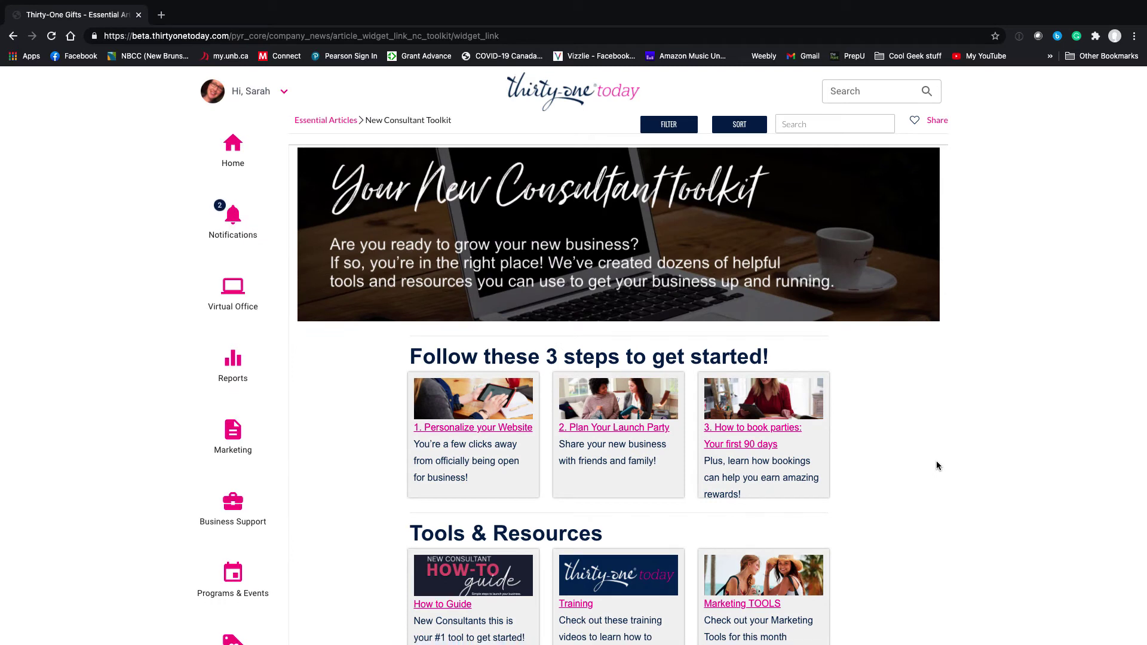
pyautogui.scroll(-1, 937, 466)
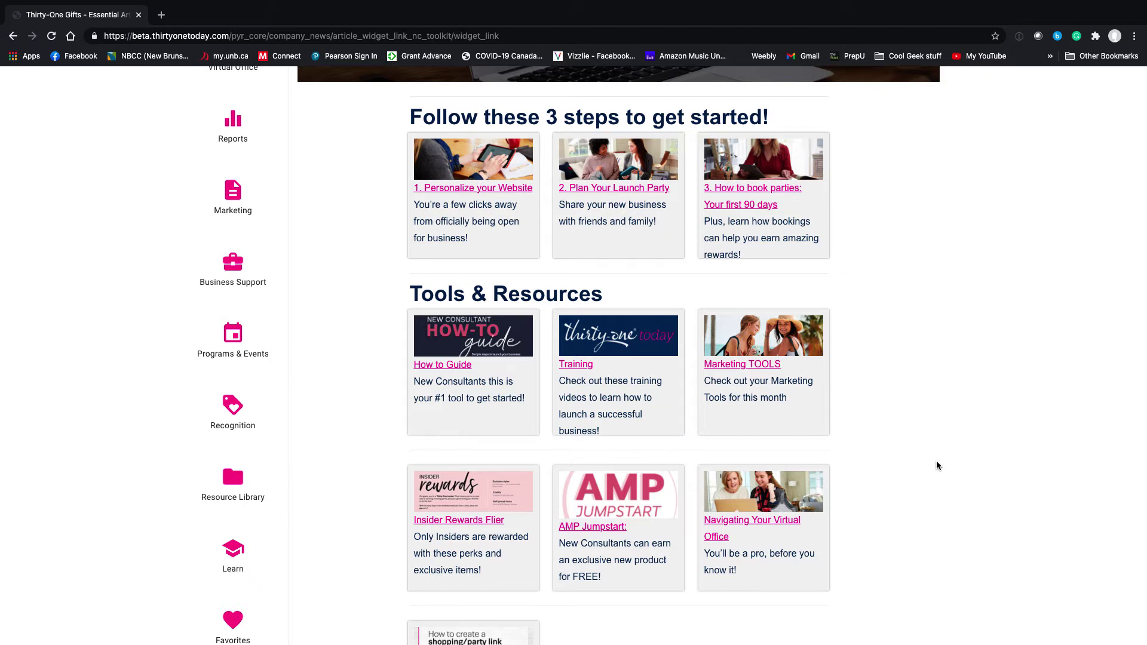
pyautogui.scroll(5, 937, 461)
# View the open orders through the home page's Place Order link and return to the dashboard.
pyautogui.click(233, 154)
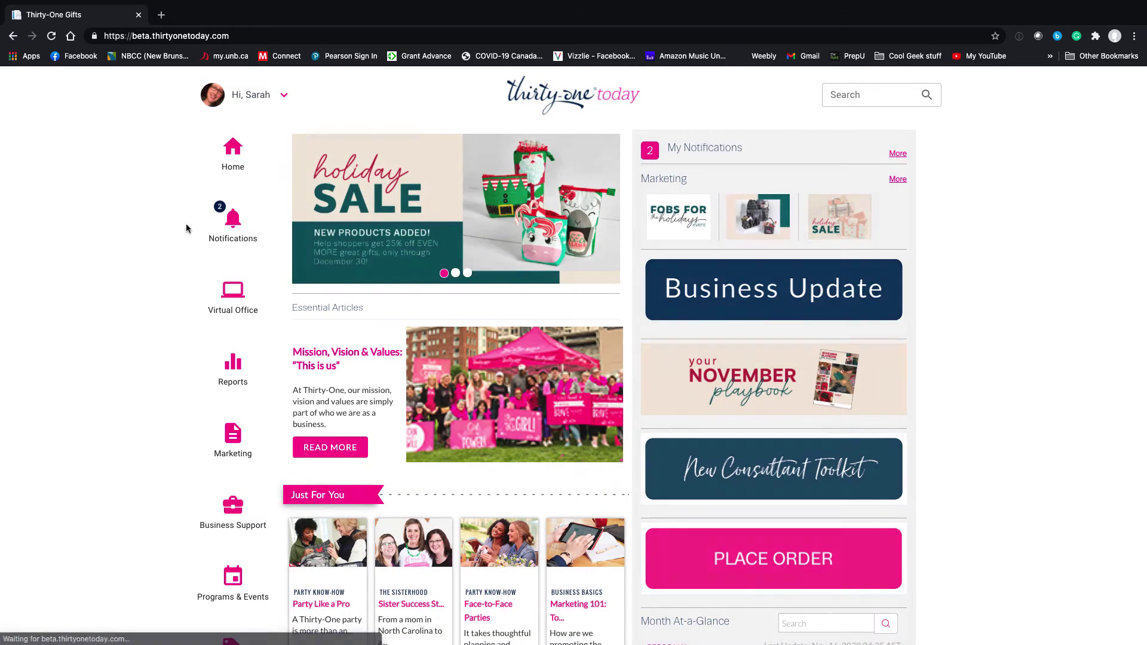
pyautogui.scroll(-4, 974, 547)
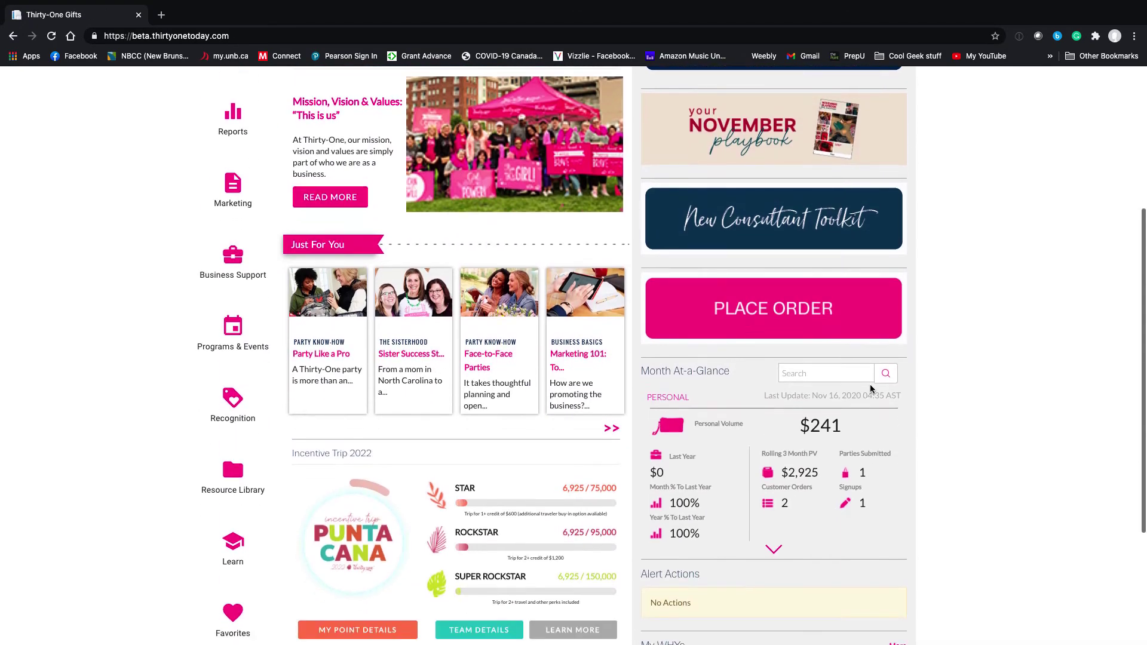
pyautogui.click(816, 331)
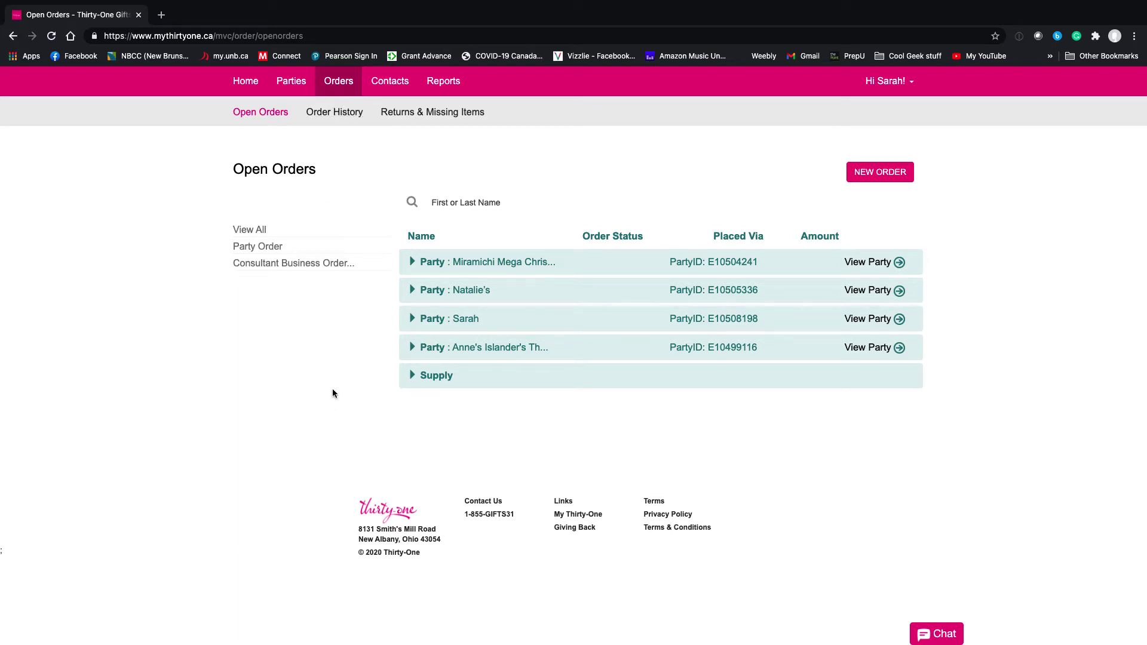
pyautogui.click(237, 85)
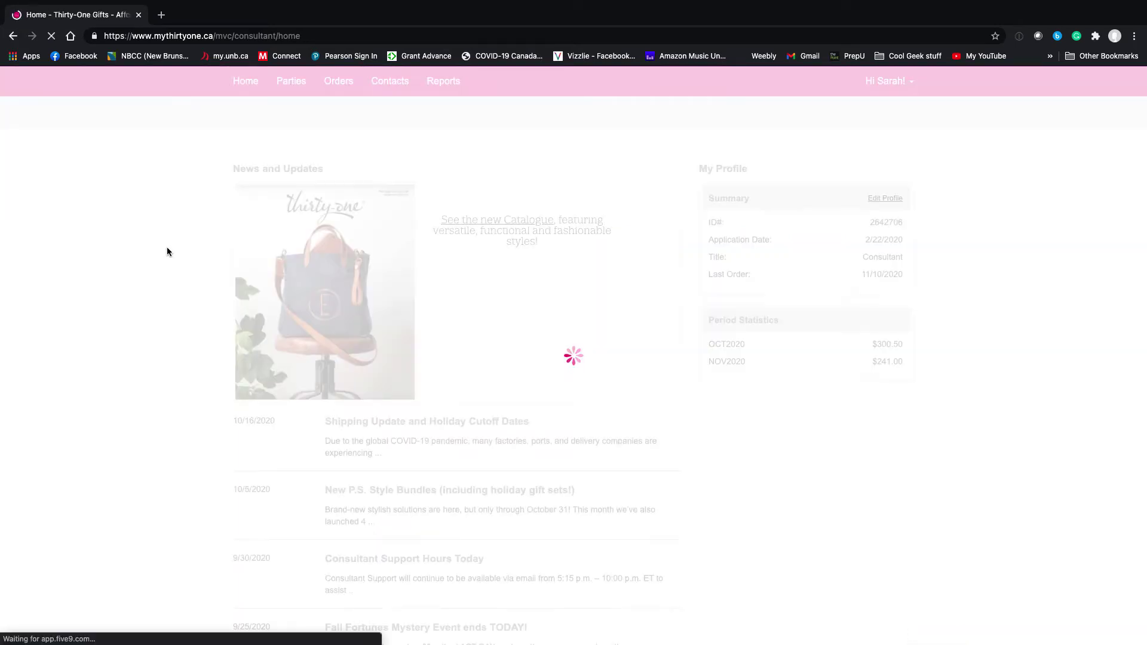
pyautogui.click(13, 36)
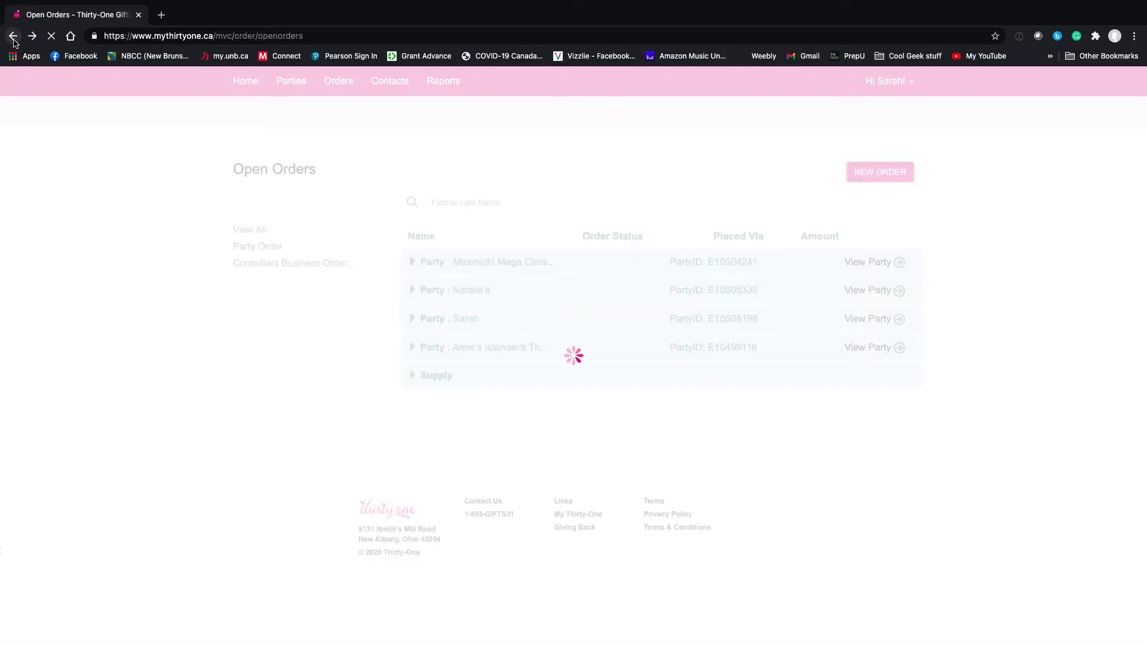
pyautogui.click(13, 35)
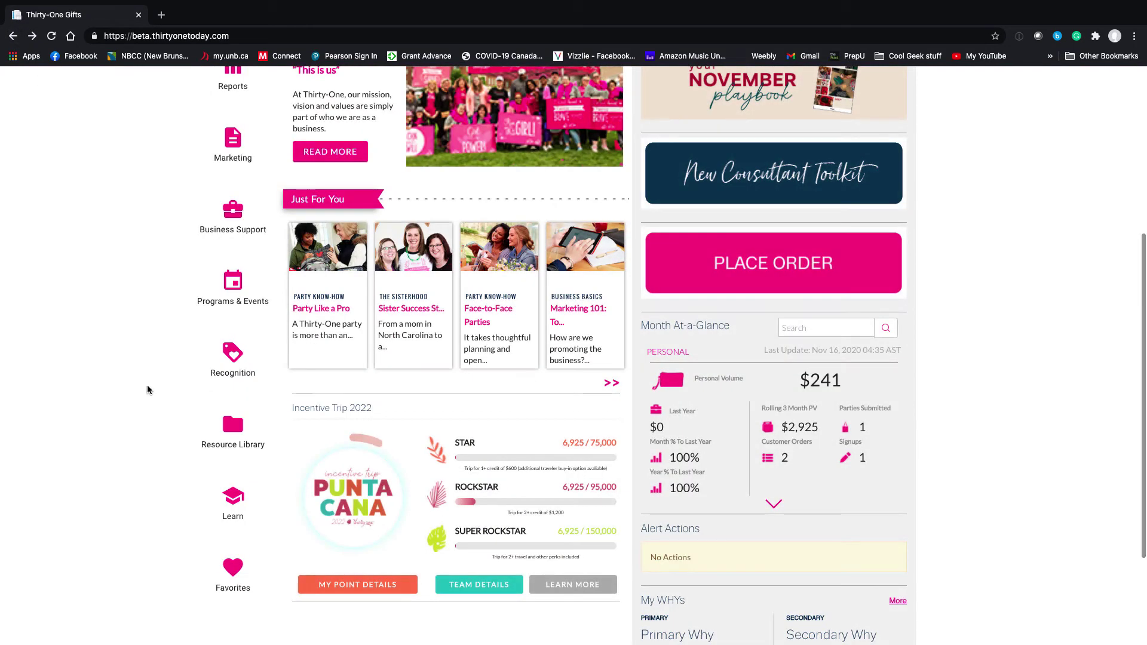
# Review the Incentive Trip 2022 progress and the Month At-a-Glance figures on the dashboard.
pyautogui.scroll(-3, 147, 389)
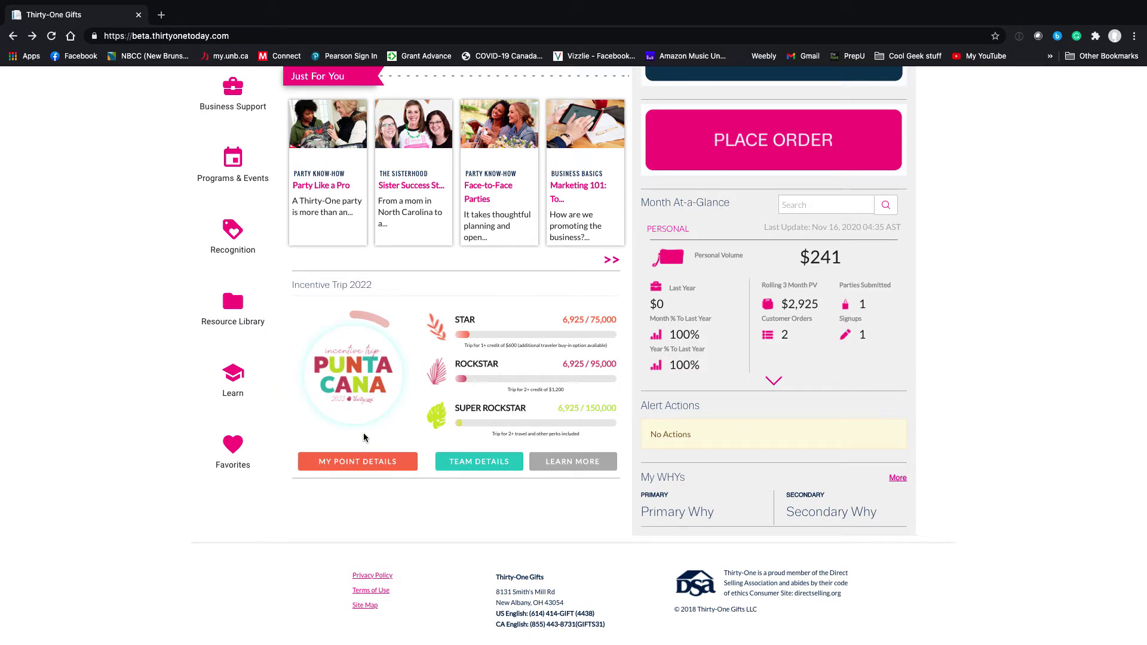
pyautogui.scroll(2, 549, 386)
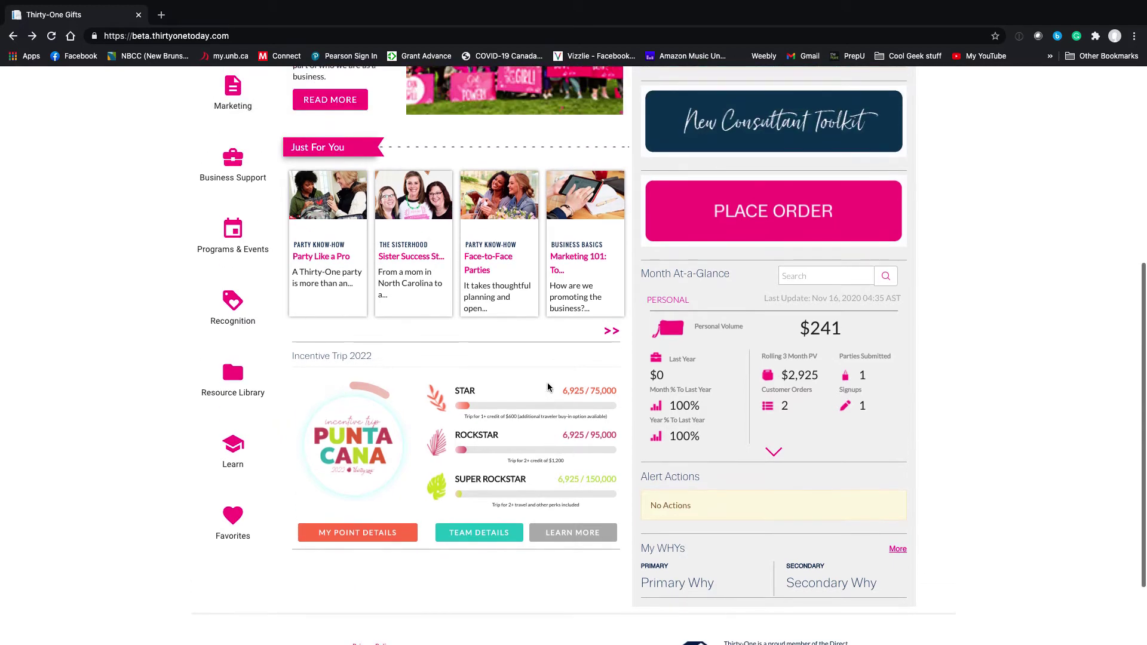
pyautogui.scroll(1, 404, 440)
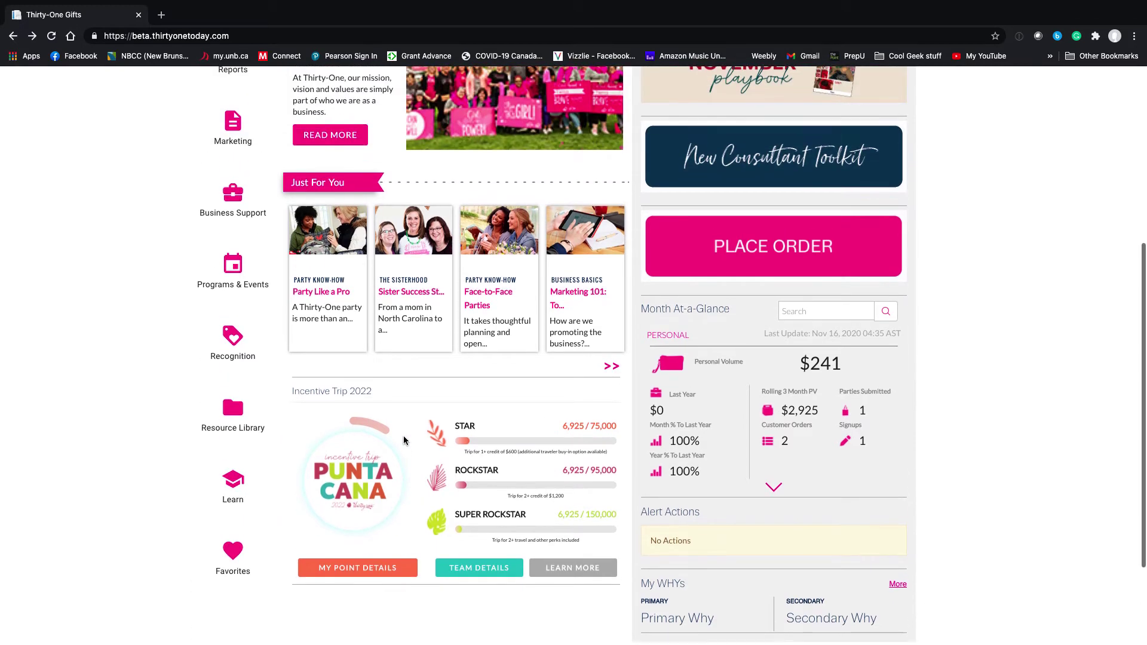
pyautogui.scroll(10, 128, 251)
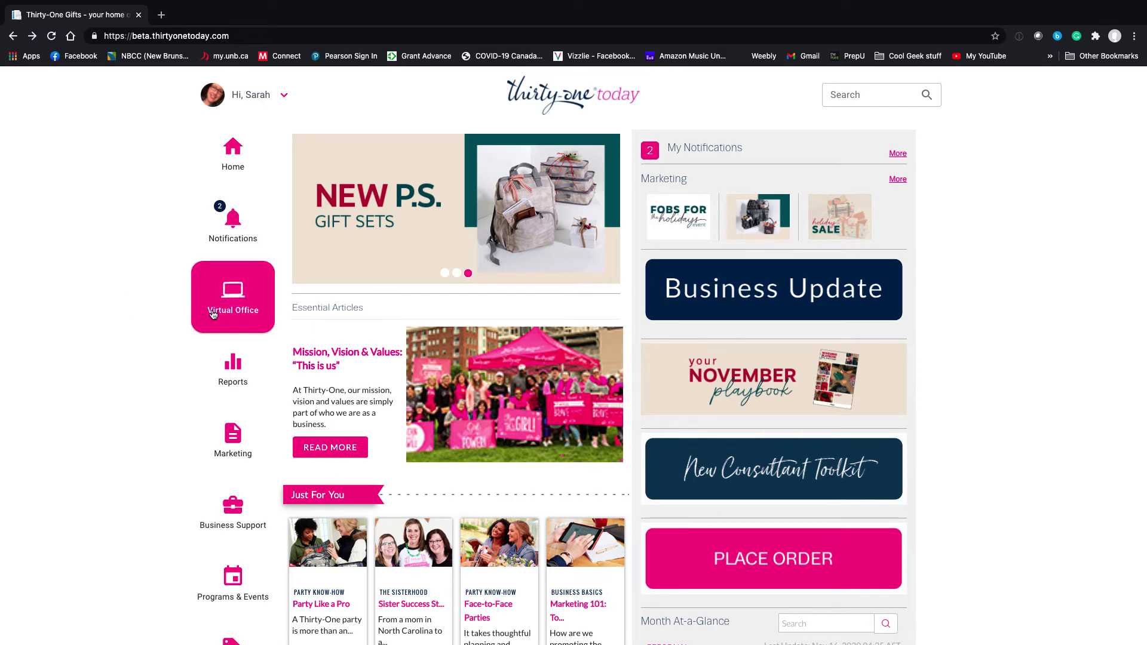
# Open the Virtual Office and look through its News and Updates and profile summary.
pyautogui.click(233, 297)
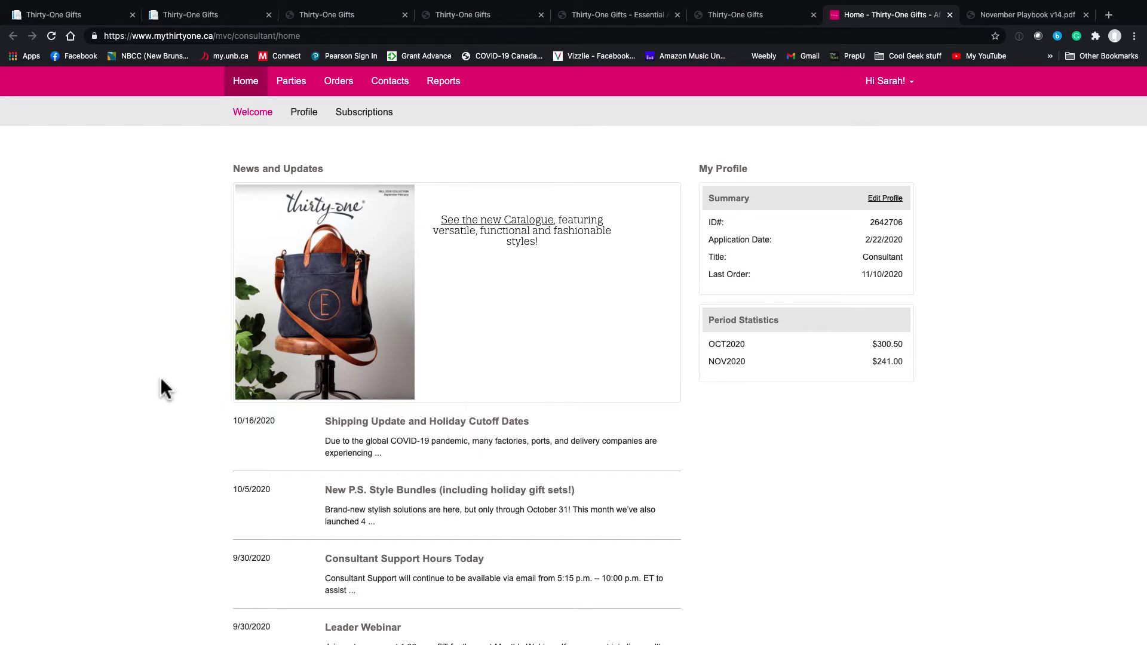
pyautogui.scroll(-1, 163, 379)
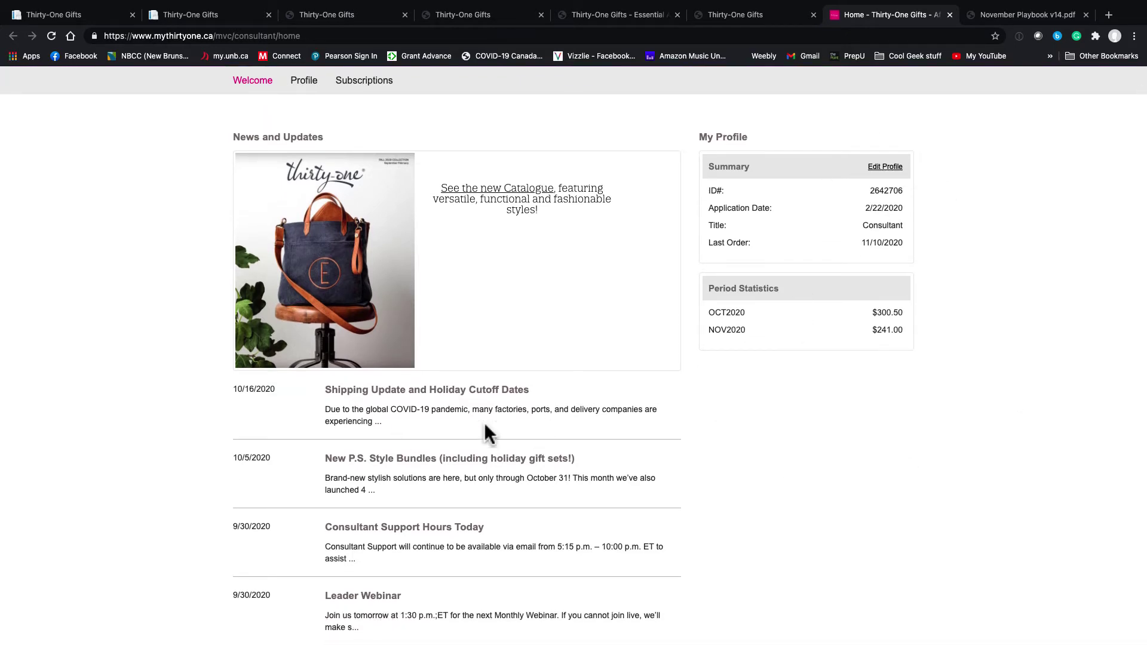
pyautogui.scroll(-4, 476, 436)
pyautogui.scroll(5, 476, 437)
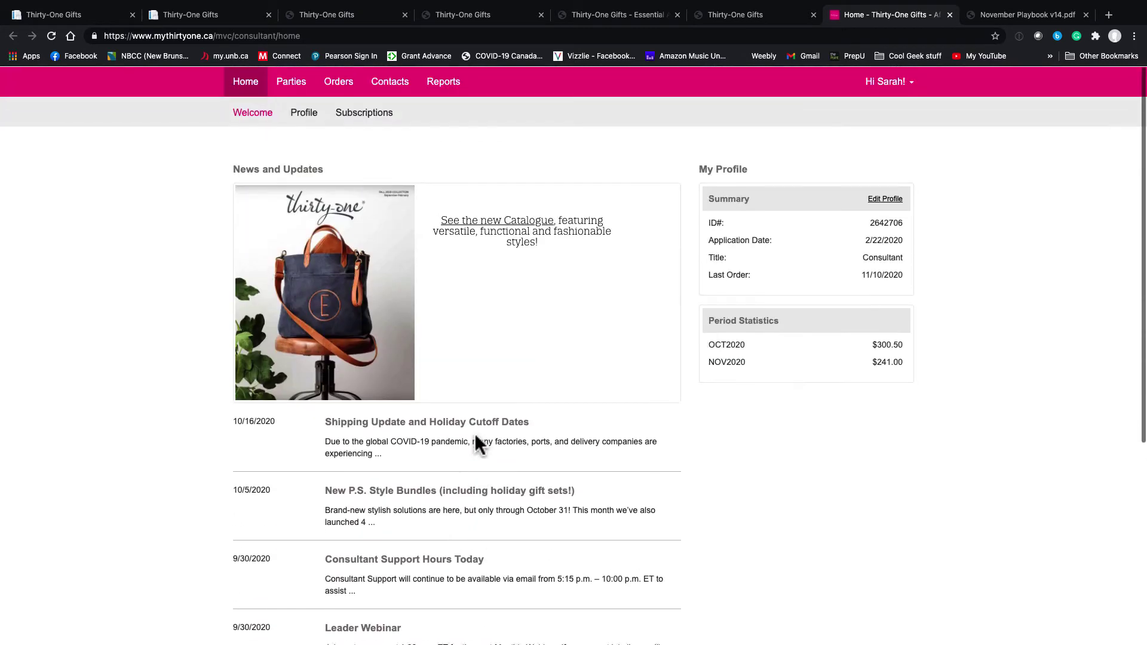
# Start a new party from the open parties page, using the consultant's first name as party name and Online as type.
pyautogui.moveTo(290, 96)
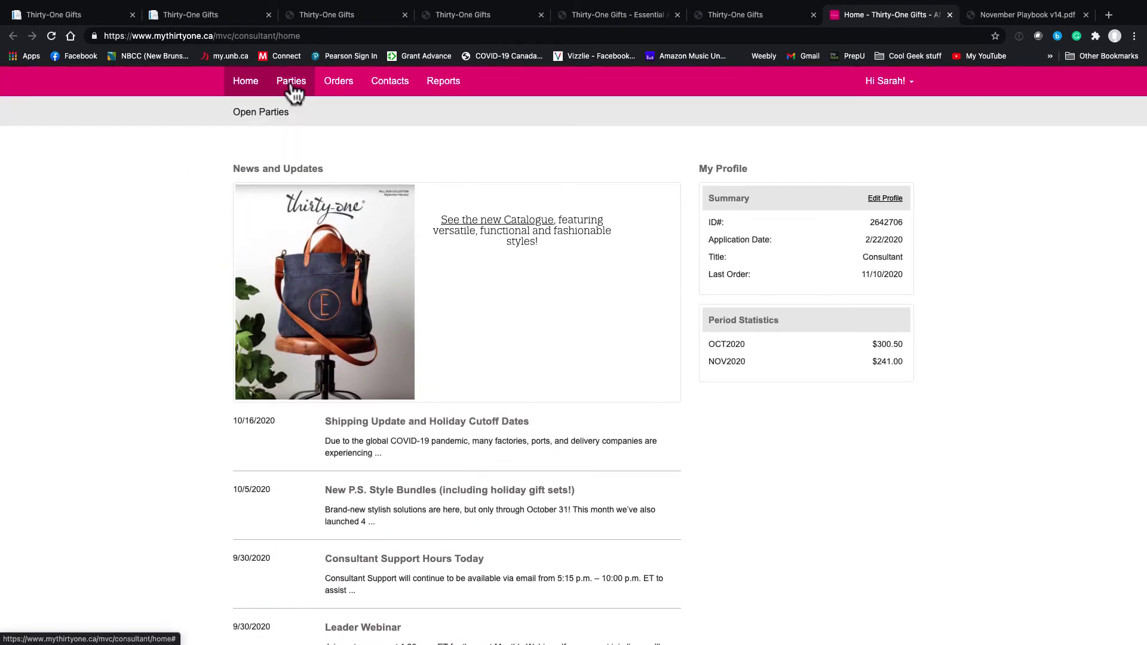
pyautogui.click(261, 111)
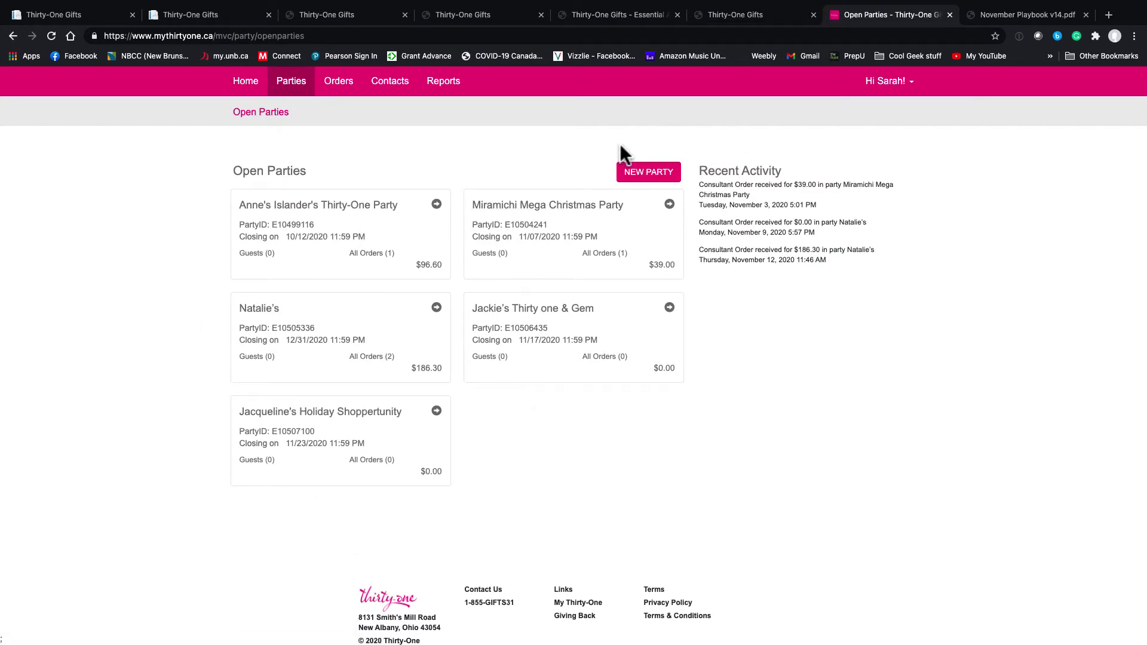
pyautogui.click(665, 185)
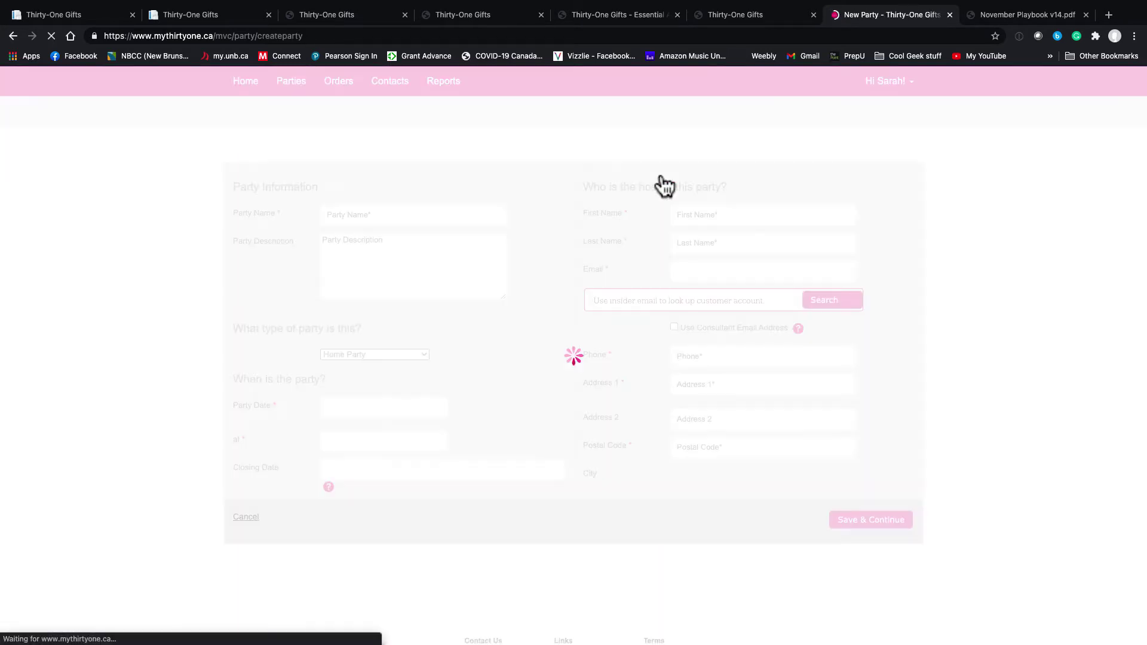
pyautogui.click(473, 218)
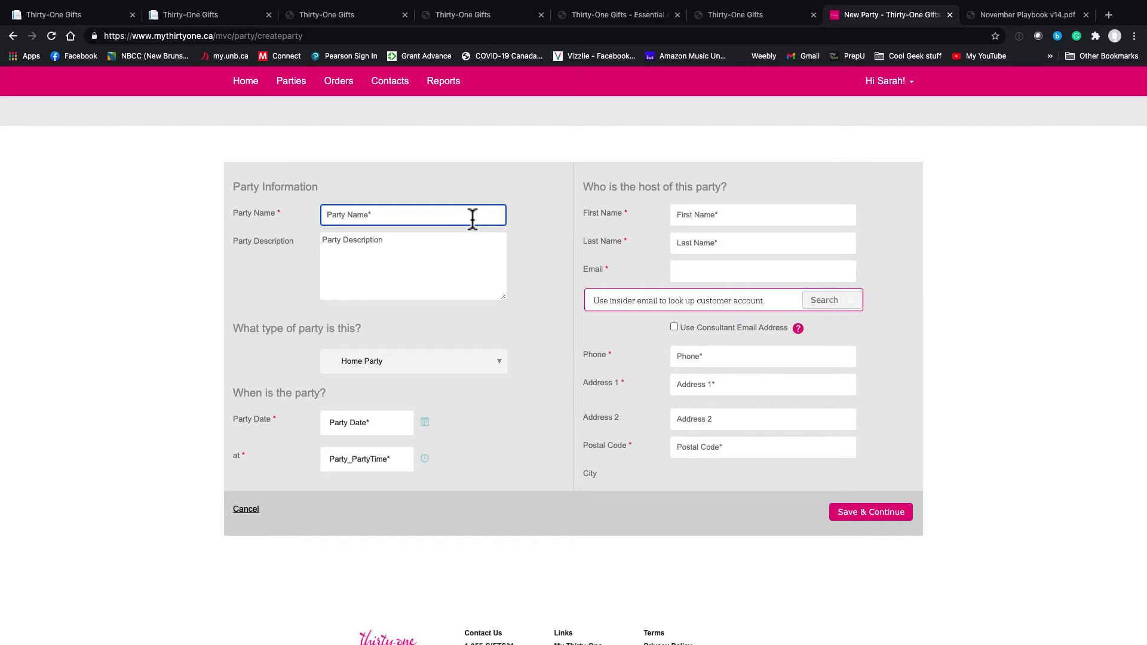
pyautogui.write('Sarah')
pyautogui.click(491, 360)
pyautogui.click(418, 444)
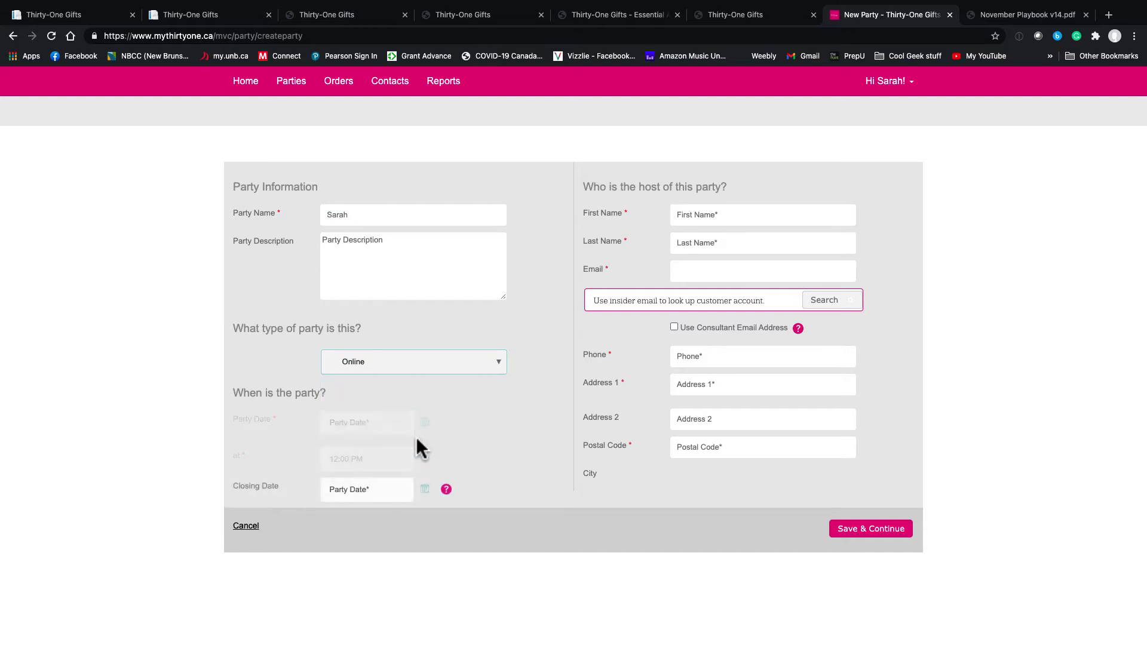
# Set the party's closing date to 12/31/2020.
pyautogui.click(425, 426)
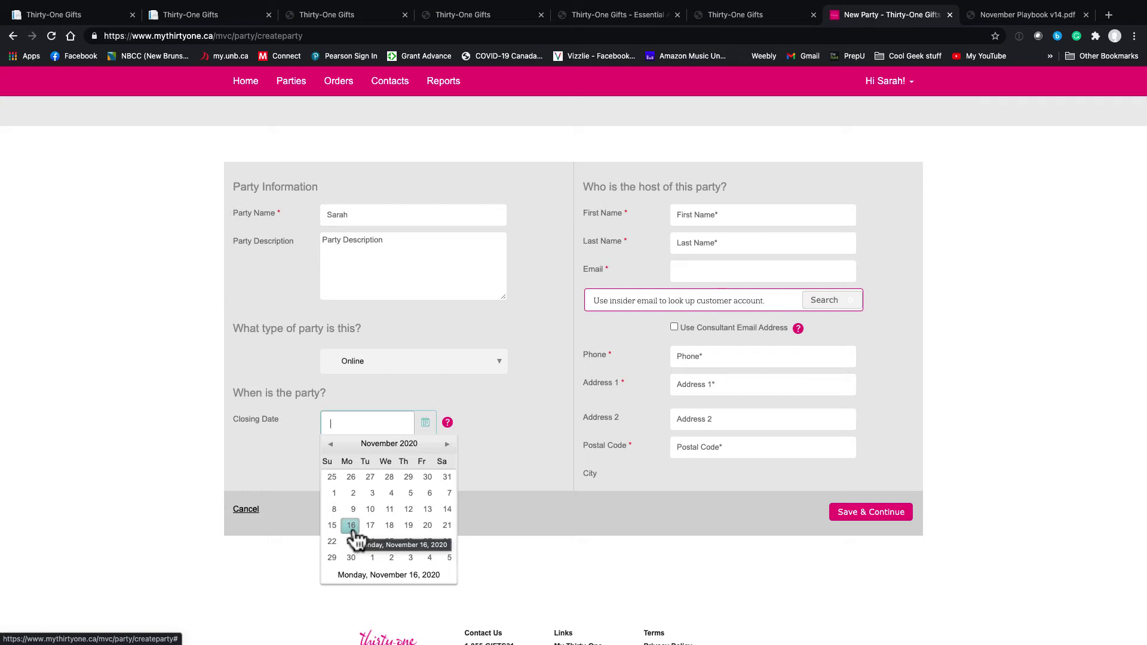
pyautogui.click(447, 454)
pyautogui.click(408, 541)
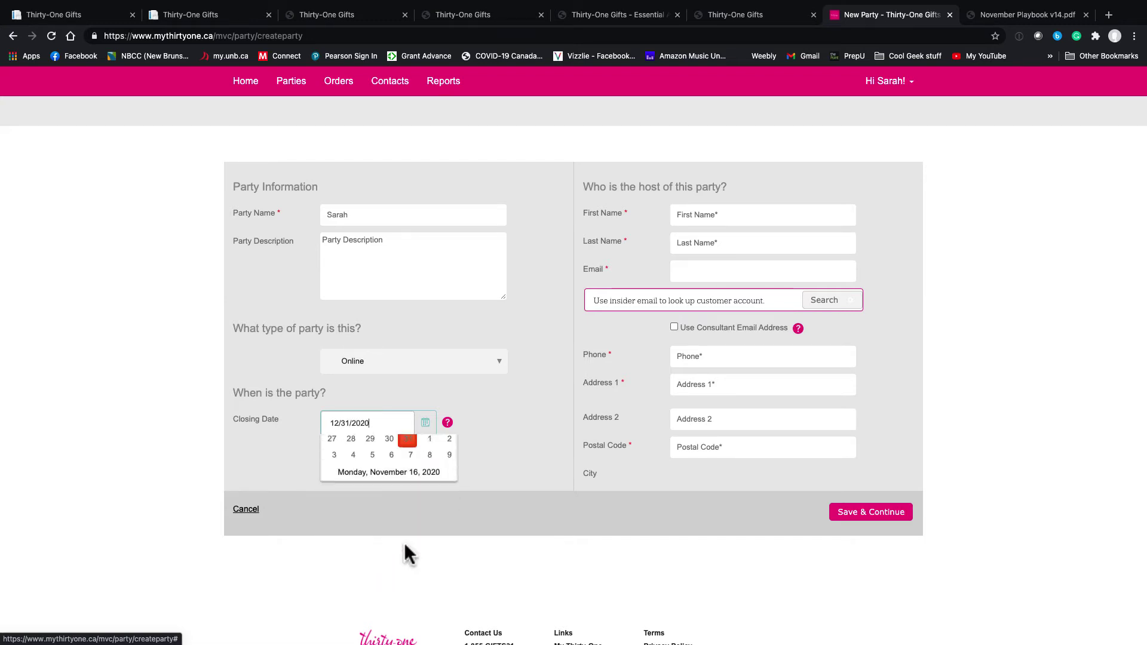
# Fill in the host's name, email, phone and address details and save the new party.
pyautogui.click(763, 215)
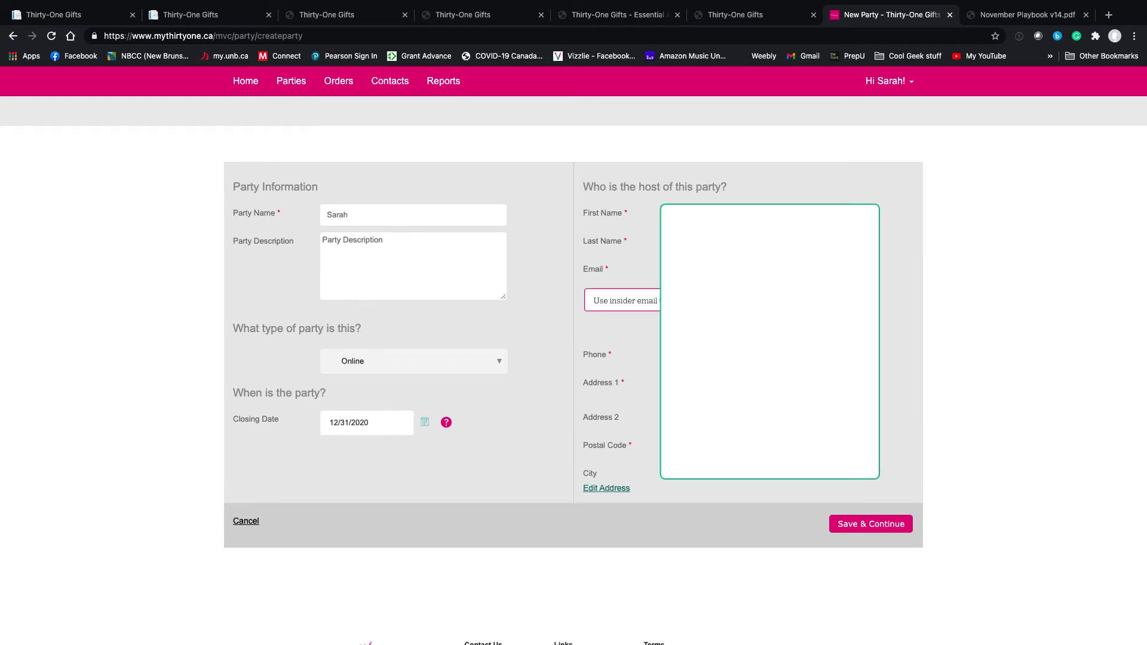
pyautogui.click(876, 525)
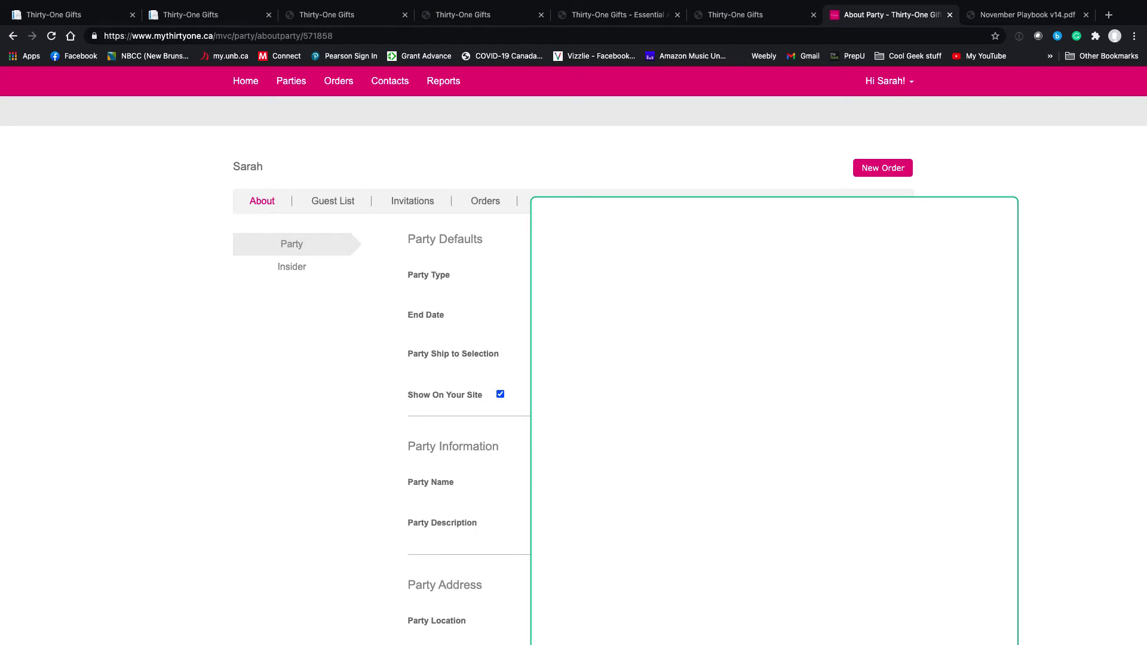
# Review the new party's defaults, information, address and social sharing sections.
pyautogui.scroll(-4, 657, 358)
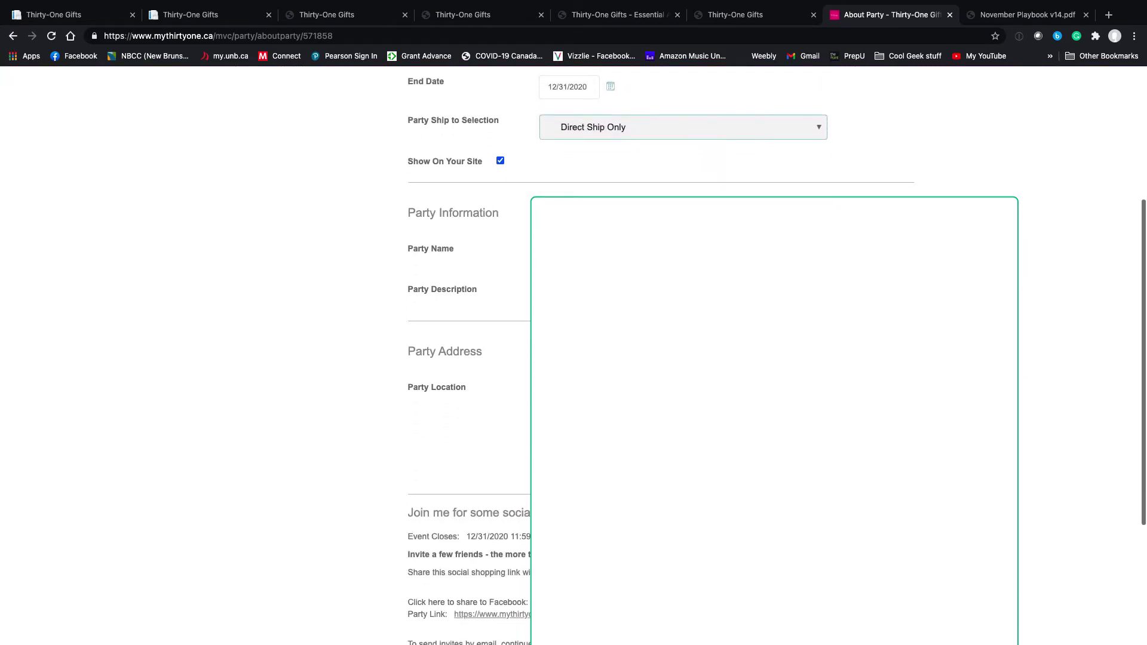
pyautogui.scroll(-2, 757, 497)
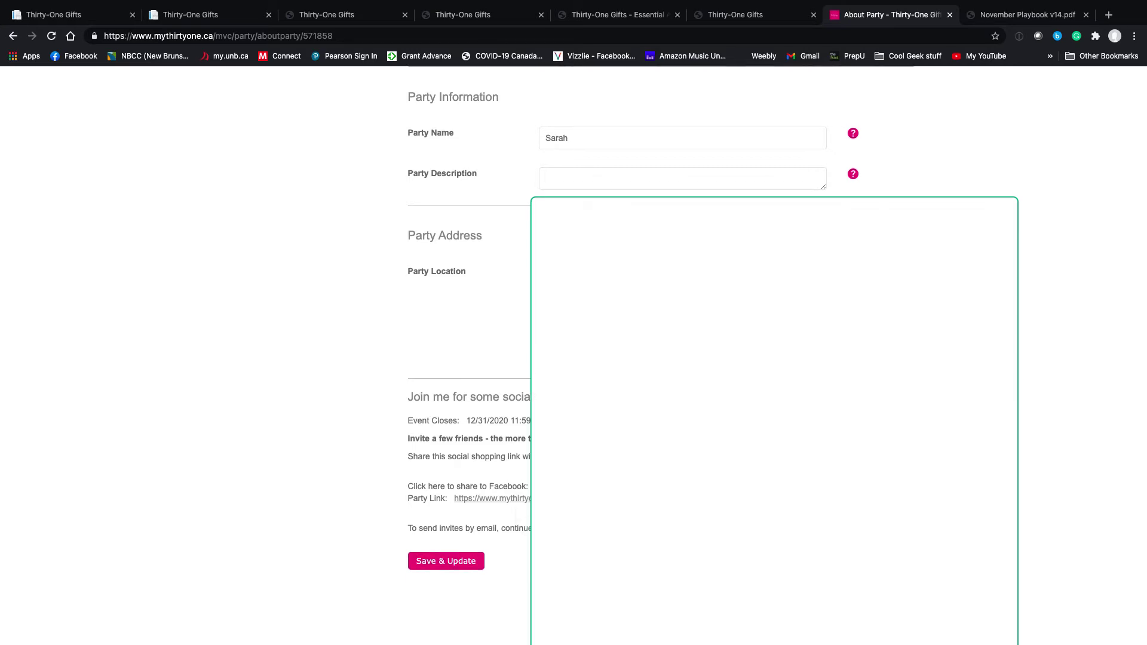
pyautogui.scroll(5, 519, 507)
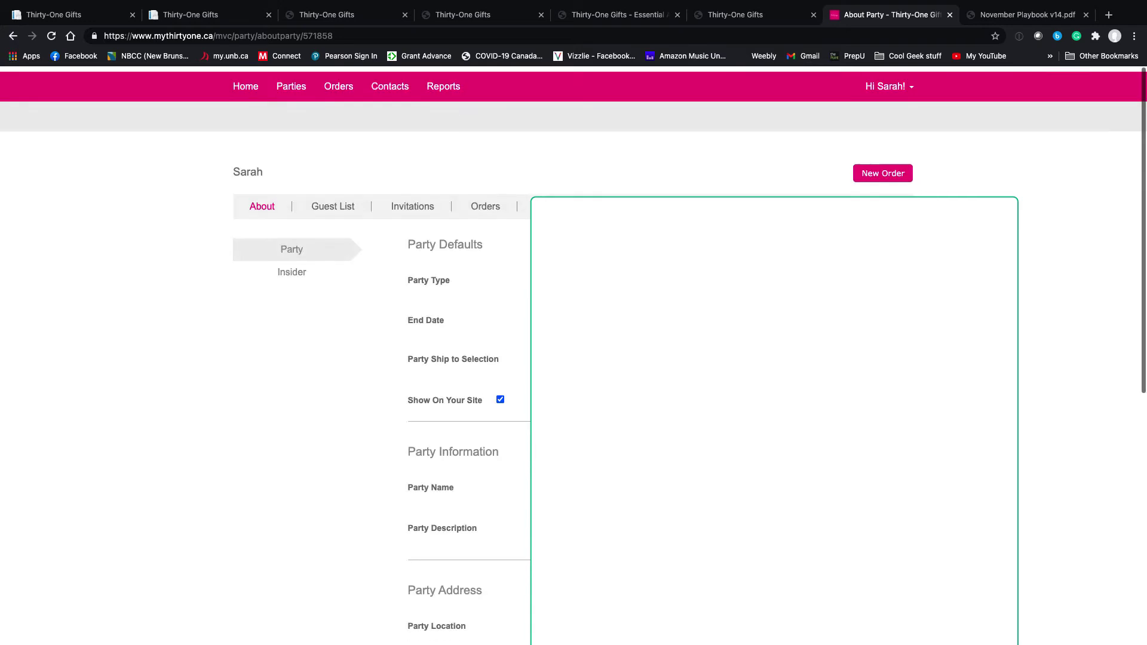
# Review the party's insider information, insider address and insider portal sections.
pyautogui.click(300, 267)
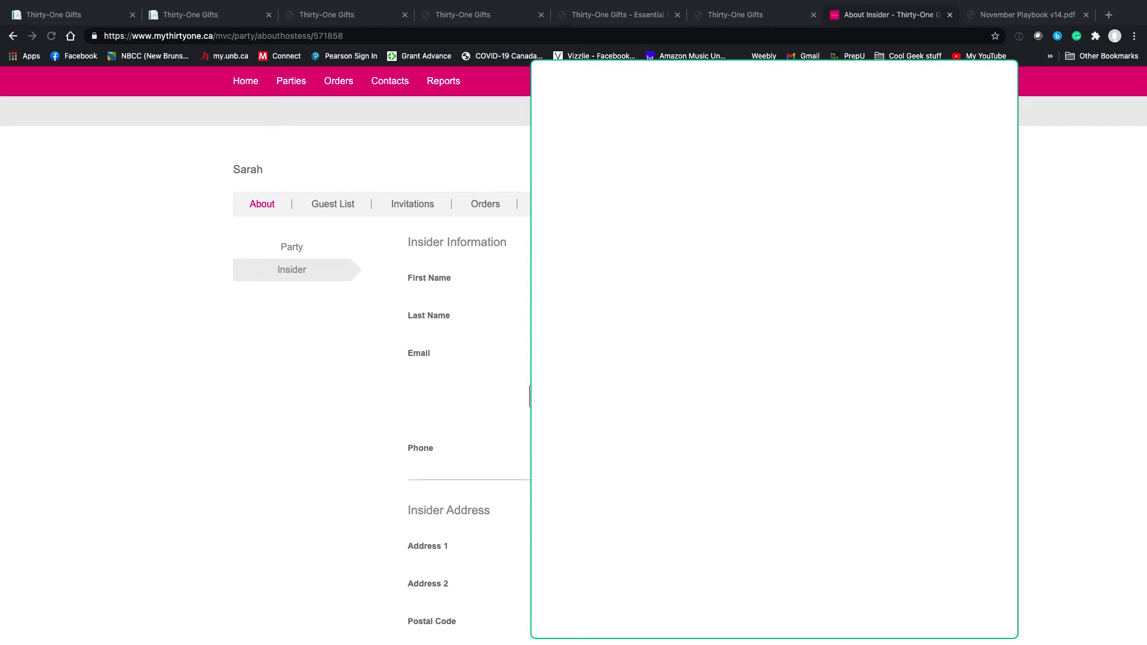
pyautogui.scroll(-7, 265, 358)
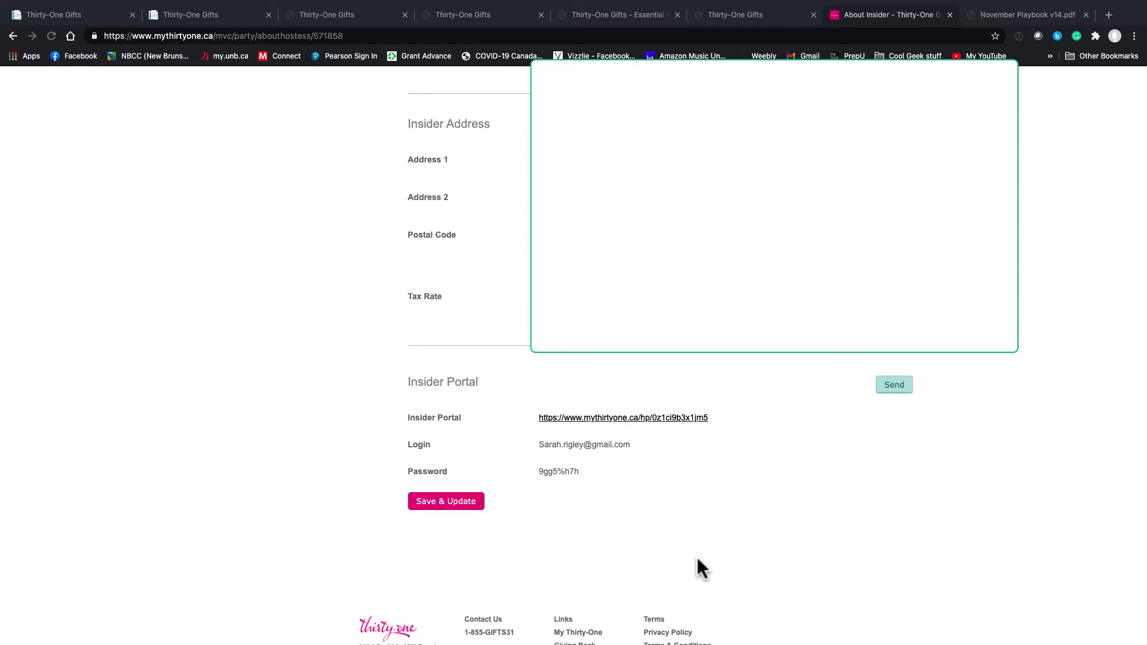
pyautogui.scroll(1, 696, 557)
pyautogui.scroll(3, 696, 557)
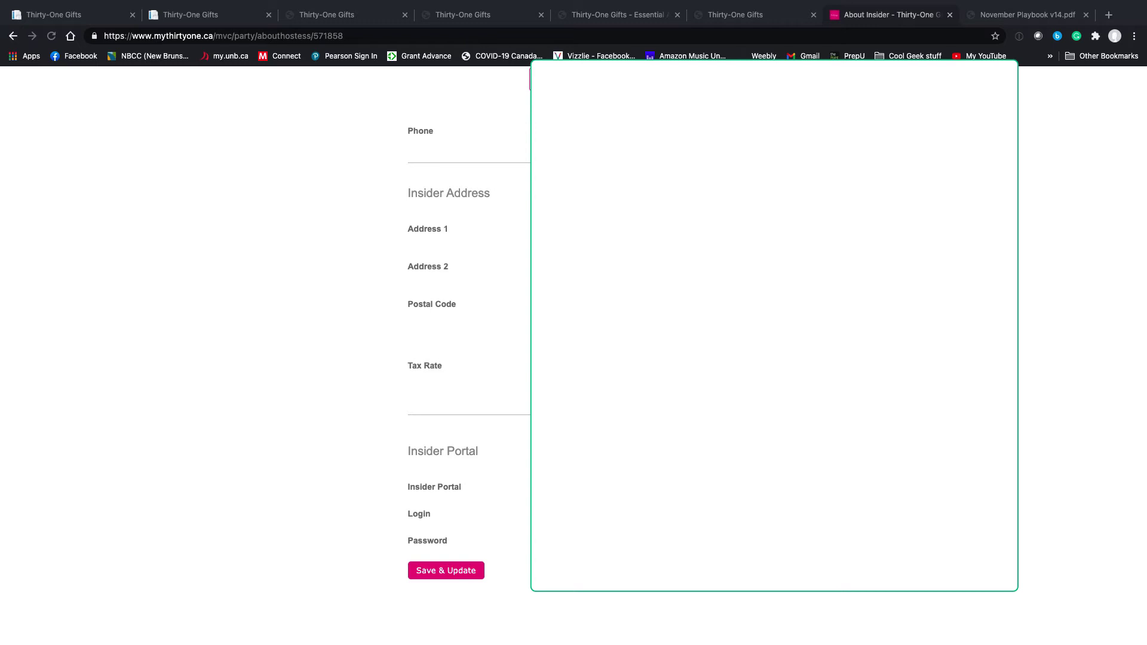
pyautogui.scroll(10, 696, 557)
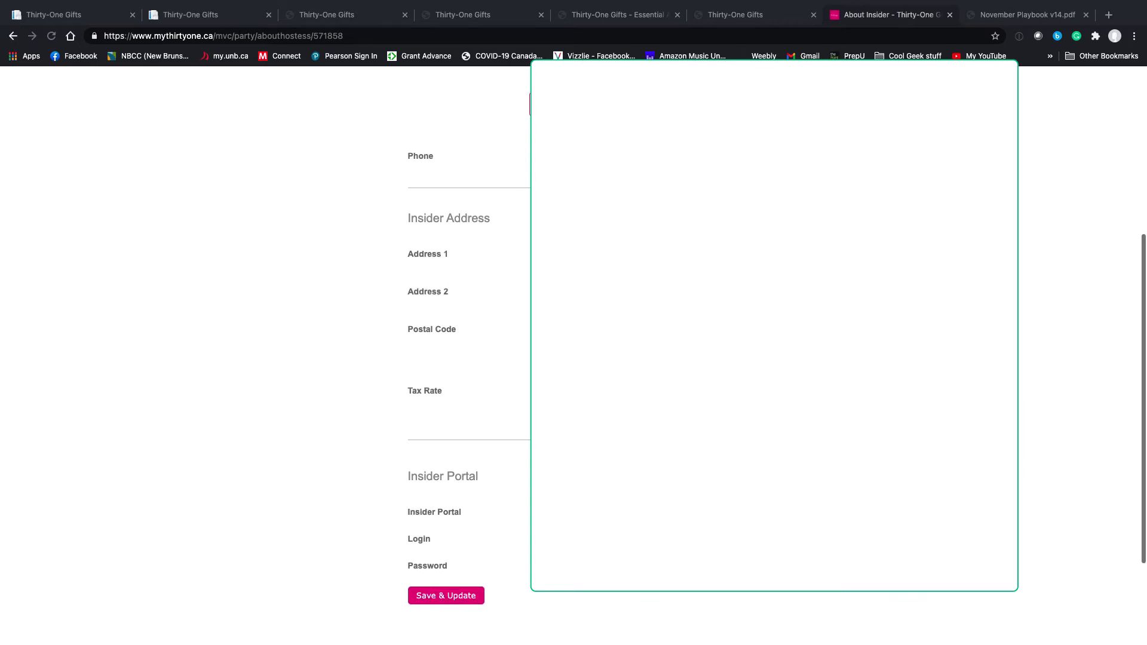
pyautogui.scroll(8, 697, 557)
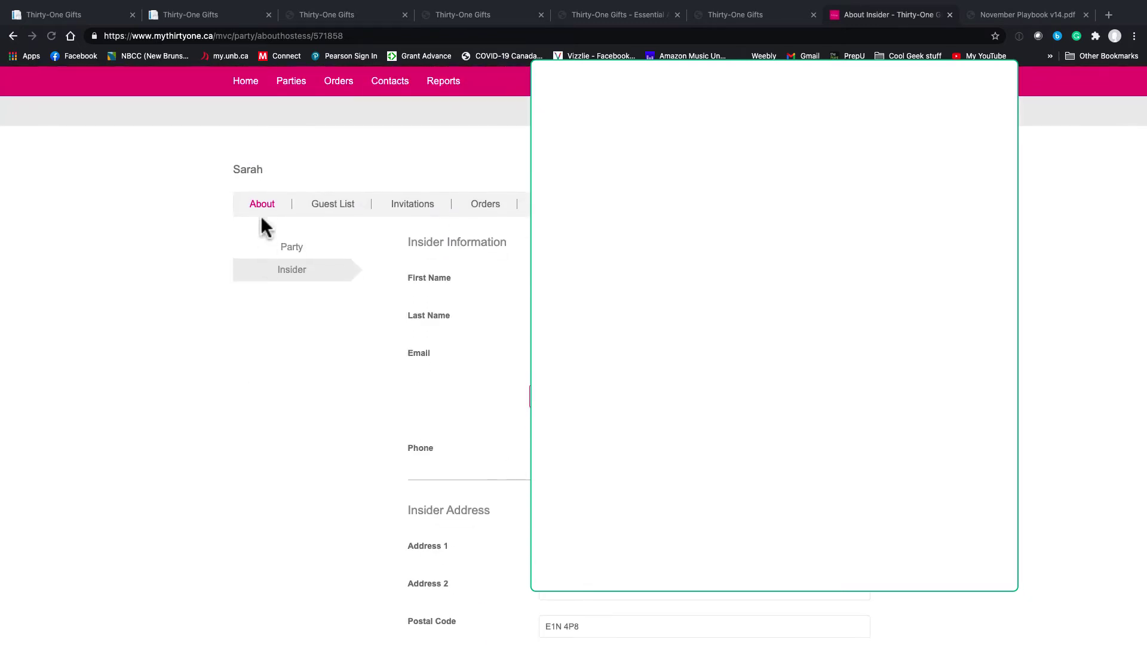
# Create a new Party Order under this party with the customer's saved contact details and continue to the product catalogue.
pyautogui.click(493, 214)
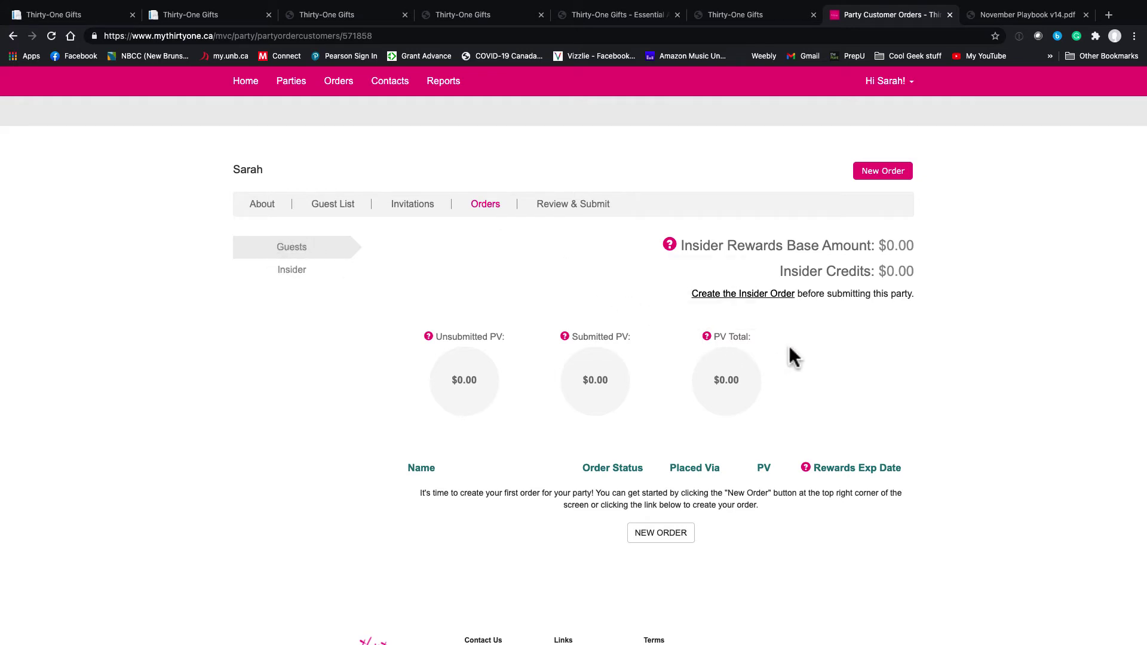
pyautogui.click(882, 173)
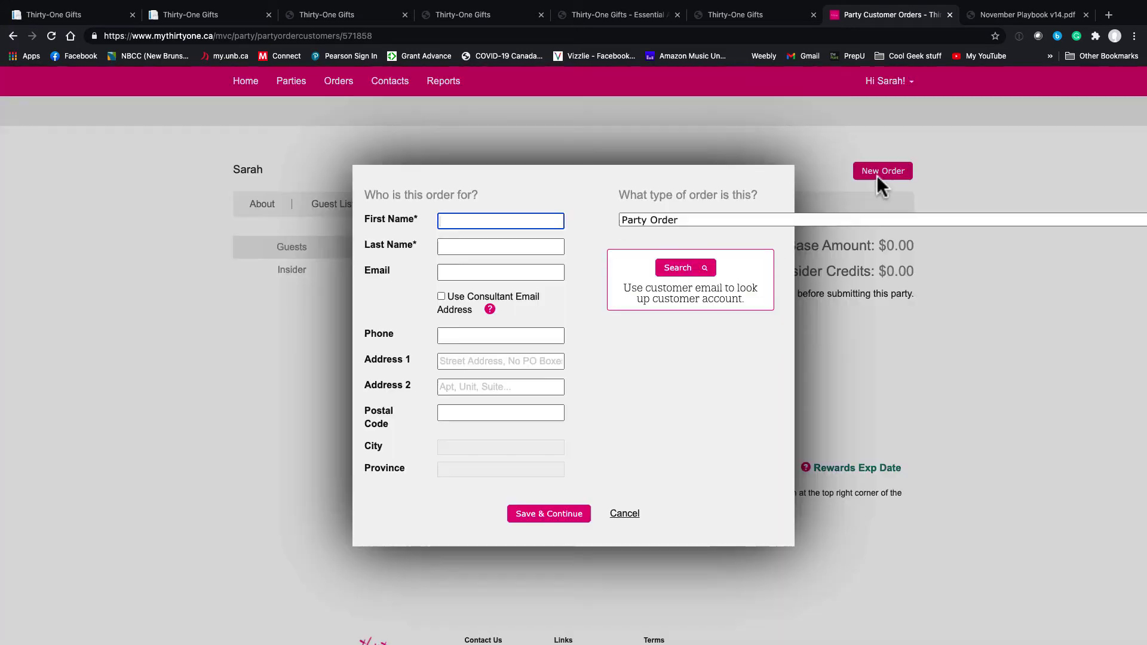
pyautogui.click(541, 220)
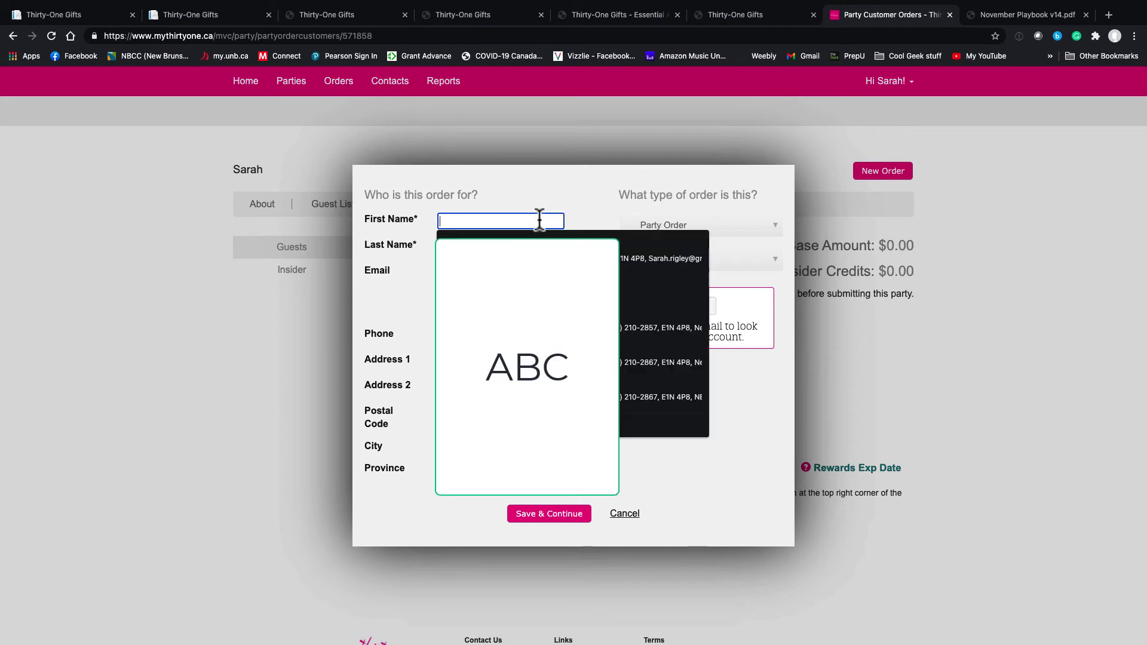
pyautogui.press('Return')
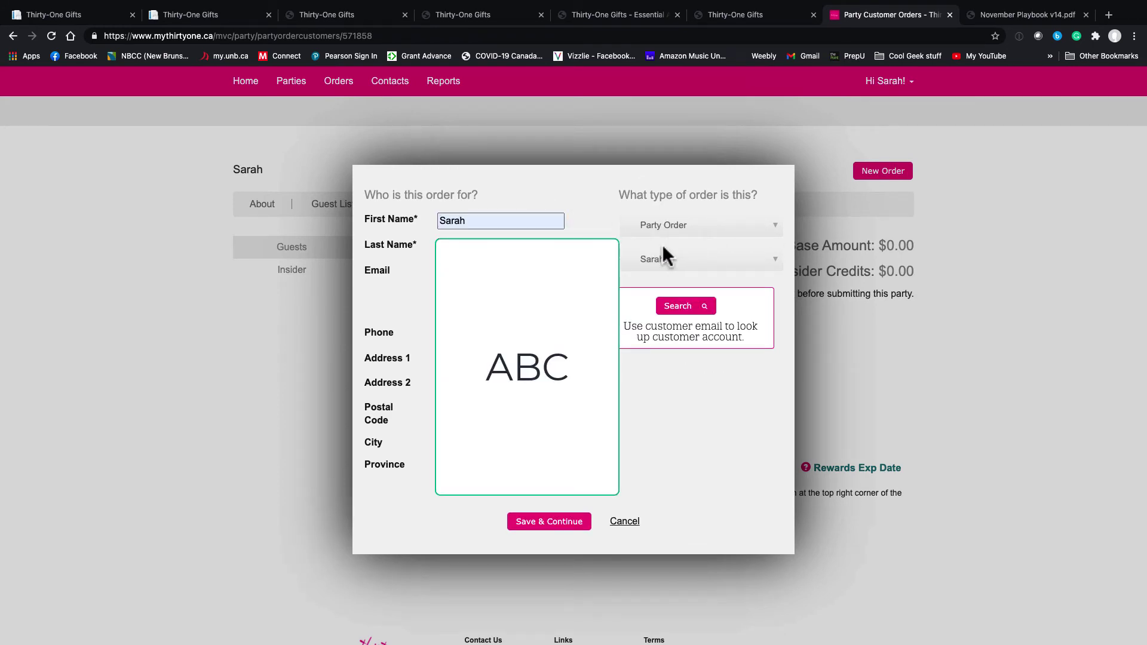
pyautogui.click(549, 523)
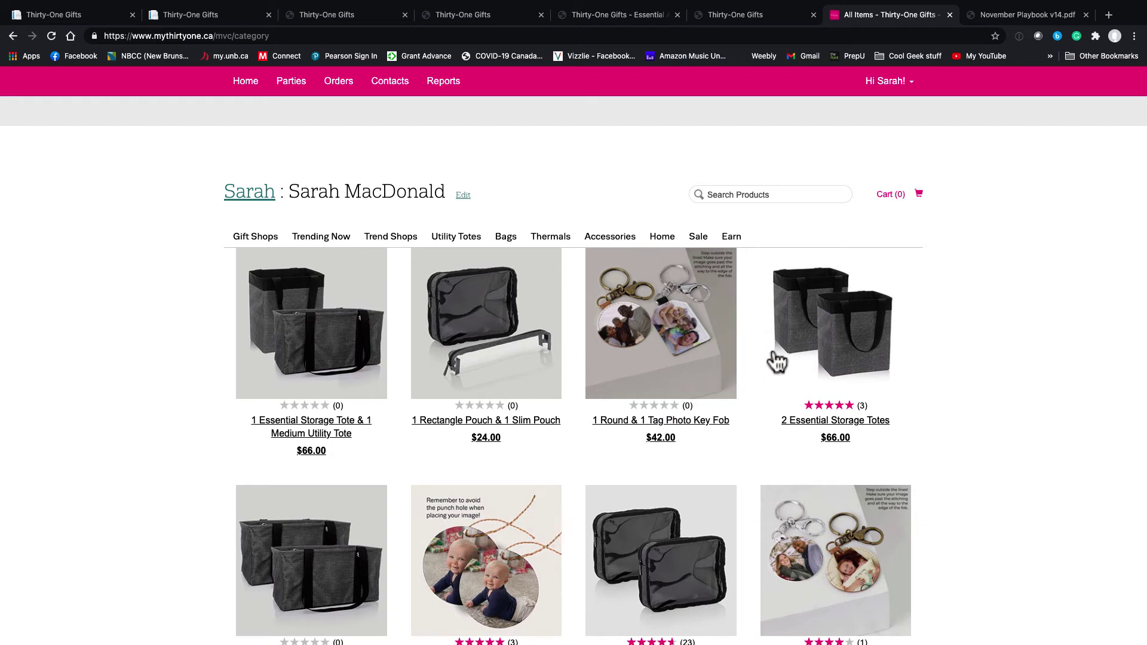
# Open the 2 Essential Storage Totes product and set its quantity to 5.
pyautogui.click(850, 359)
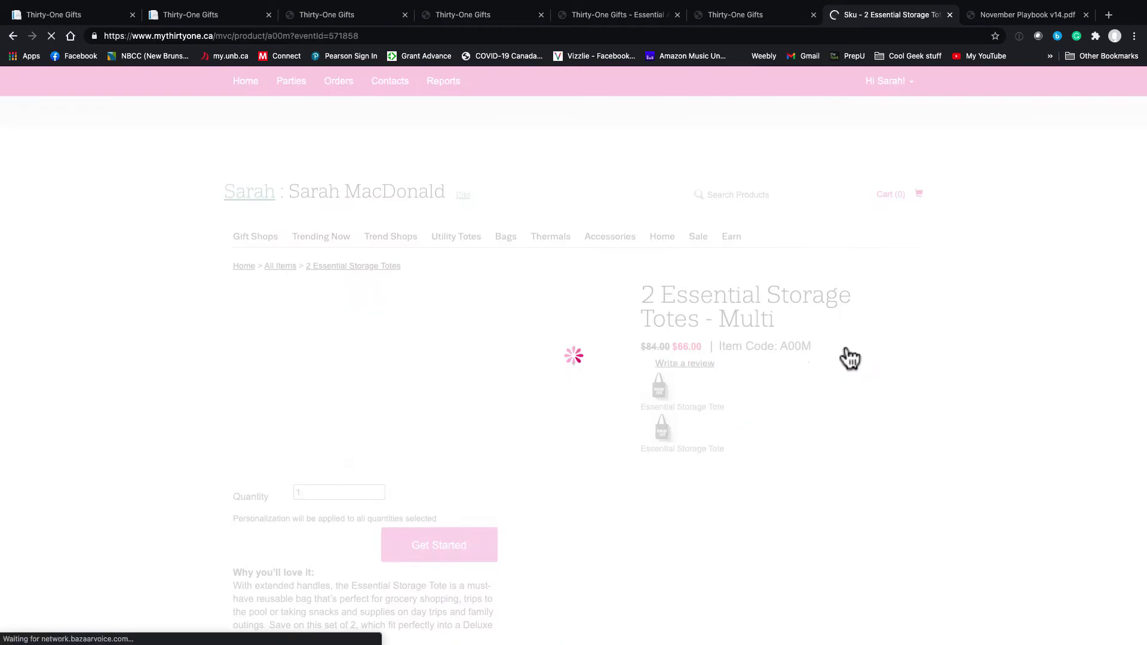
pyautogui.doubleClick(730, 499)
pyautogui.write('2')
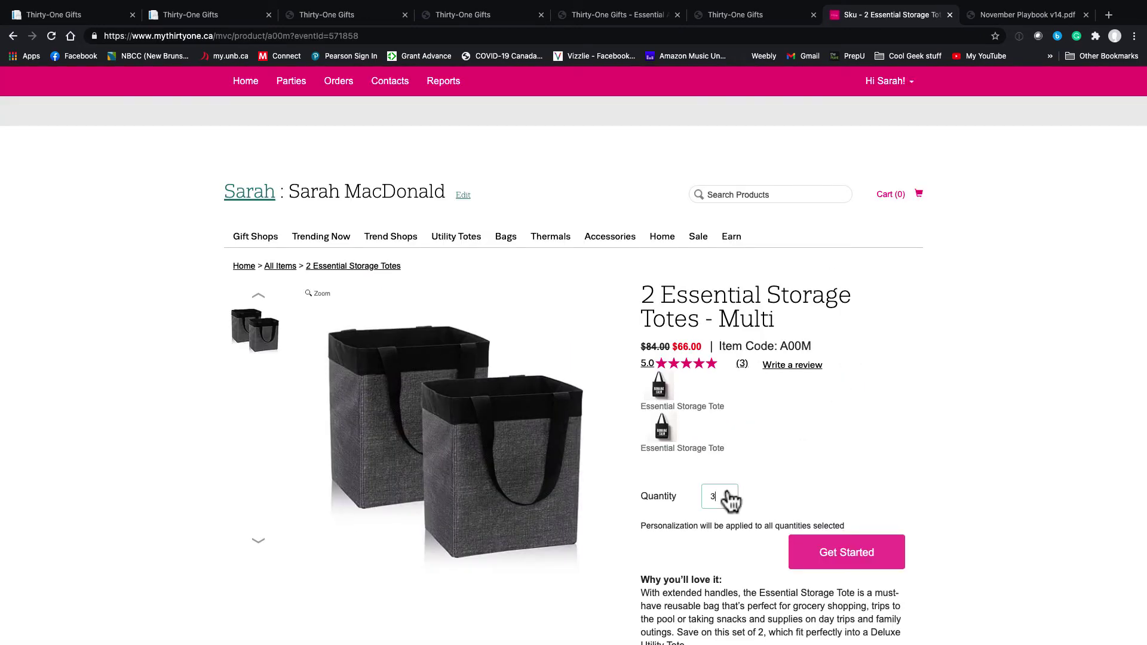
pyautogui.scroll(-4, 854, 457)
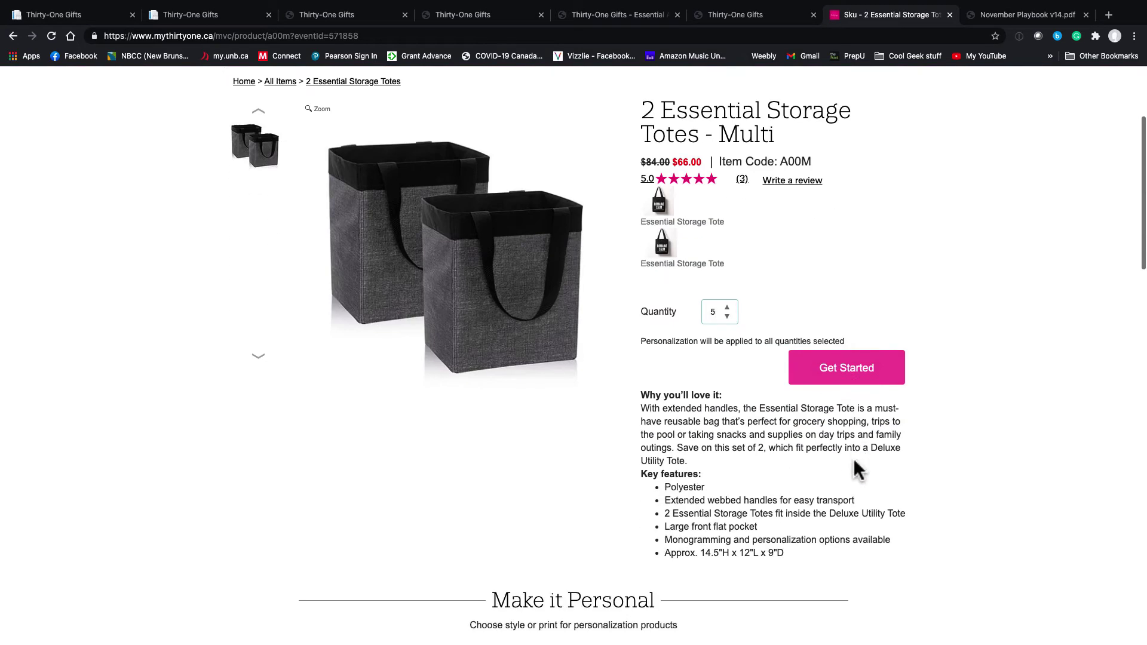
# Choose Shades of Chevron for the first tote and Gumdrop Spots for the second, and start personalizing them.
pyautogui.click(850, 352)
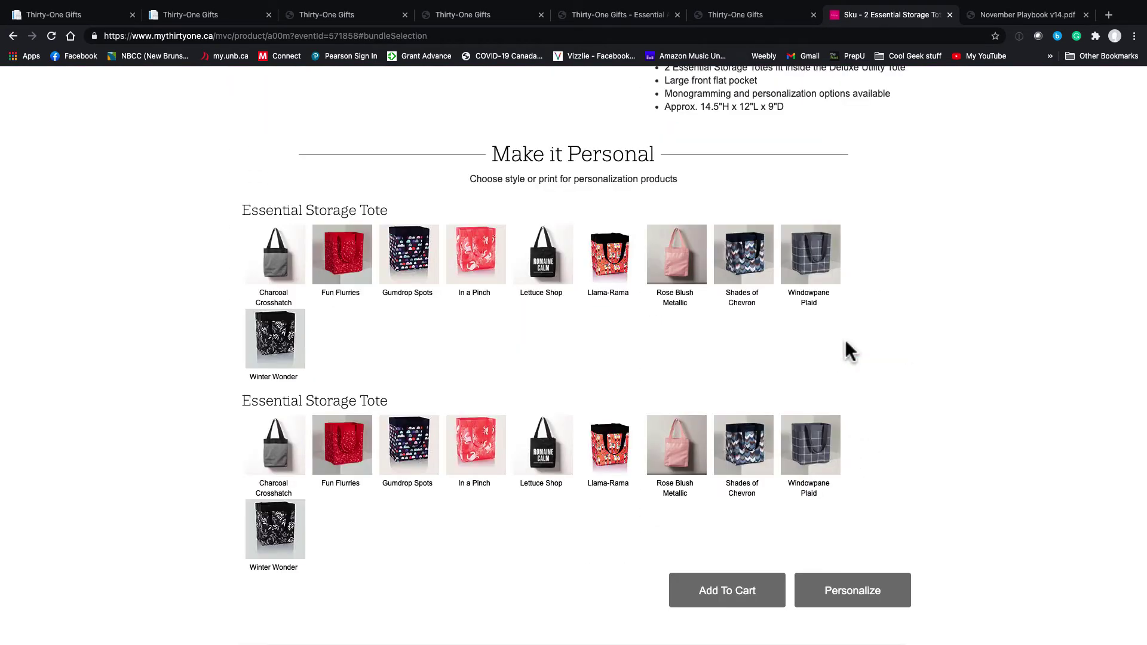
pyautogui.click(421, 471)
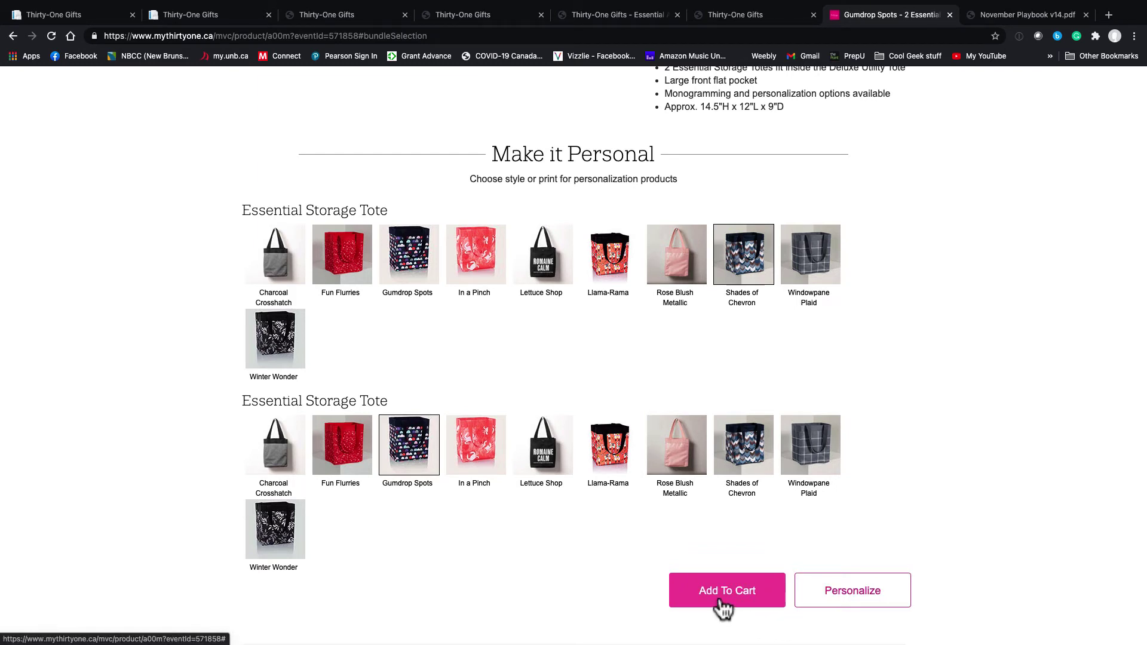
pyautogui.click(866, 599)
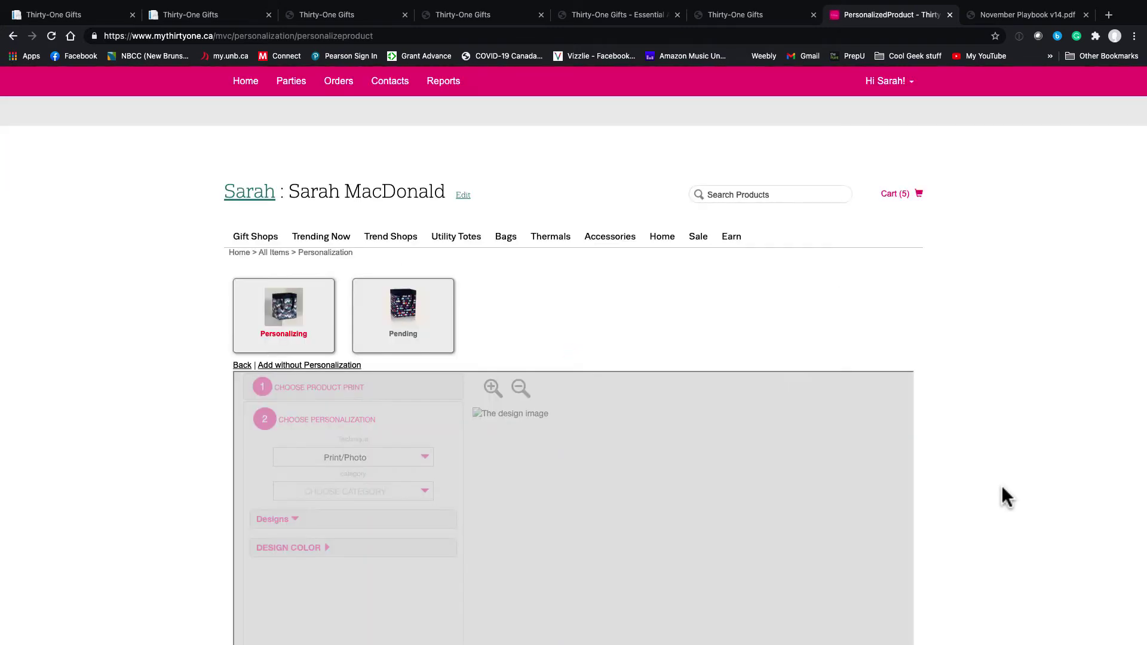
# Apply the All Caps Stamp design to the Shades of Chevron tote and browse the remaining designs.
pyautogui.scroll(-4, 1001, 487)
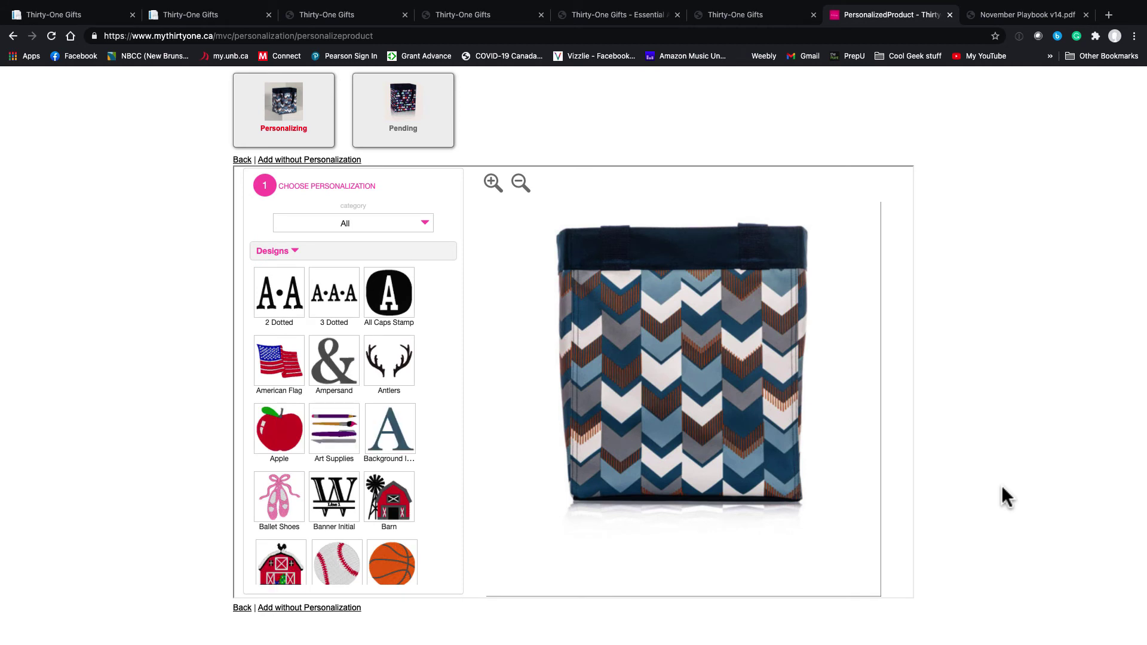
pyautogui.click(388, 301)
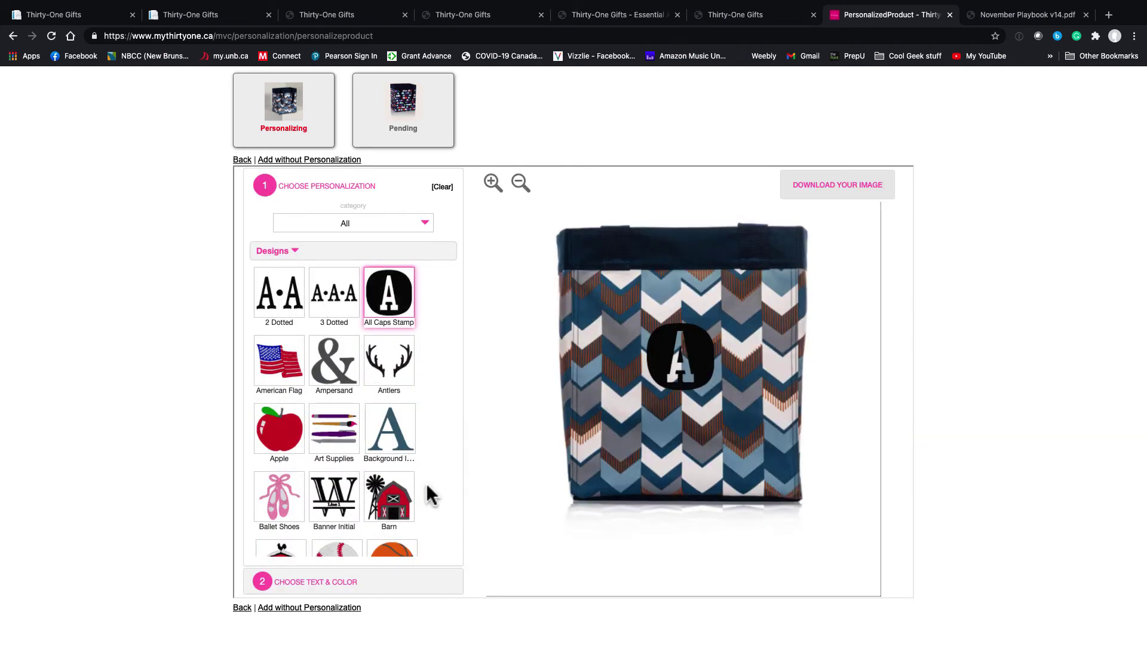
pyautogui.scroll(-10, 426, 483)
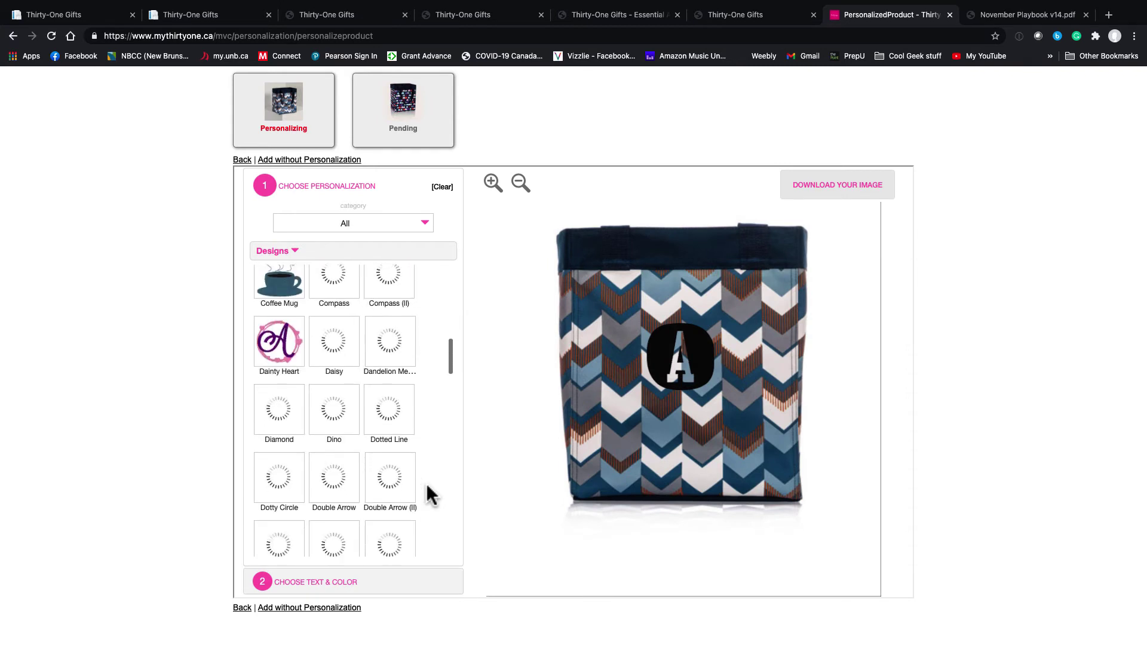
pyautogui.scroll(-15, 425, 483)
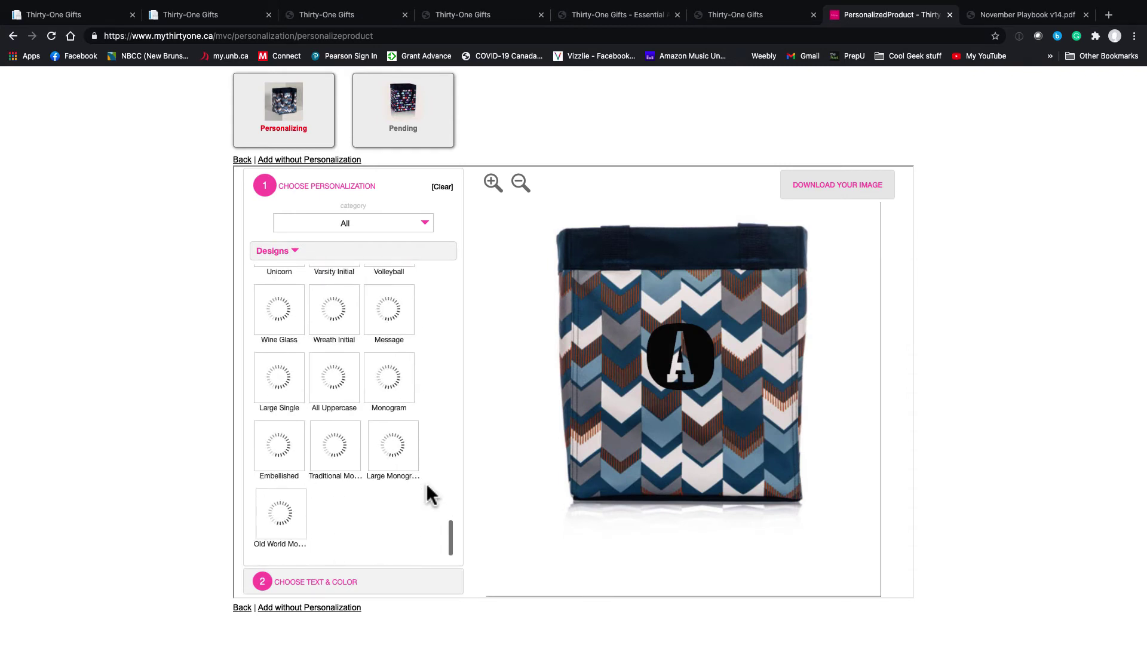
pyautogui.scroll(-3, 425, 483)
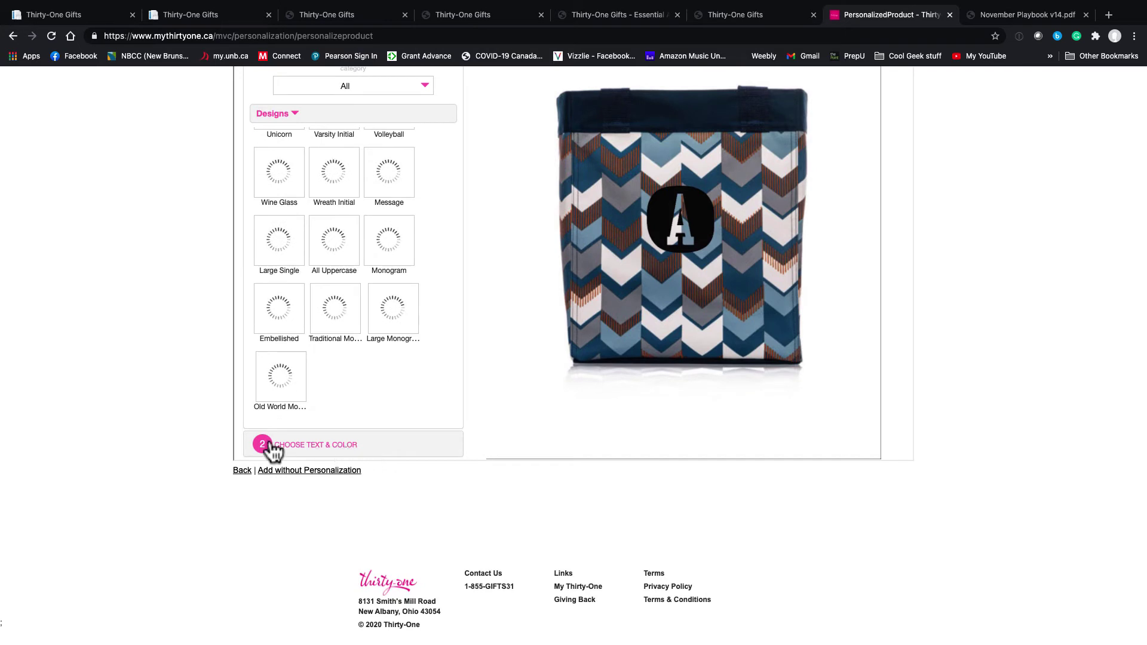
# Set the stamp's text color to bright pink on the Shades of Chevron tote.
pyautogui.click(303, 454)
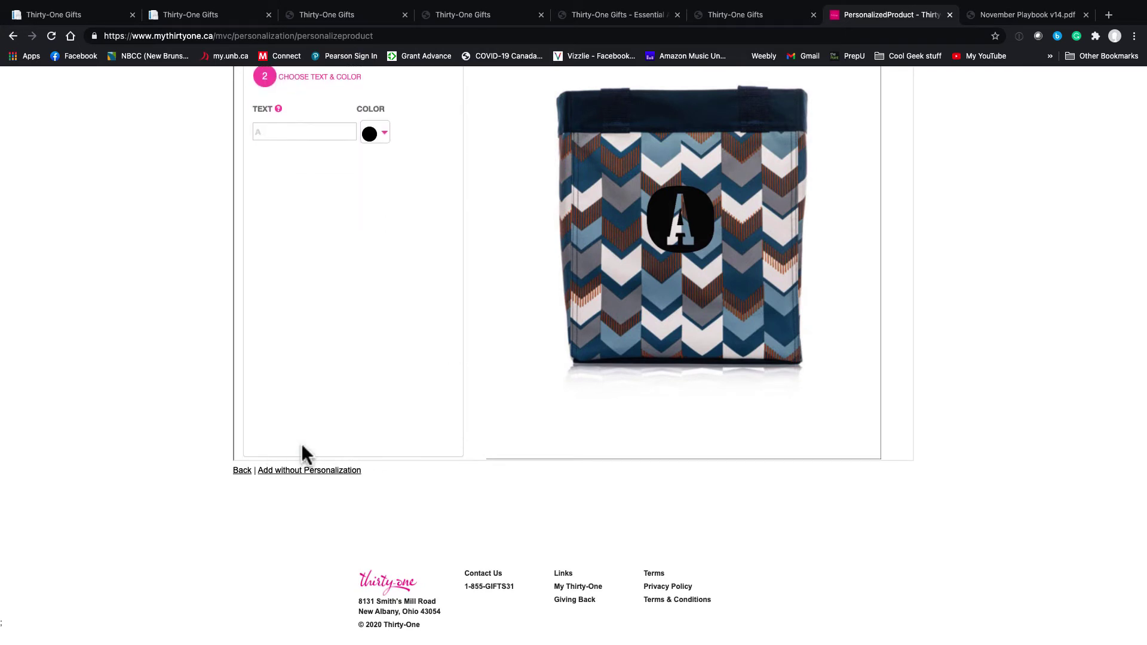
pyautogui.scroll(2, 343, 277)
pyautogui.click(383, 214)
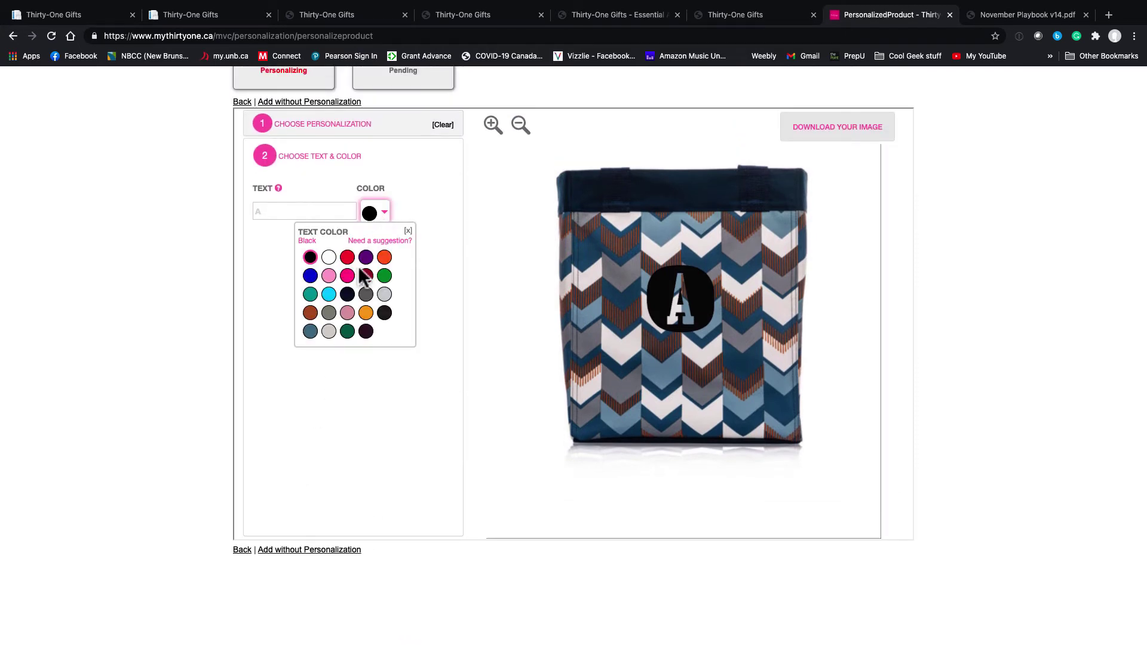
pyautogui.click(347, 277)
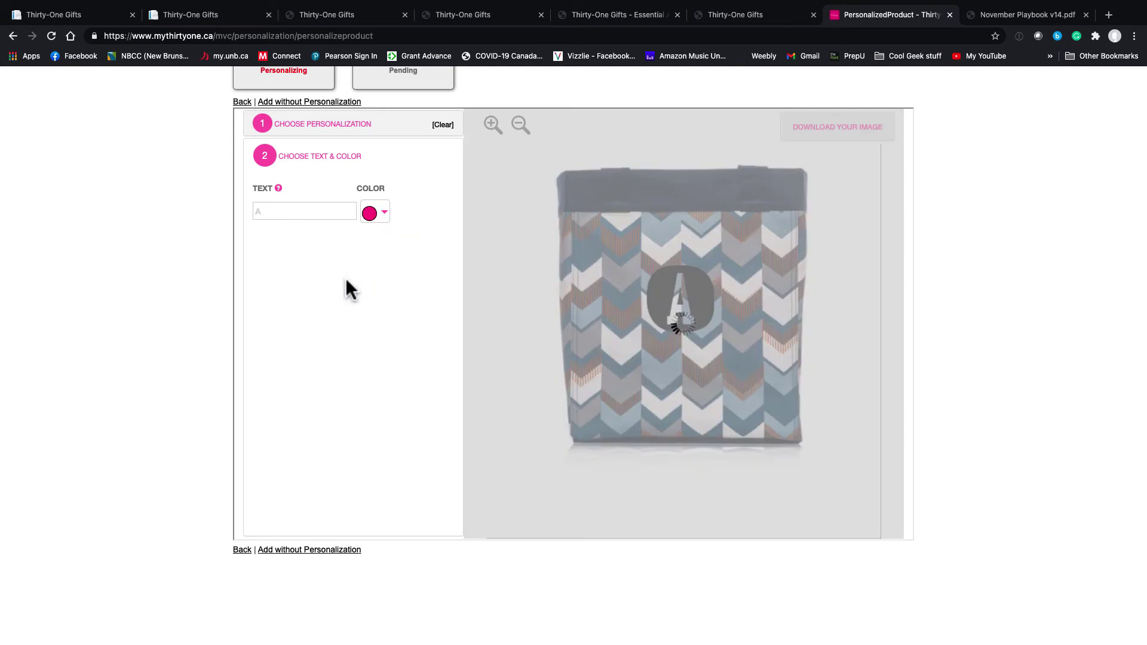
# Set the stamp's letter to T and save the first tote's personalization to the cart.
pyautogui.click(284, 214)
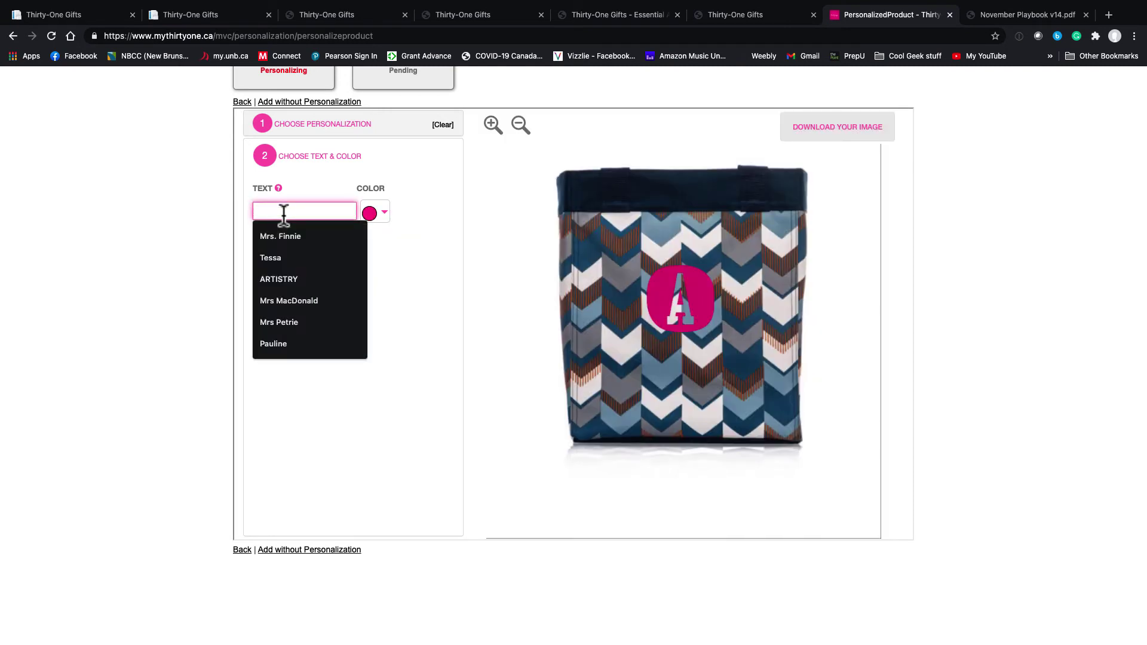
pyautogui.write('T')
pyautogui.click(388, 340)
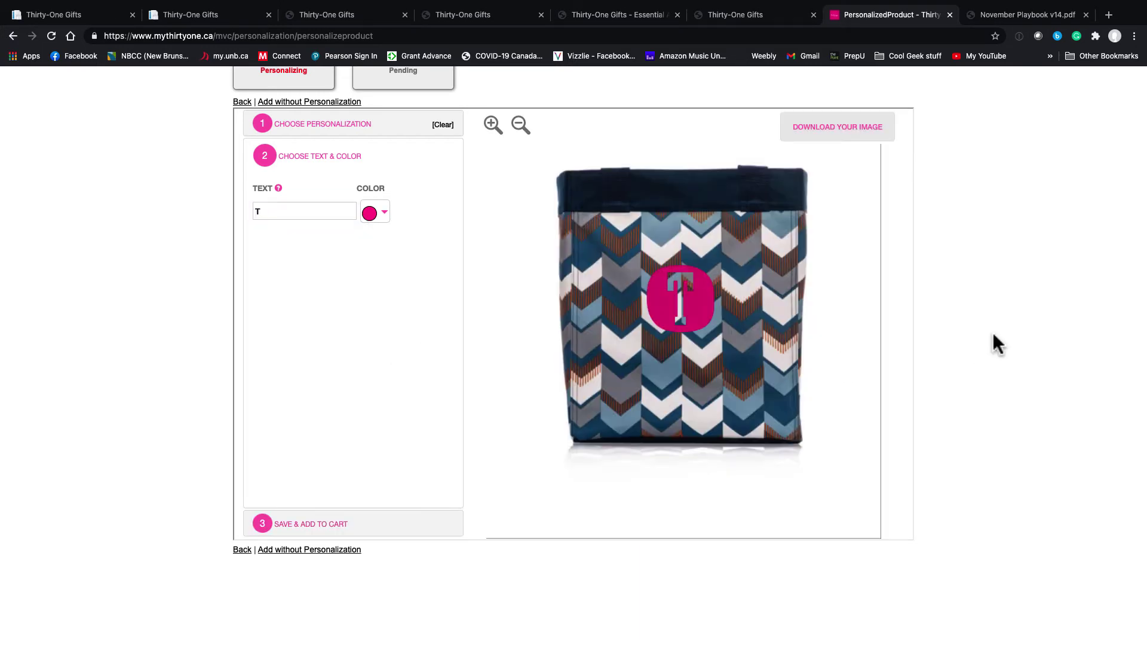
pyautogui.scroll(1, 998, 345)
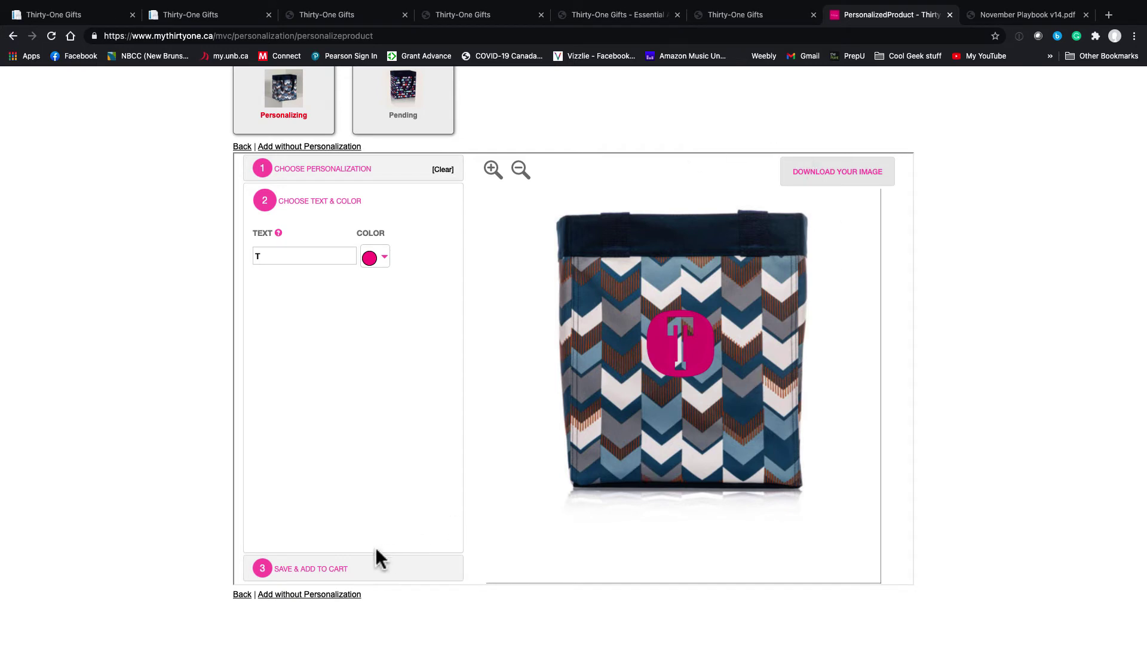
pyautogui.click(323, 568)
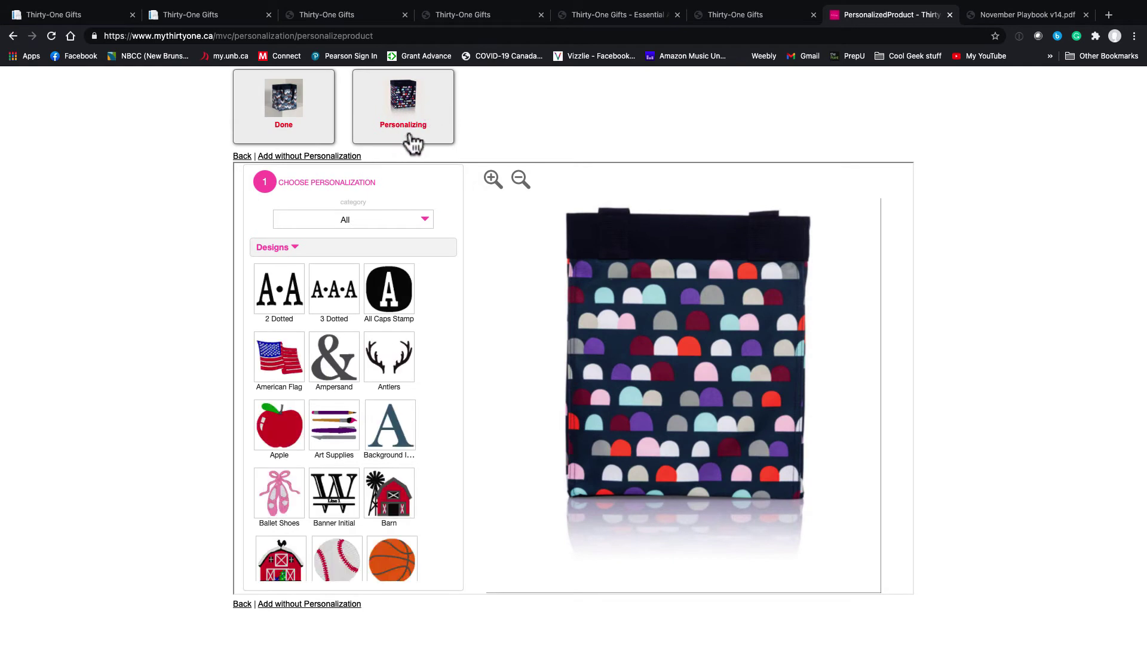
# Apply the Apple design to the Gumdrop Spots tote and set its design color to Aqua.
pyautogui.click(293, 445)
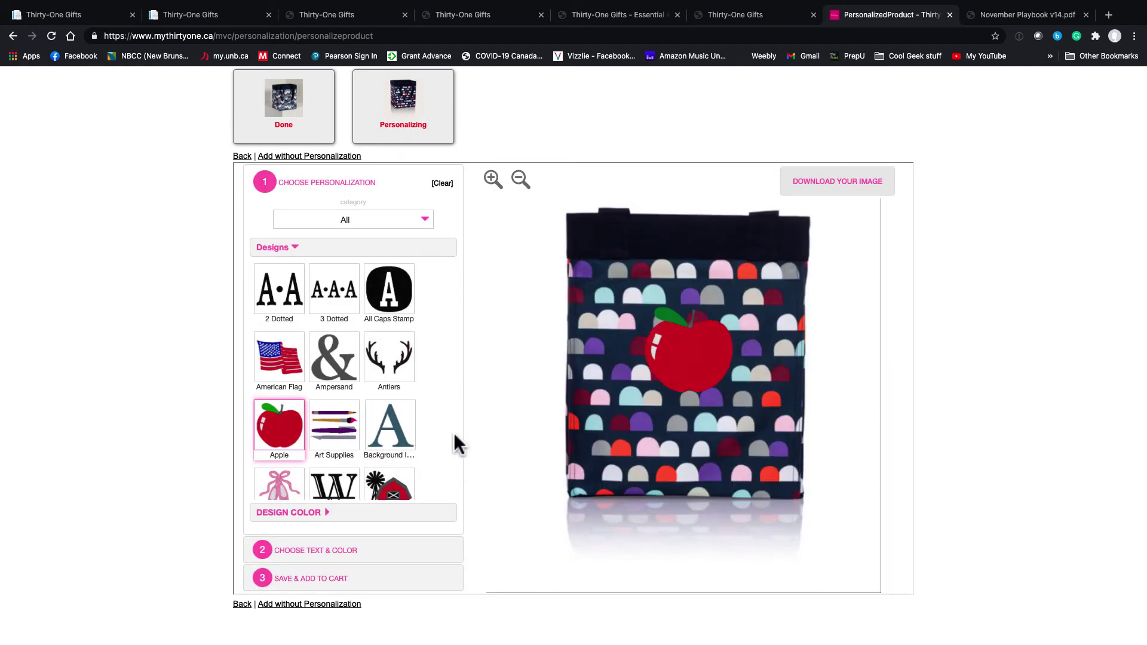
pyautogui.scroll(-1, 439, 422)
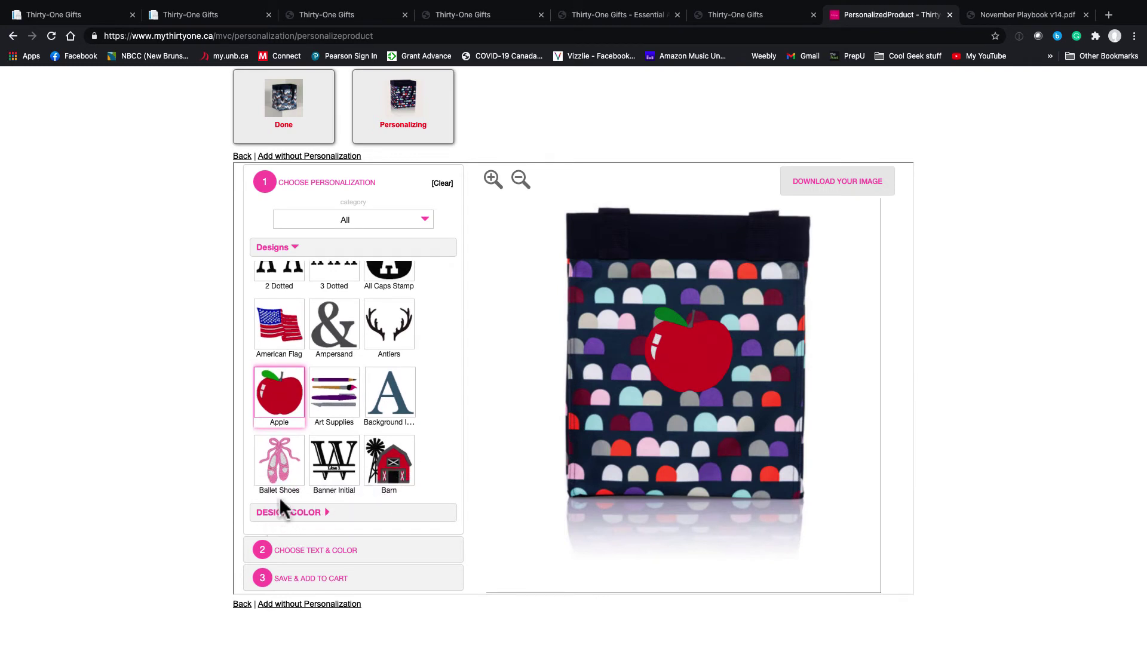
pyautogui.click(302, 512)
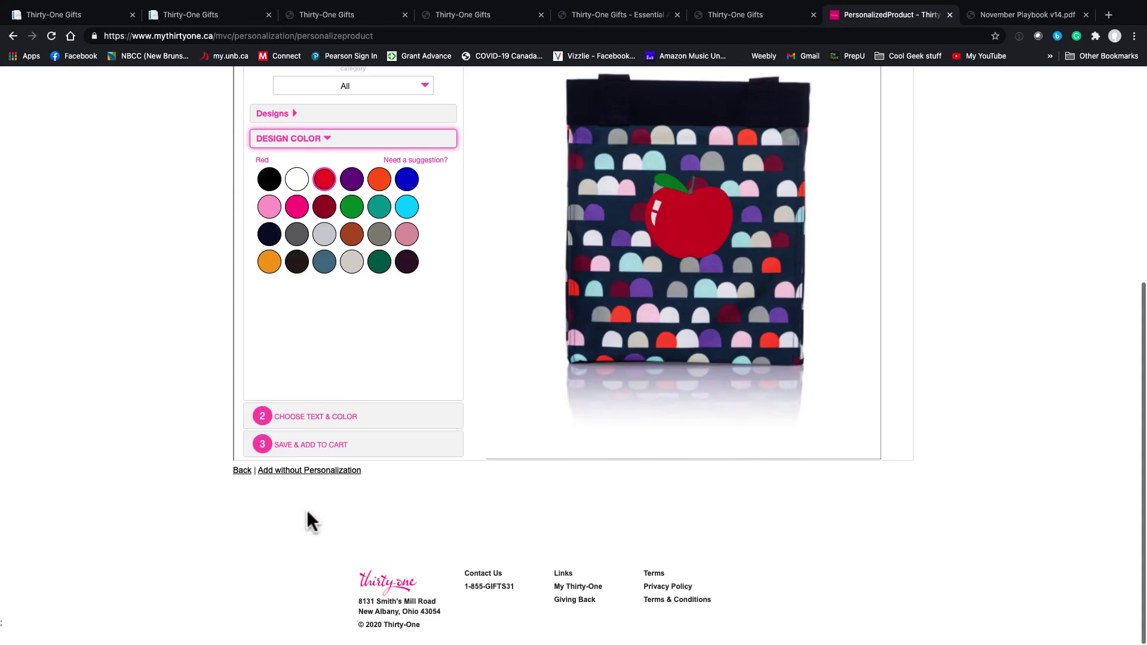
pyautogui.click(408, 208)
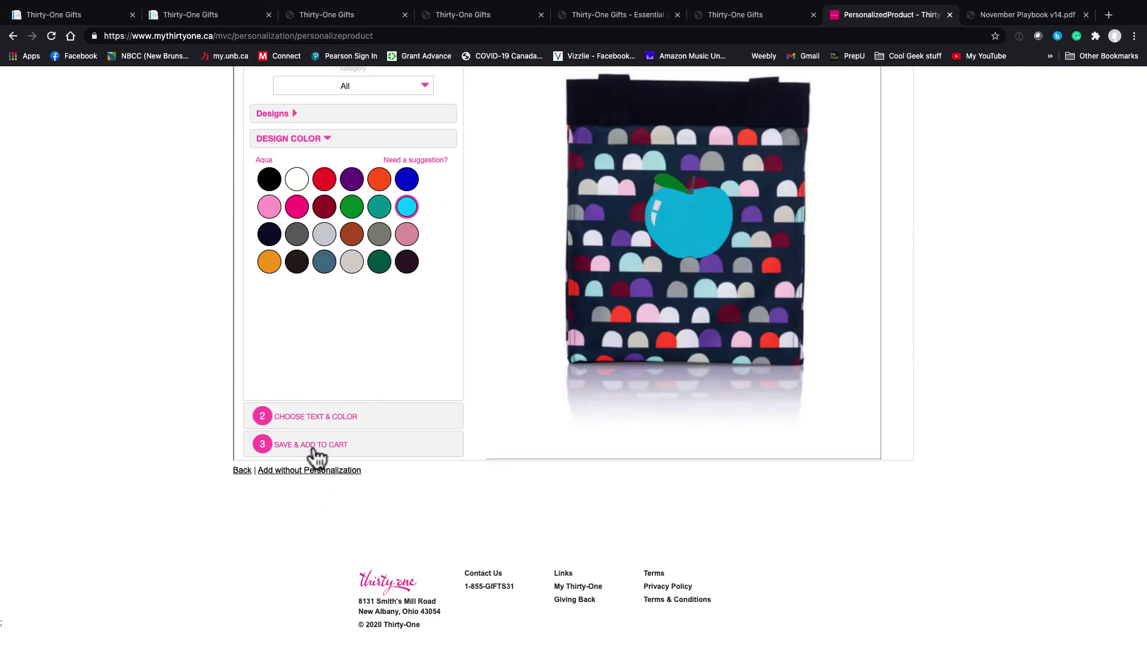
# Add a line of text with the customer's first name to the Gumdrop Spots tote.
pyautogui.click(322, 417)
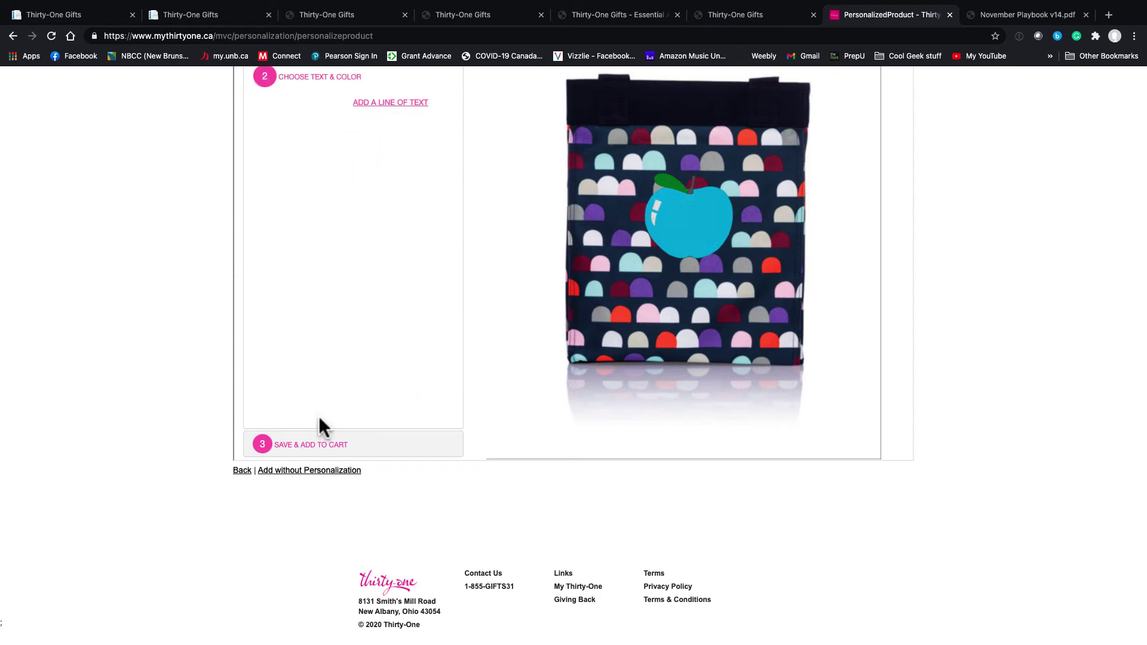
pyautogui.click(409, 102)
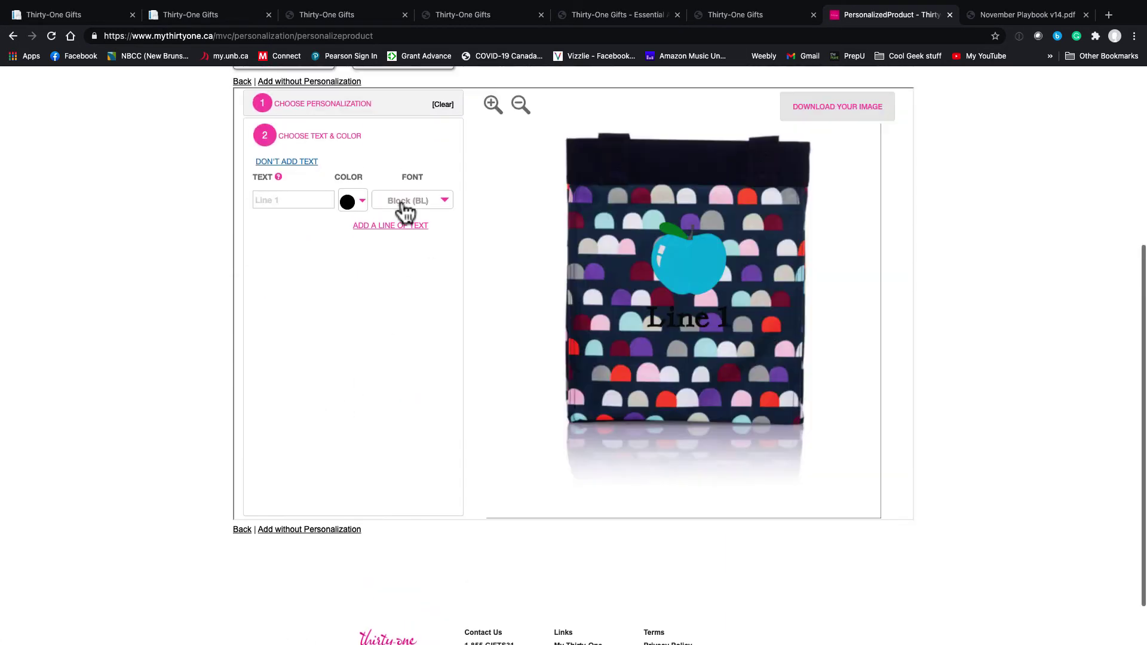
pyautogui.click(296, 204)
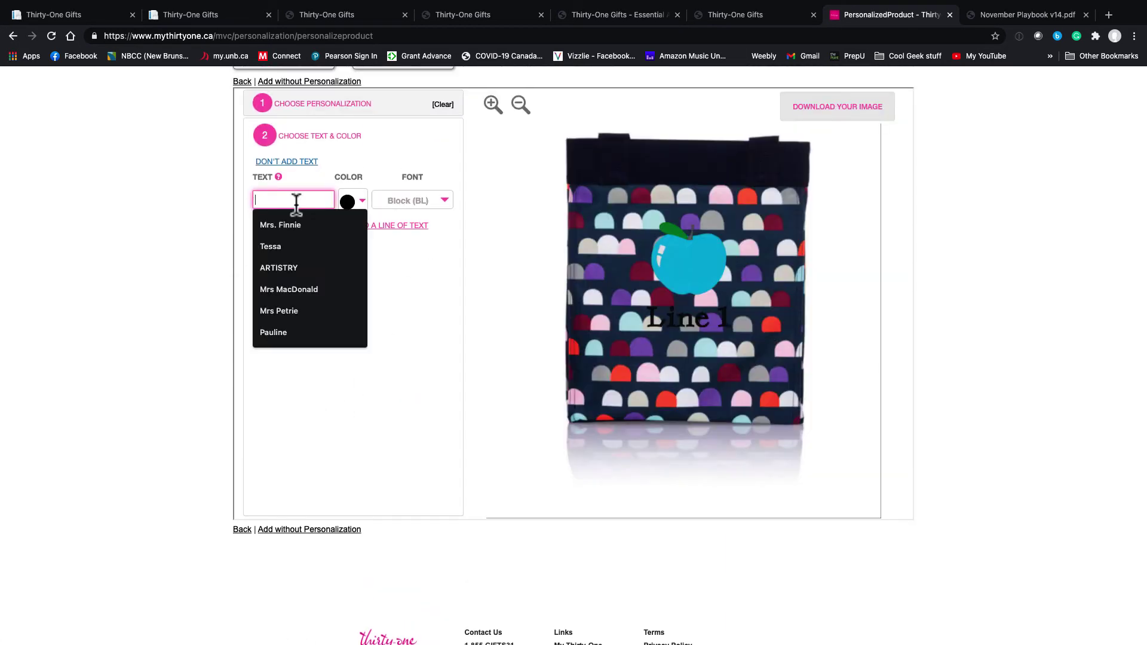
pyautogui.write('Sarah')
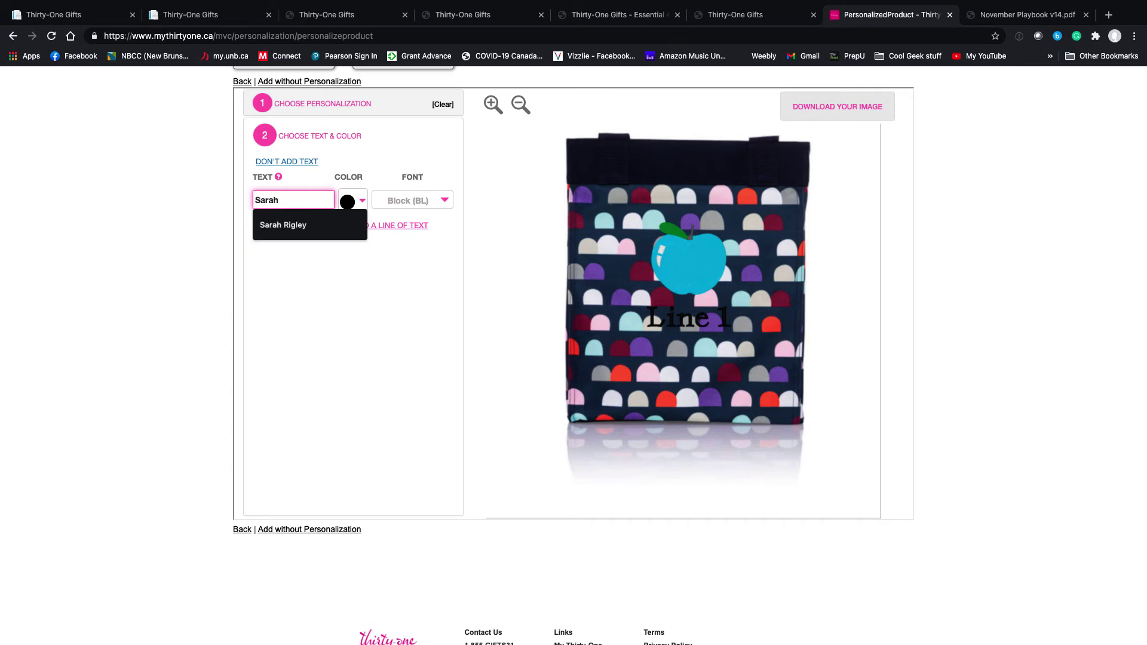
pyautogui.click(378, 238)
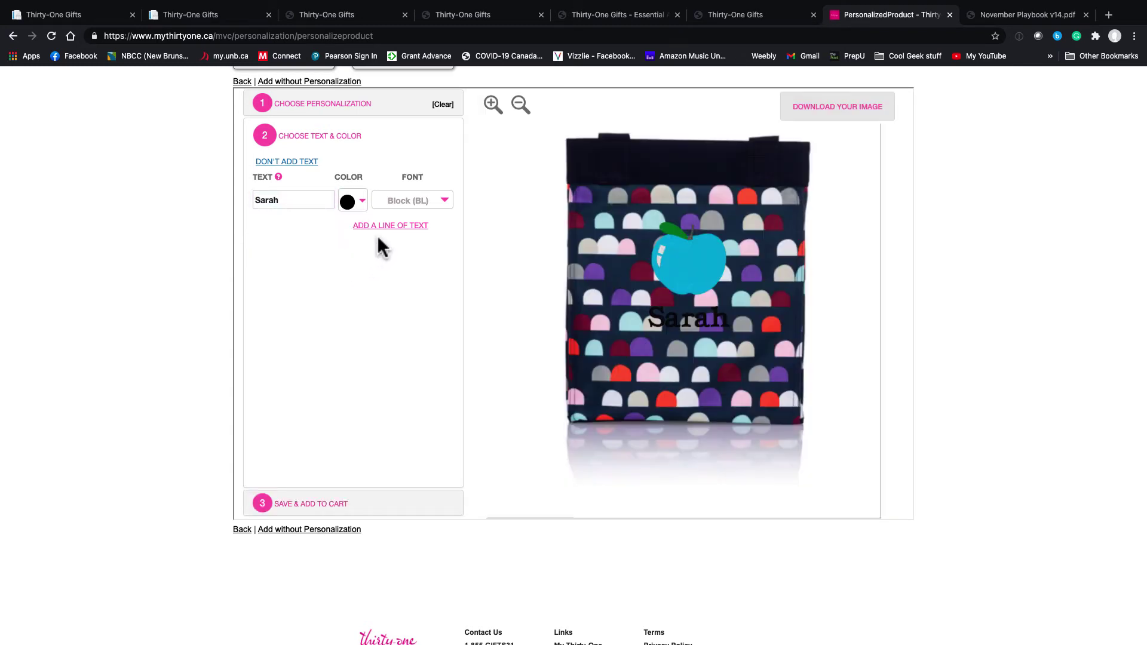
# Set the name's color to white and its font to Signature (SG), and save the personalized tote to the cart.
pyautogui.click(361, 203)
pyautogui.click(324, 255)
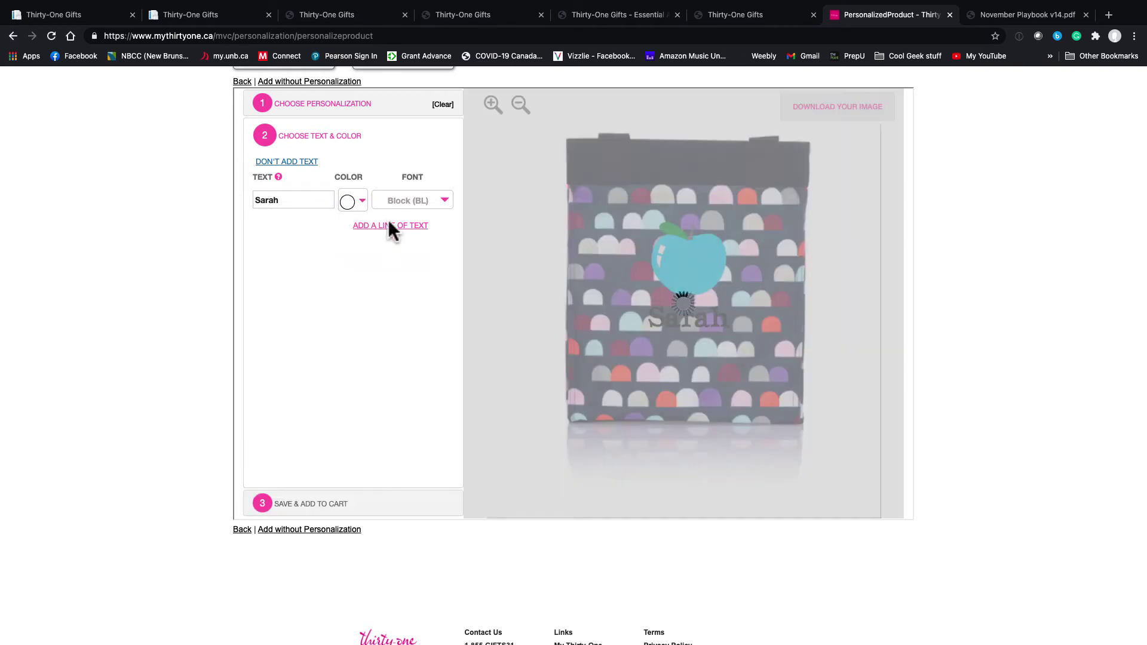
pyautogui.click(425, 206)
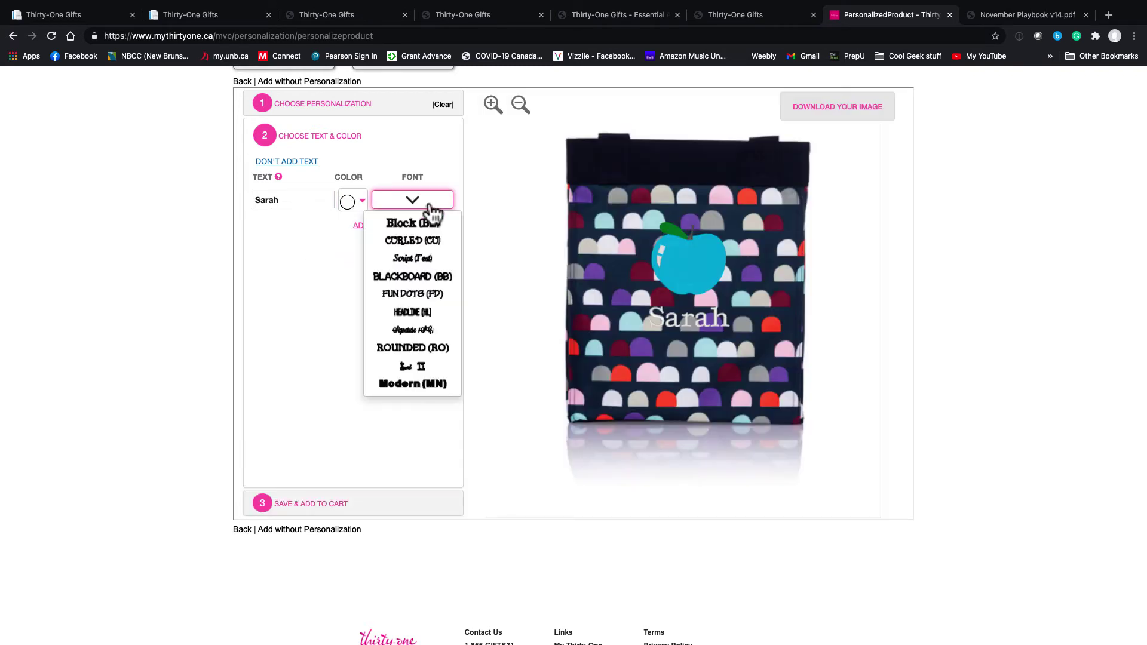
pyautogui.scroll(-2, 390, 323)
pyautogui.click(418, 300)
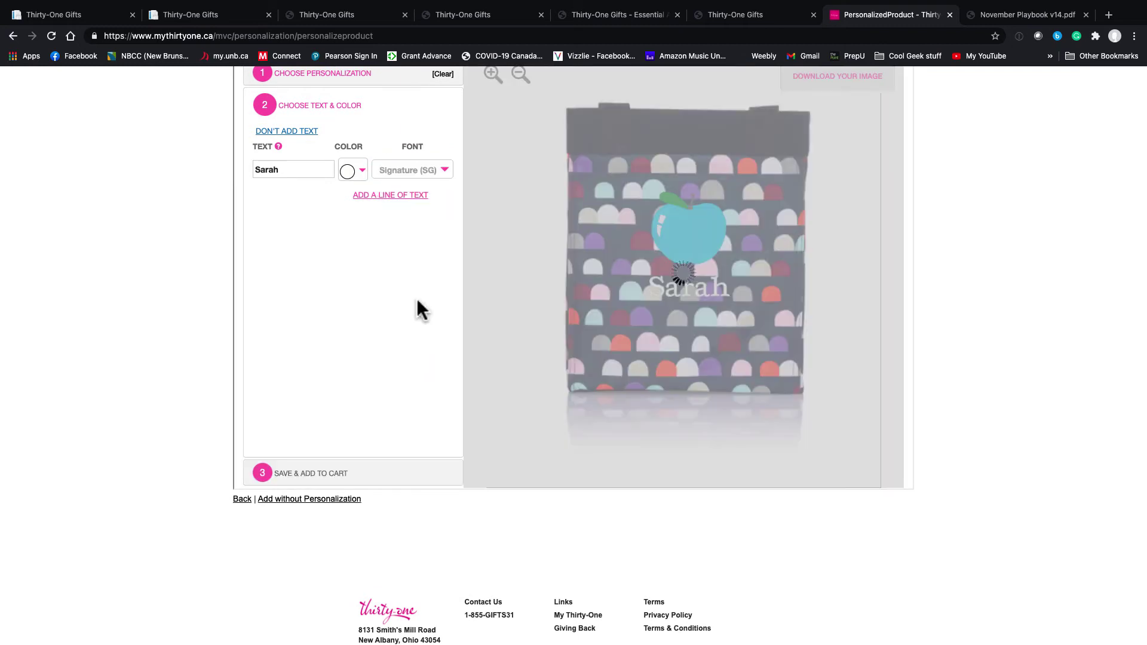
pyautogui.scroll(2, 392, 308)
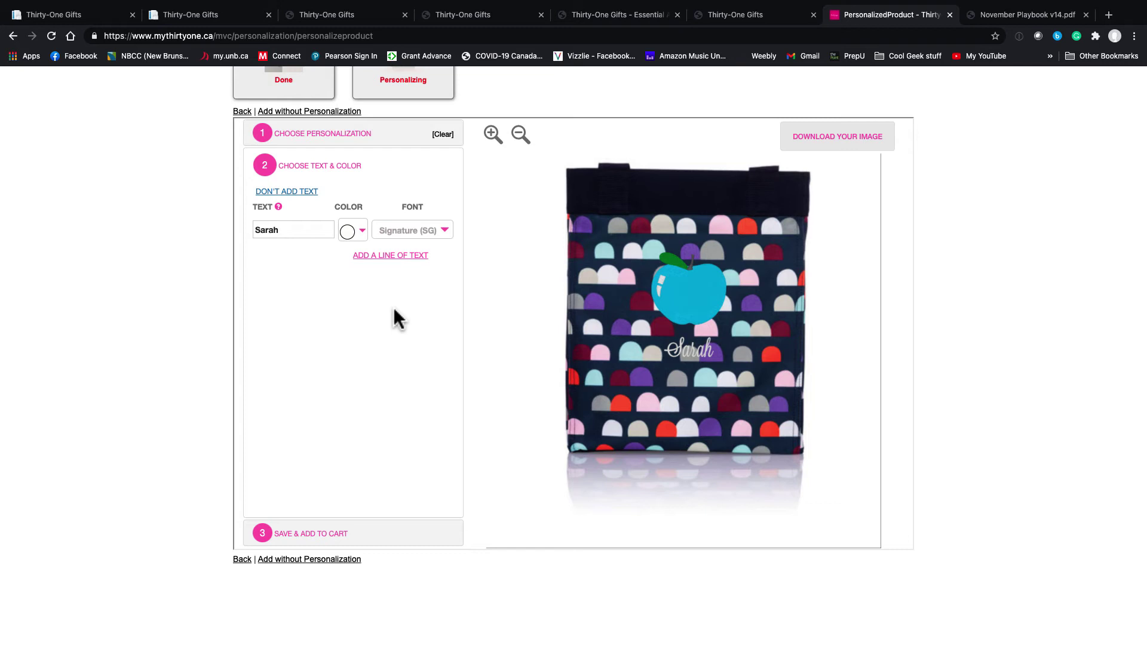
pyautogui.click(319, 539)
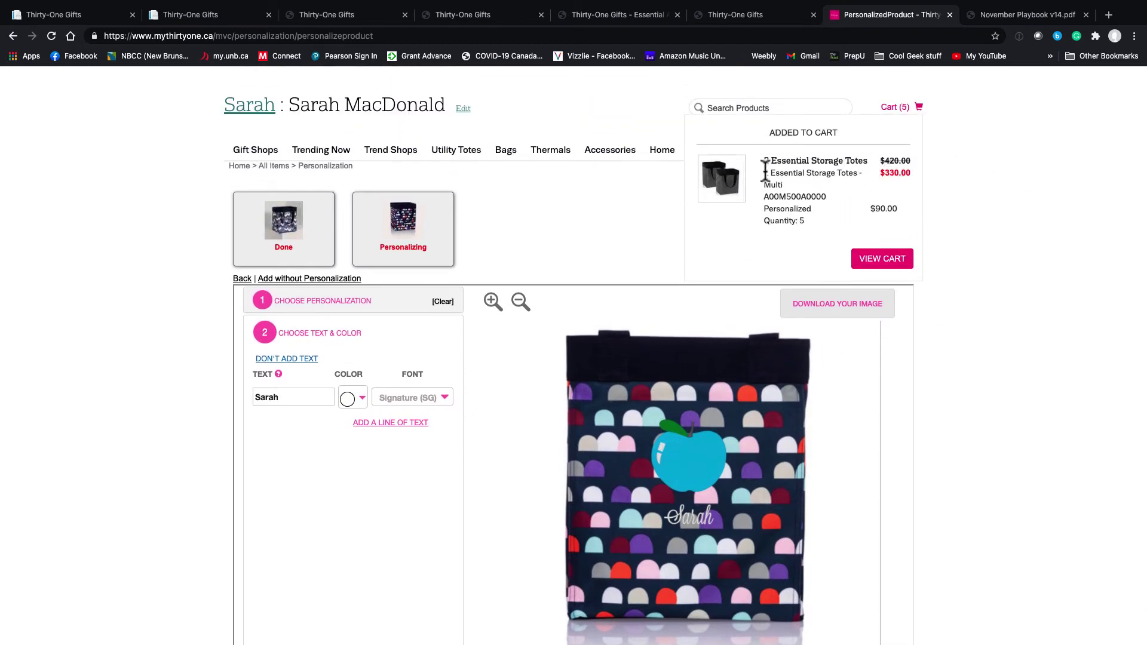
# Open the shopping cart and review the order summary and the number of half-off items it qualifies for.
pyautogui.click(887, 261)
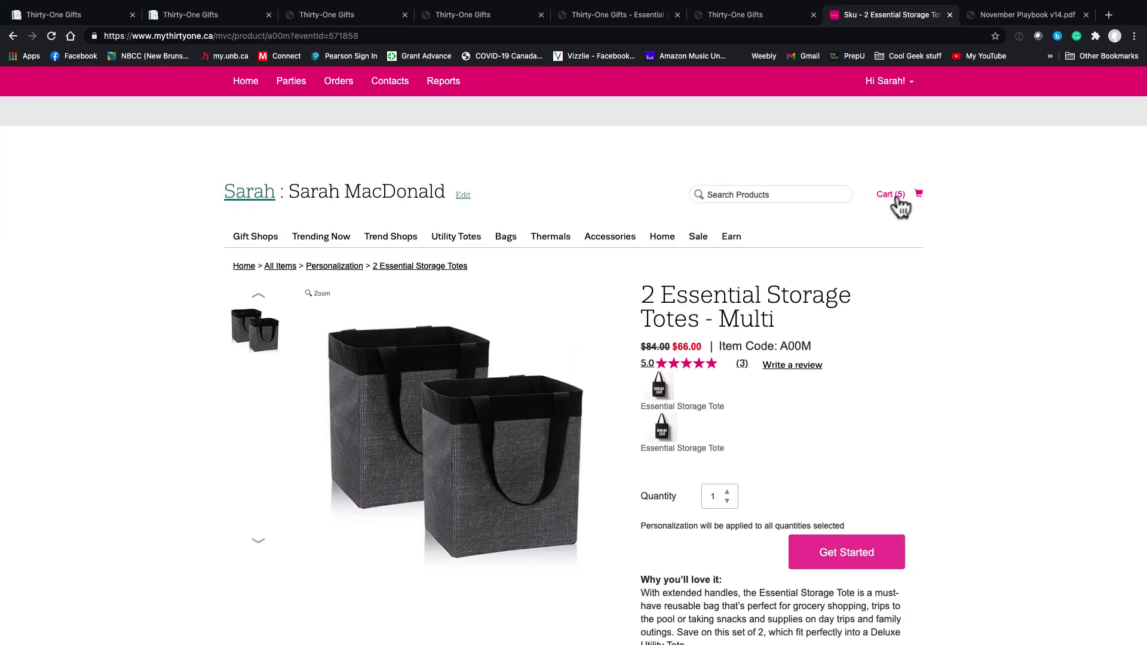
pyautogui.moveTo(901, 198)
pyautogui.click(883, 336)
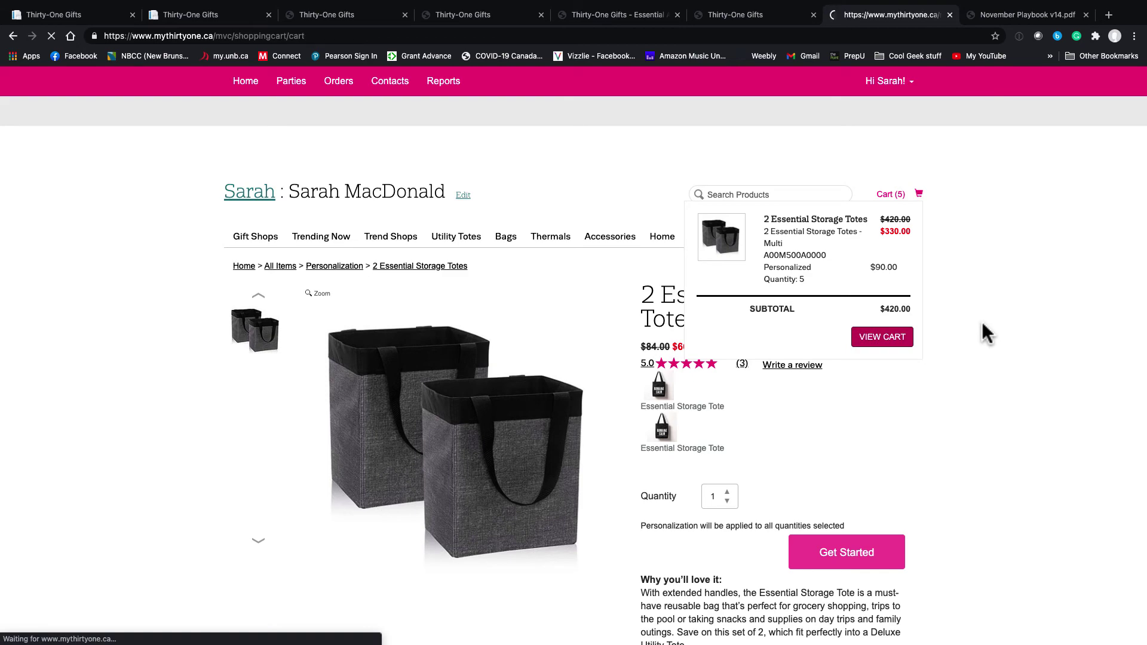
pyautogui.scroll(-3, 984, 333)
pyautogui.scroll(1, 987, 333)
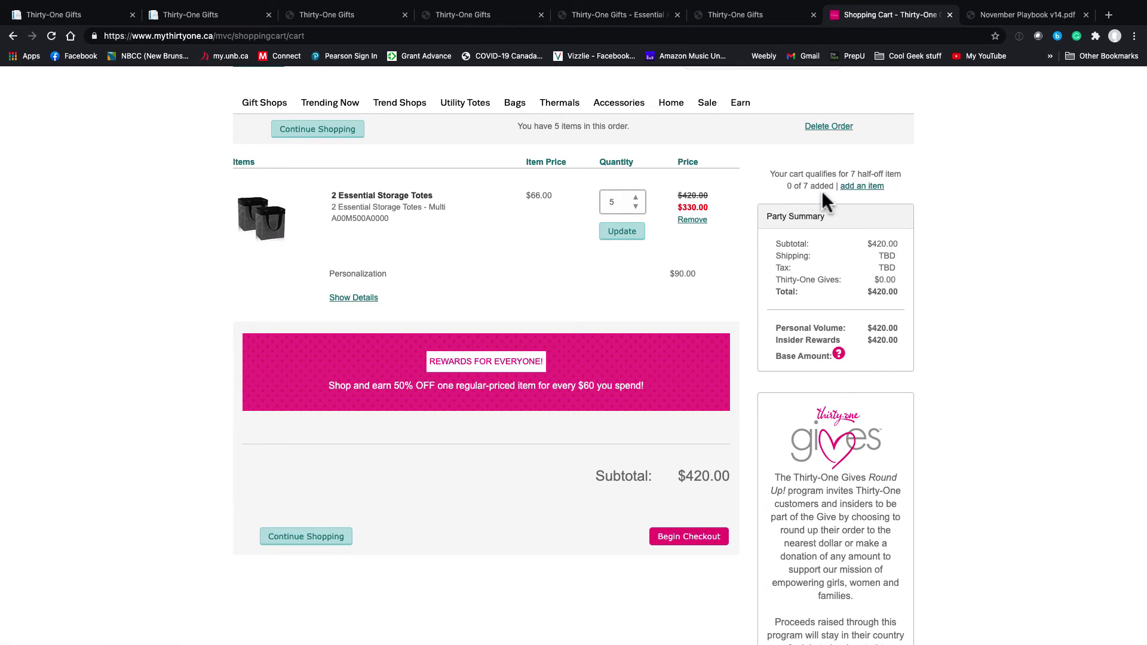
# Add one Modern Tote - Caramel Windowpane Pebble to the cart from the half-off bestsellers.
pyautogui.click(861, 188)
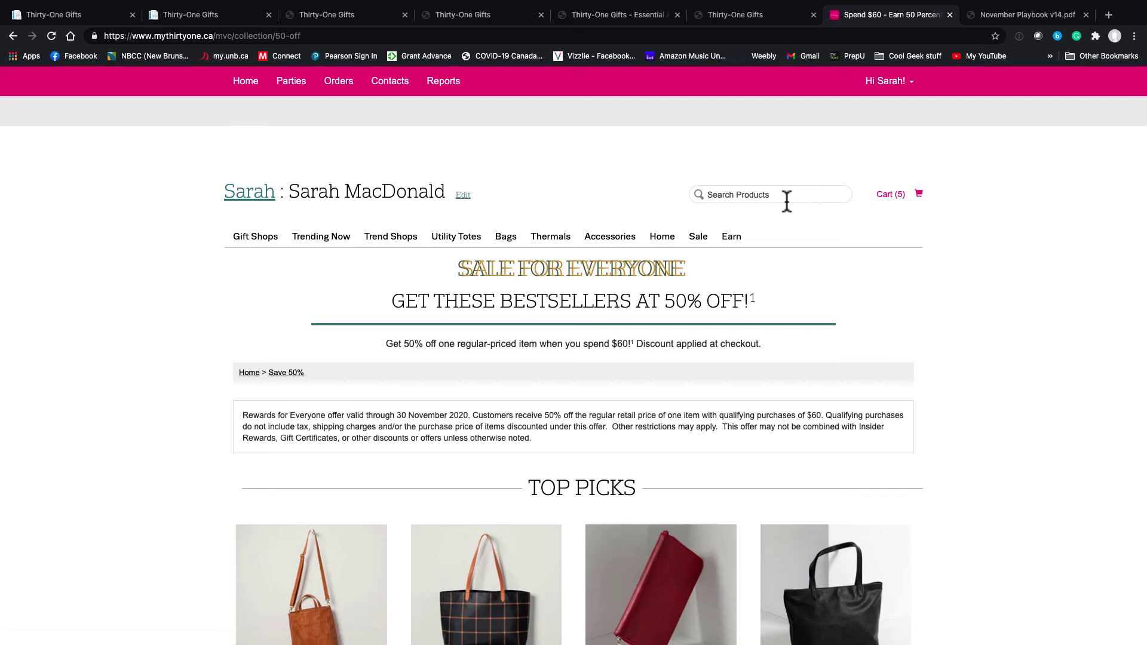
pyautogui.scroll(-5, 736, 397)
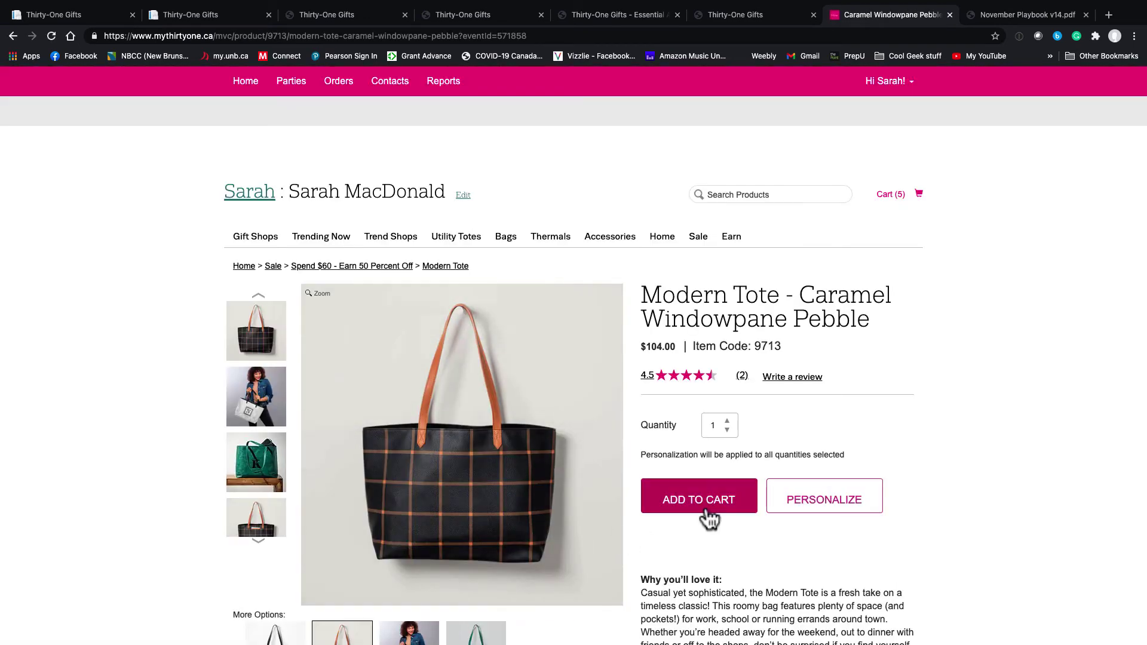
pyautogui.click(706, 499)
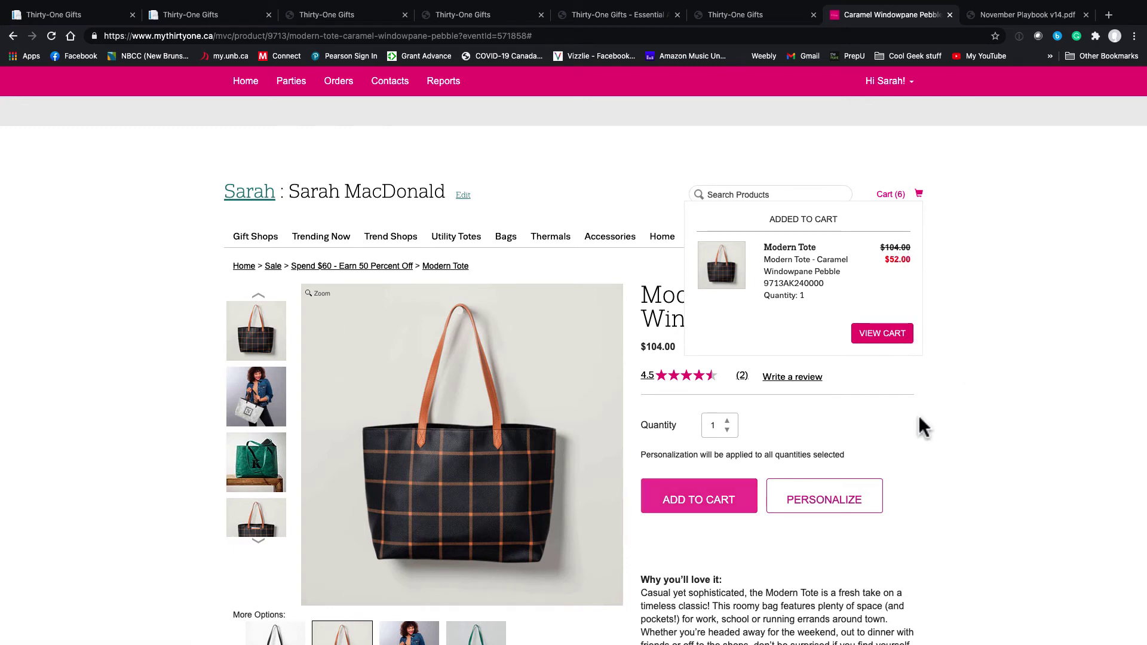
# Raise the Modern Tote quantity to 6 and add these to the cart as well.
pyautogui.click(727, 421)
pyautogui.click(728, 421)
pyautogui.click(727, 421)
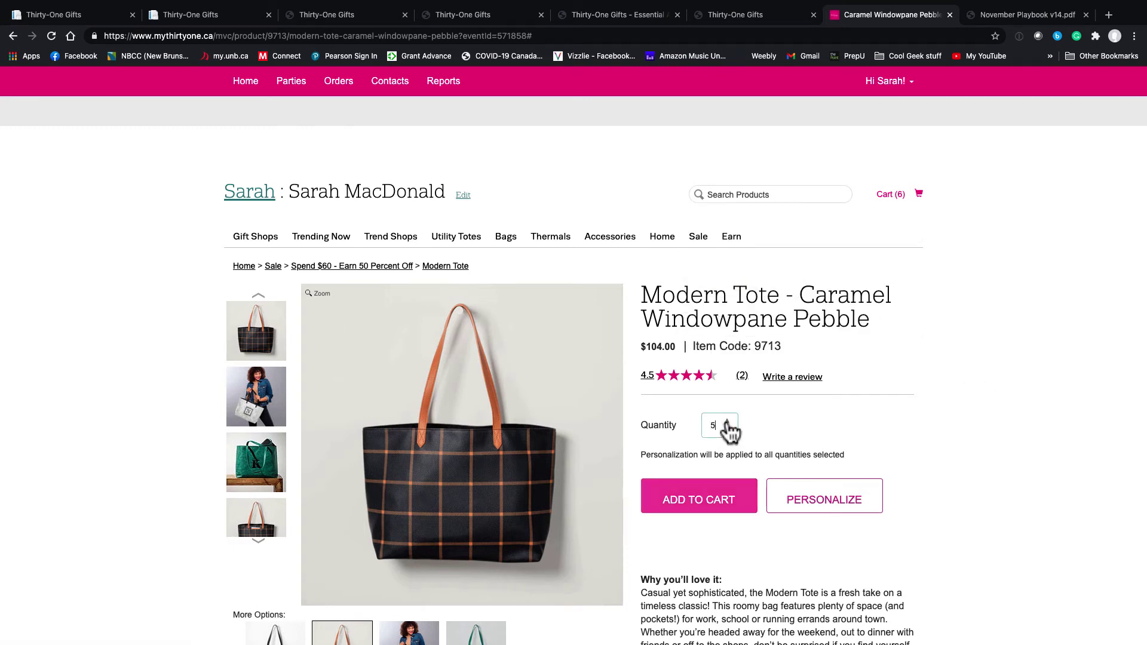
pyautogui.click(727, 422)
pyautogui.click(682, 500)
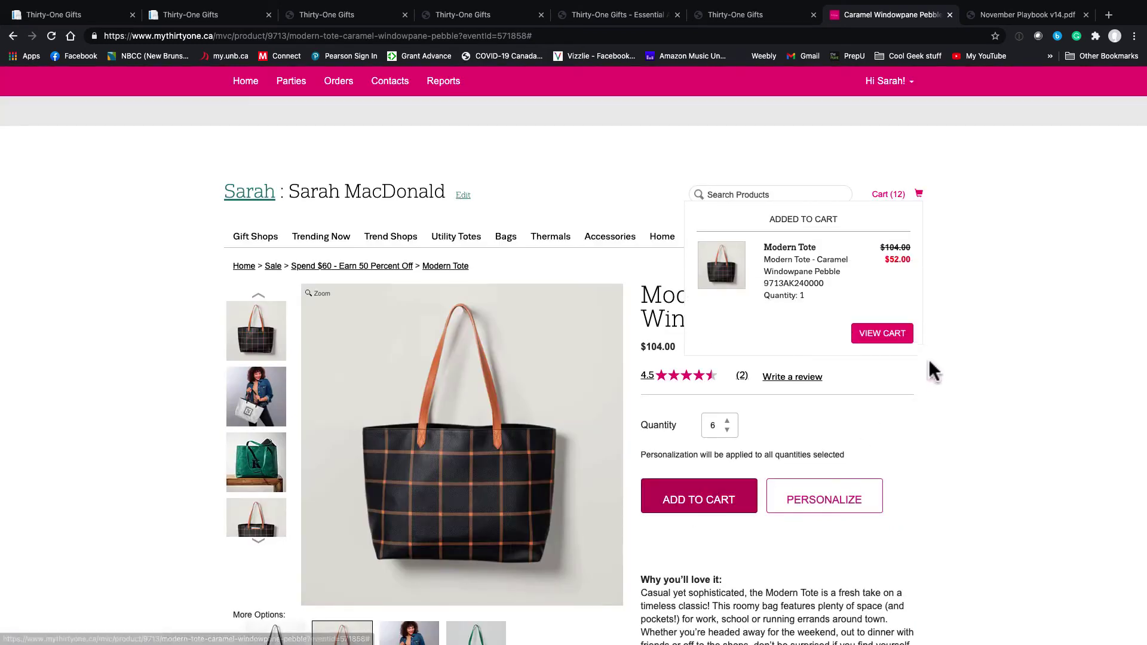
# Open the cart and check the discount applied to each Modern Tote.
pyautogui.click(906, 336)
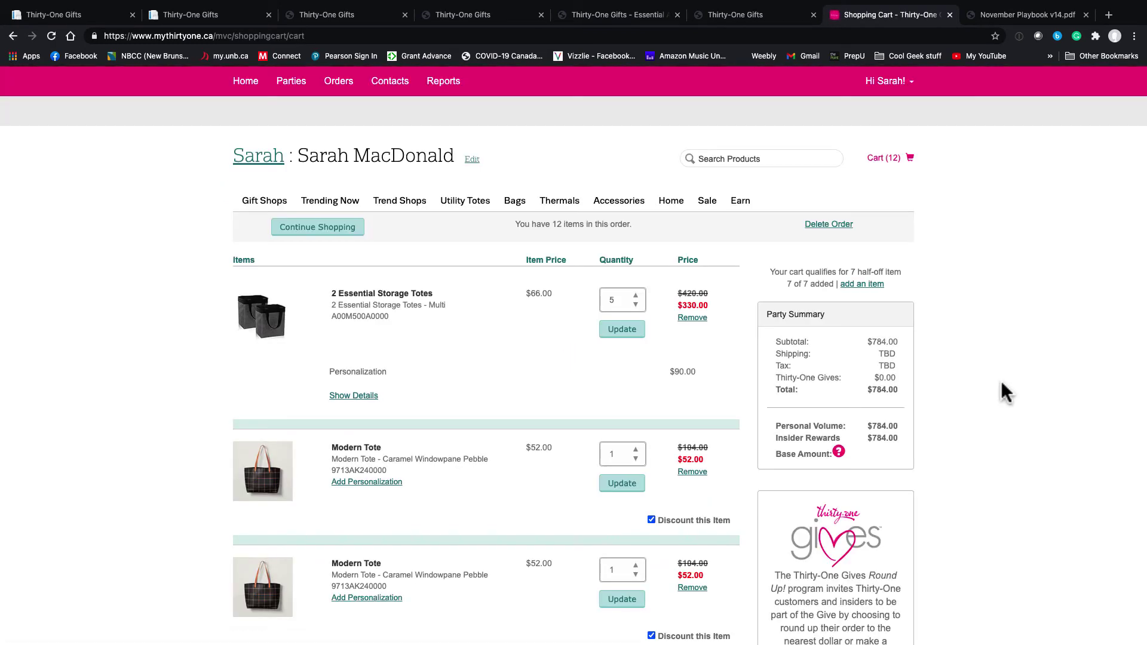
pyautogui.scroll(-10, 1002, 383)
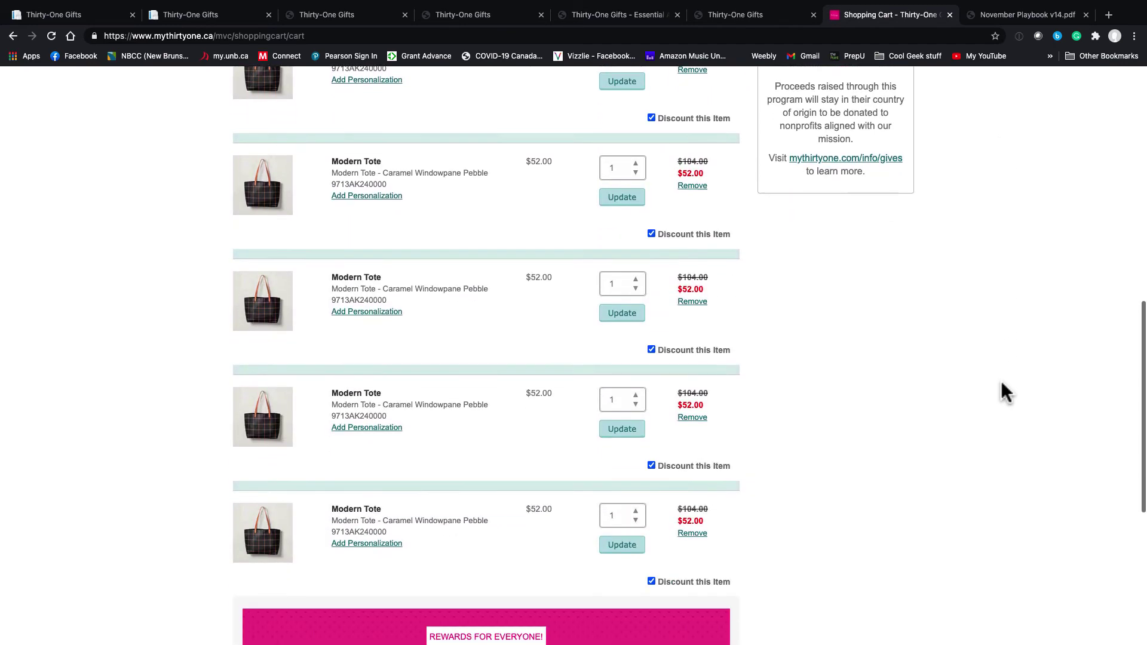
pyautogui.scroll(-2, 1002, 381)
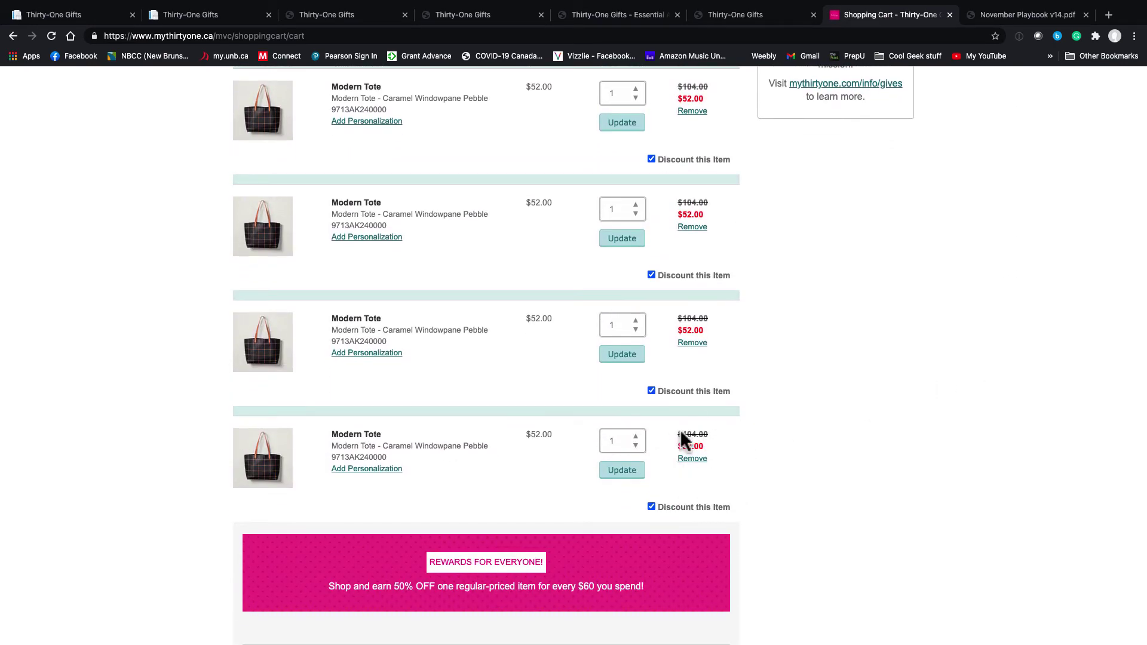
pyautogui.scroll(10, 851, 418)
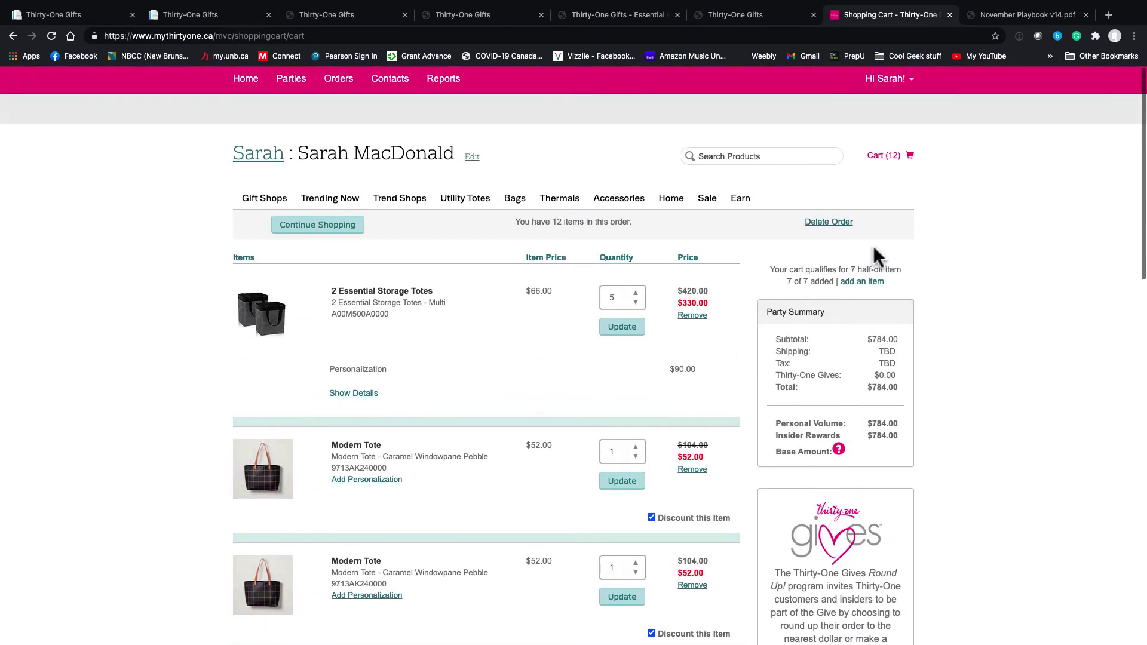
# Search the products for "high" and add one High Street Backpack - Caramel Distressed Pebble to the cart.
pyautogui.click(742, 157)
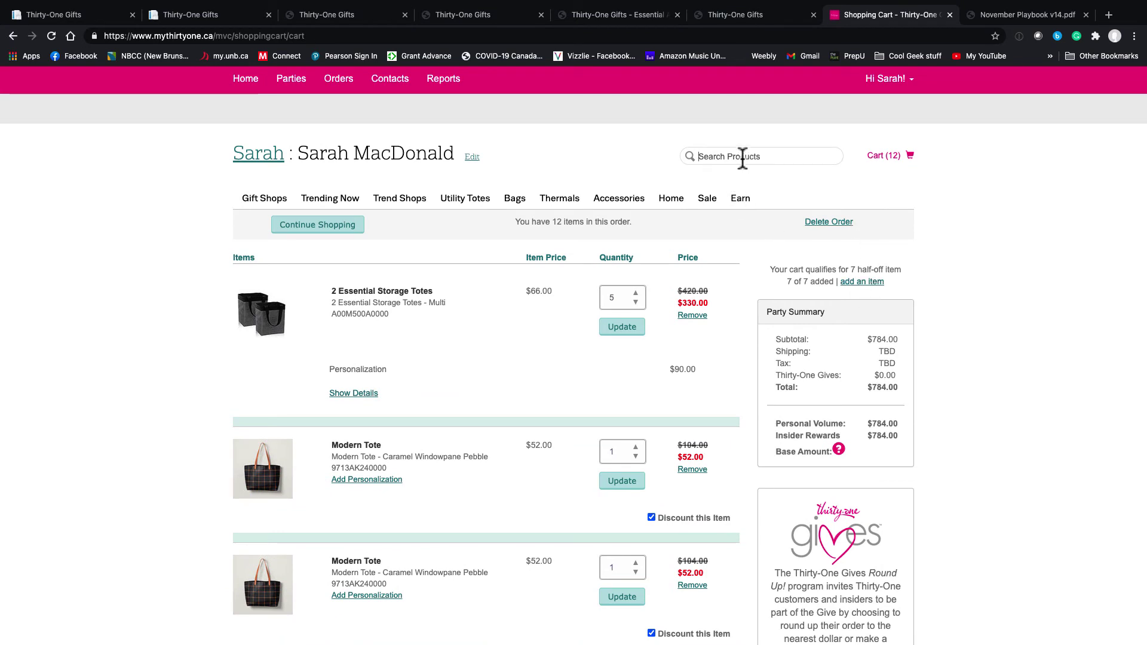
pyautogui.write('high')
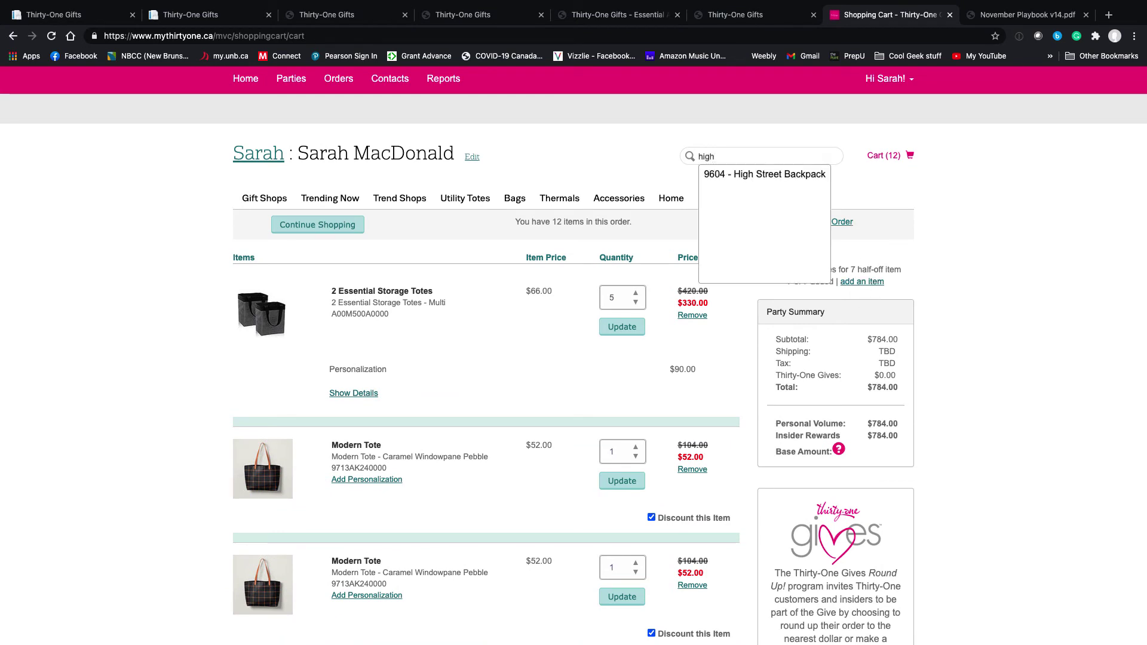
pyautogui.click(740, 174)
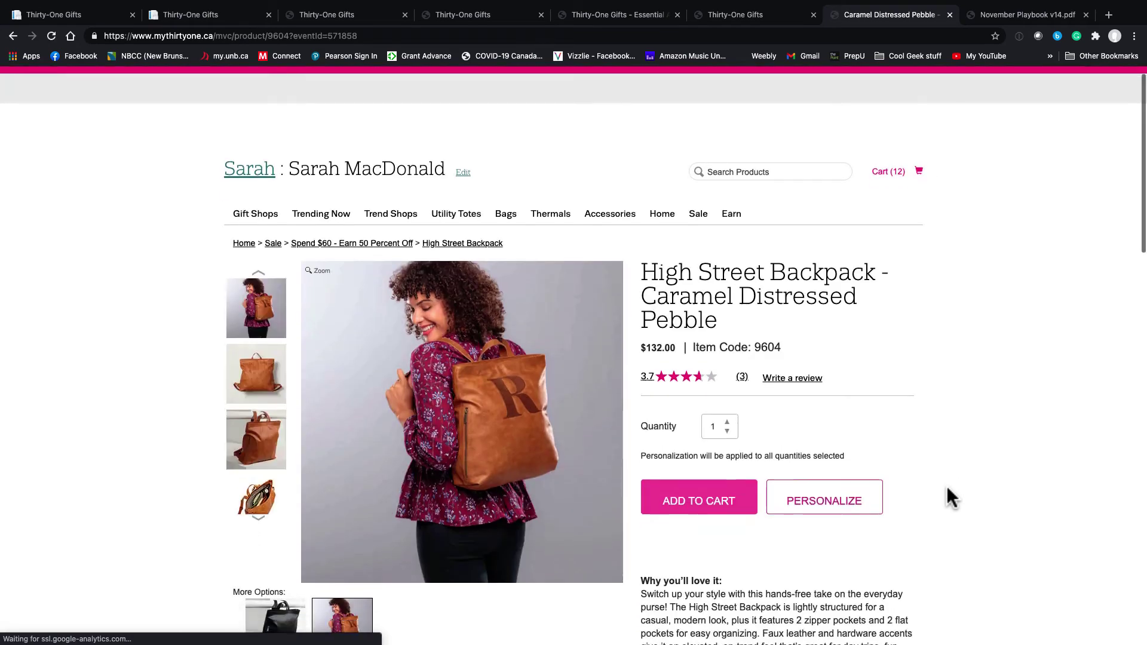
pyautogui.scroll(-3, 947, 485)
pyautogui.click(734, 415)
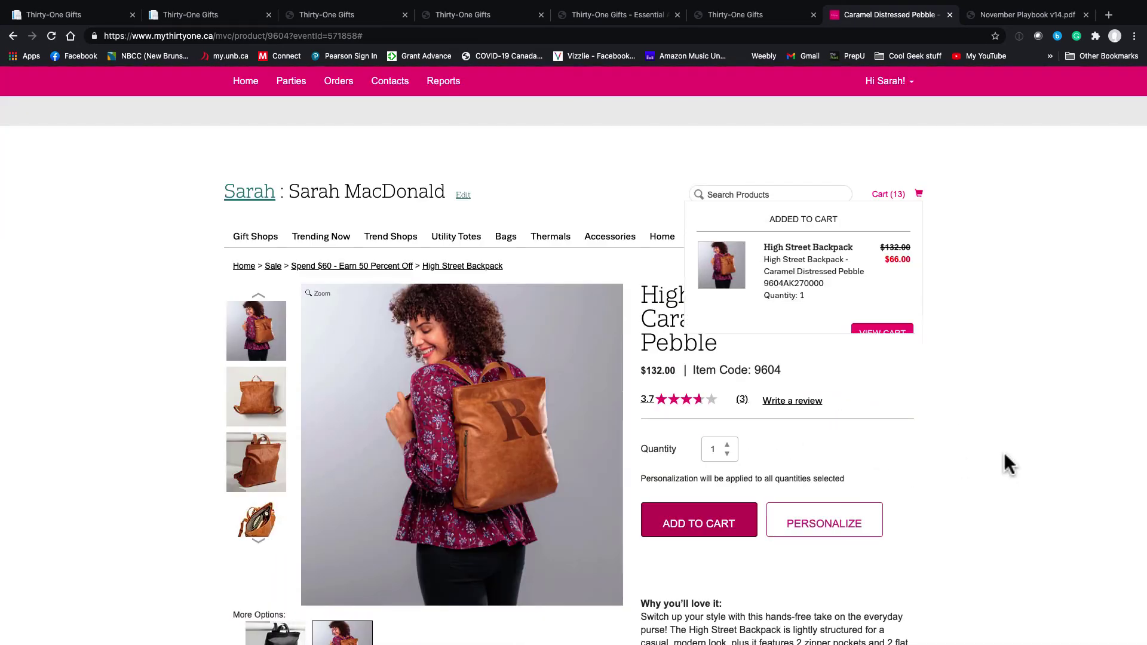
# Open the cart and examine which items receive the half-off discount and how many are still available.
pyautogui.click(888, 342)
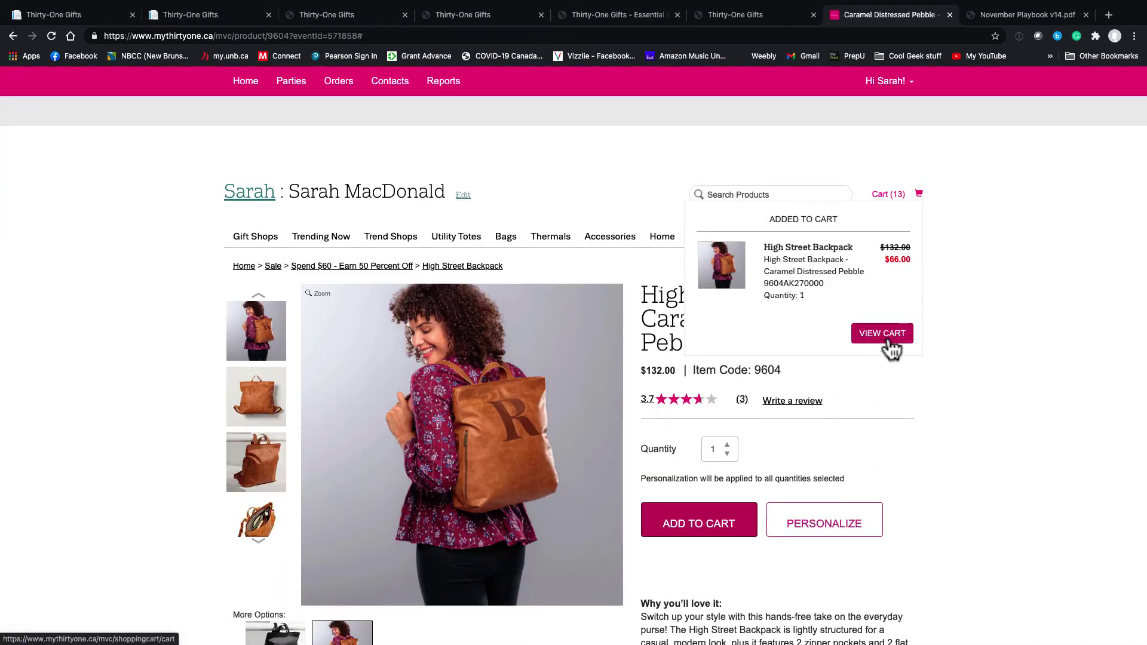
pyautogui.scroll(-3, 969, 455)
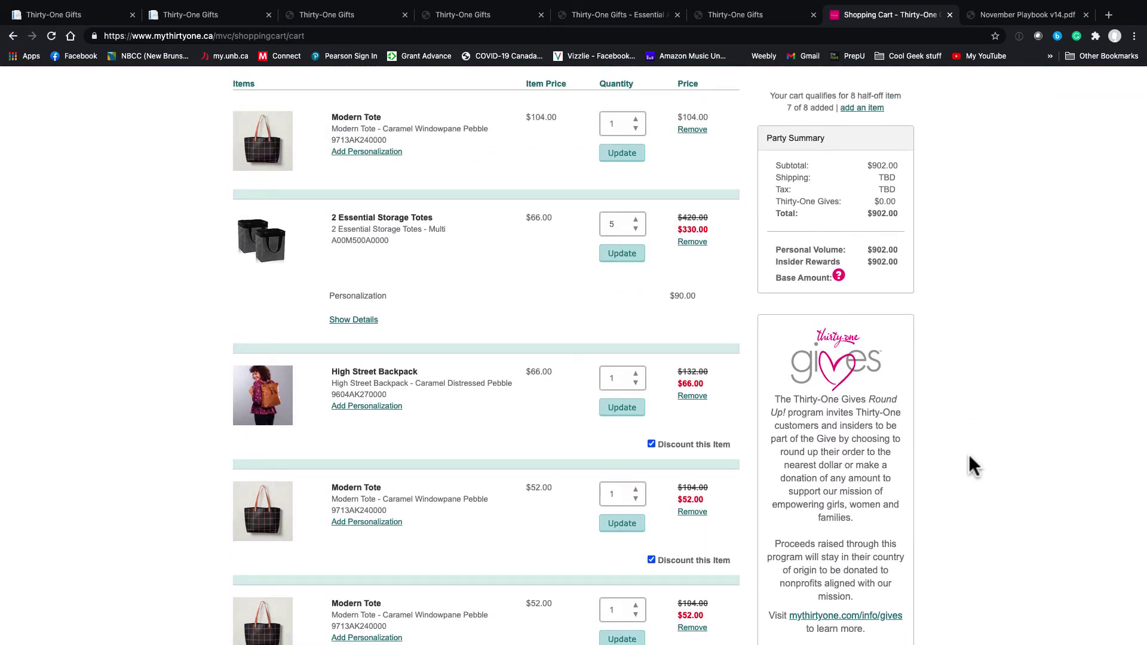
pyautogui.scroll(-3, 970, 455)
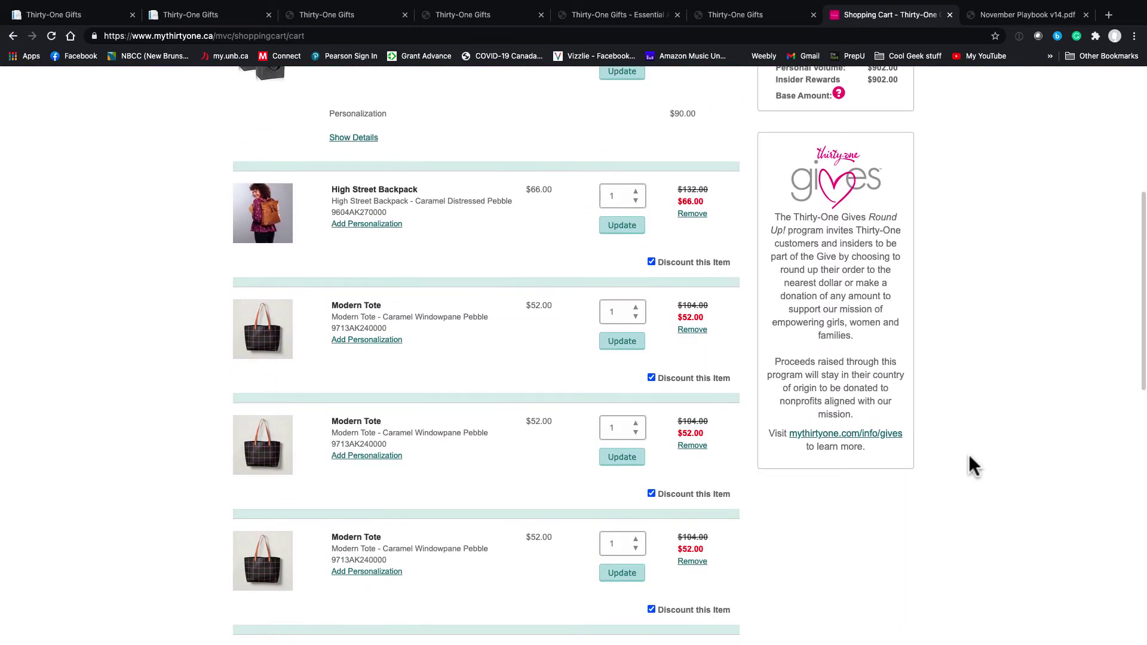
pyautogui.scroll(5, 969, 460)
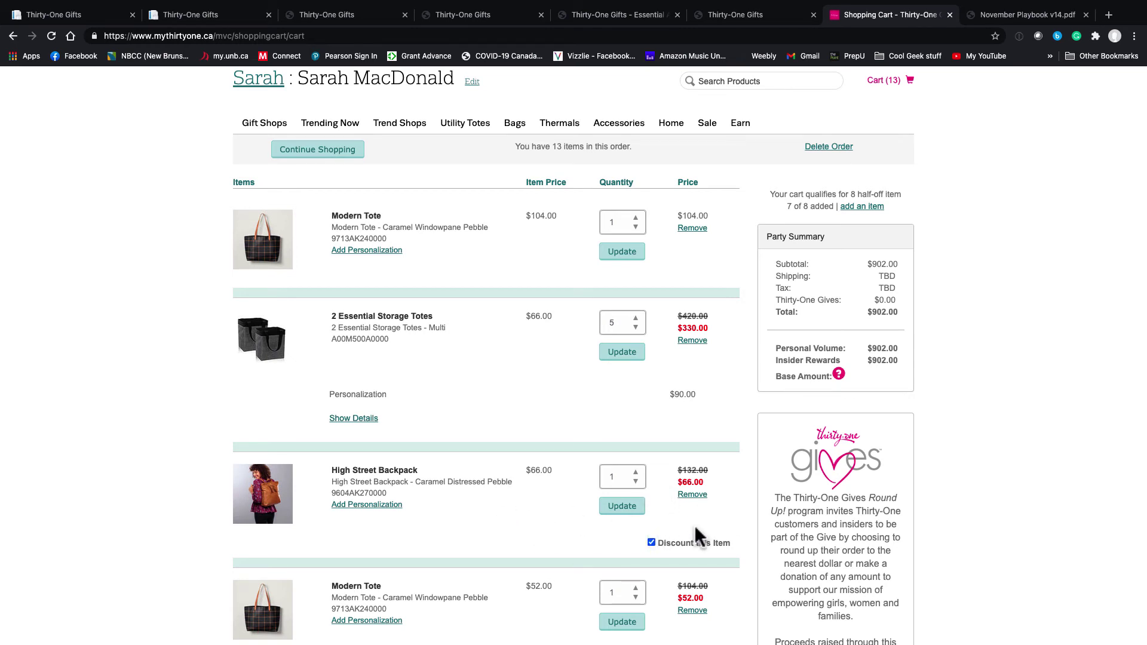
pyautogui.scroll(-1, 696, 529)
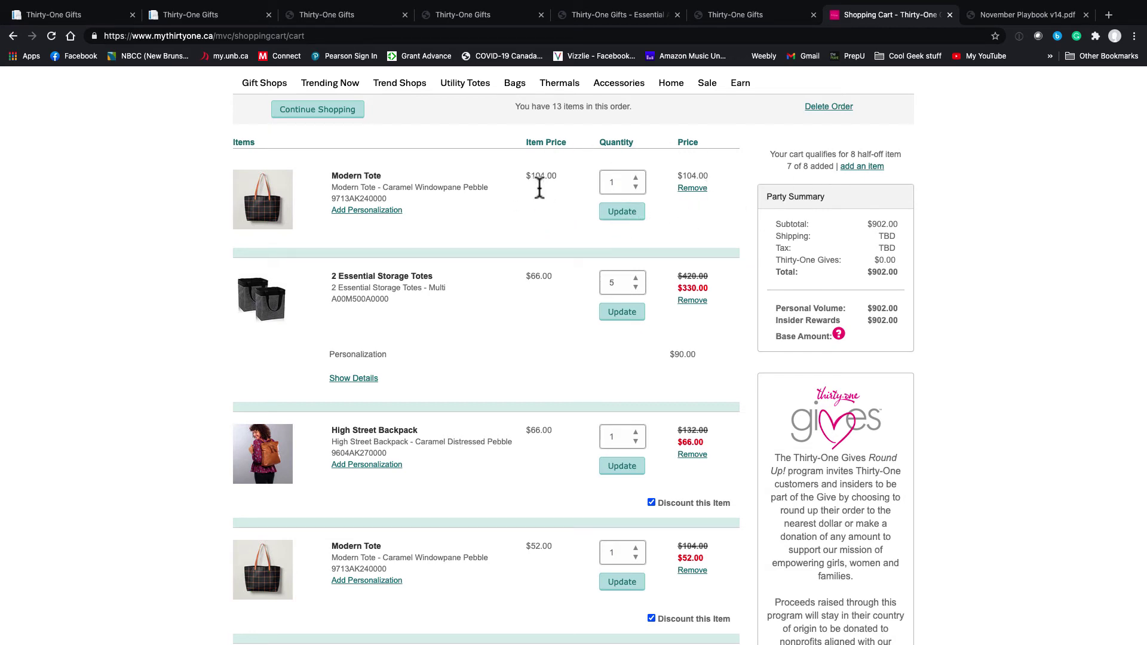
# Add one All About the Benjamins - Ruby Distressed Pebble wallet to the cart from the half-off bestsellers.
pyautogui.click(873, 169)
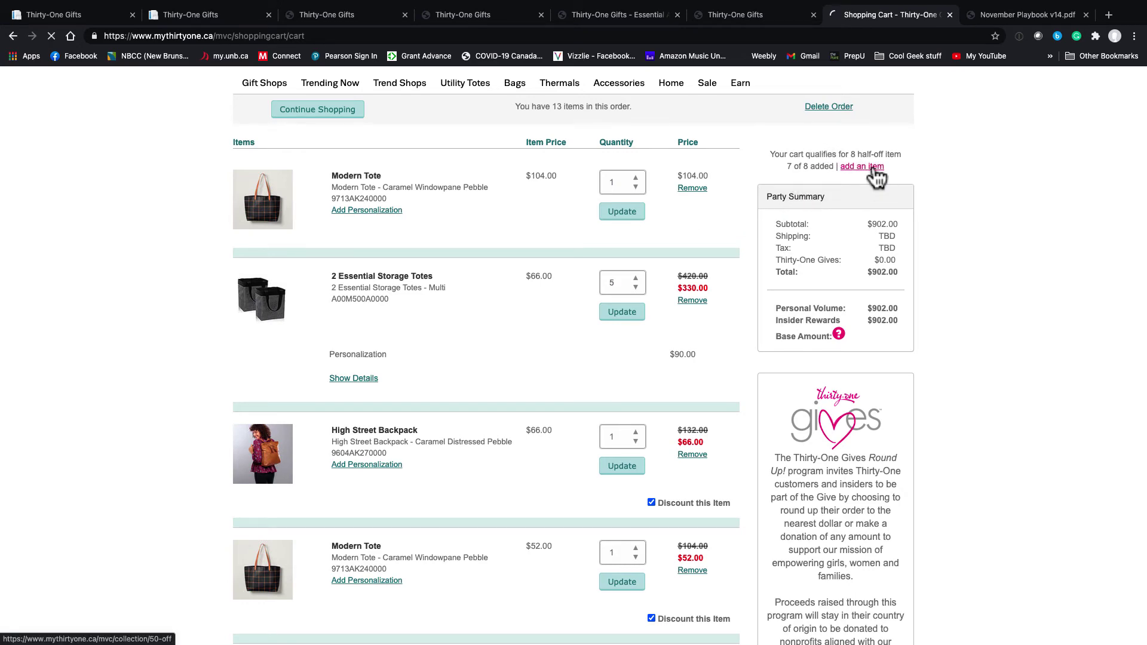
pyautogui.scroll(-5, 940, 500)
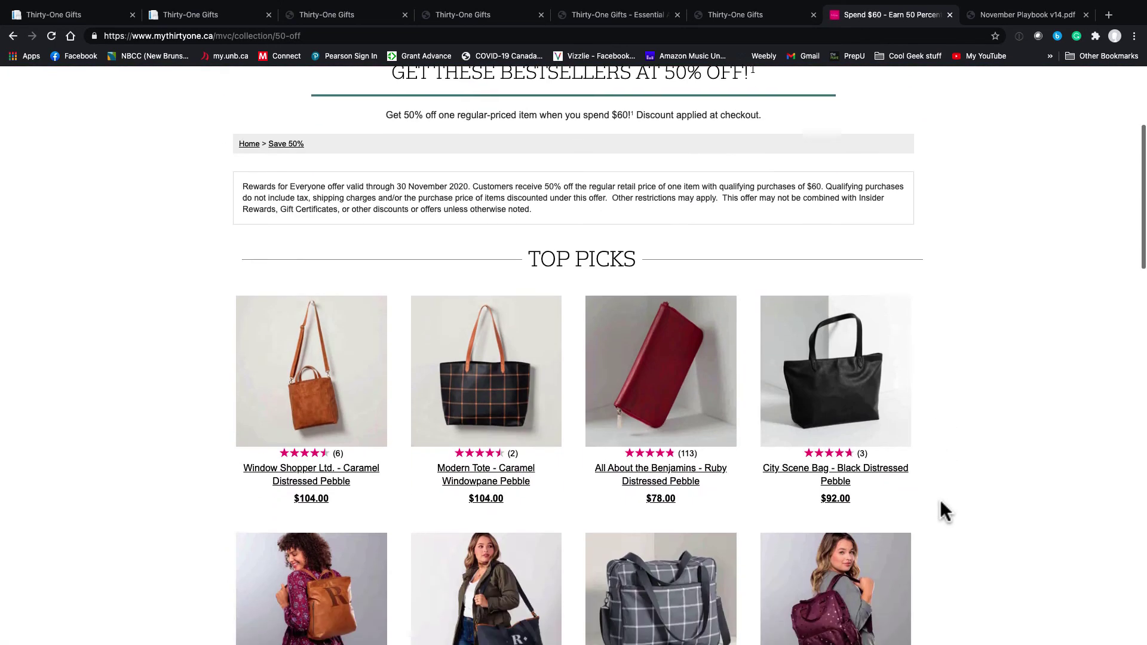
pyautogui.click(687, 444)
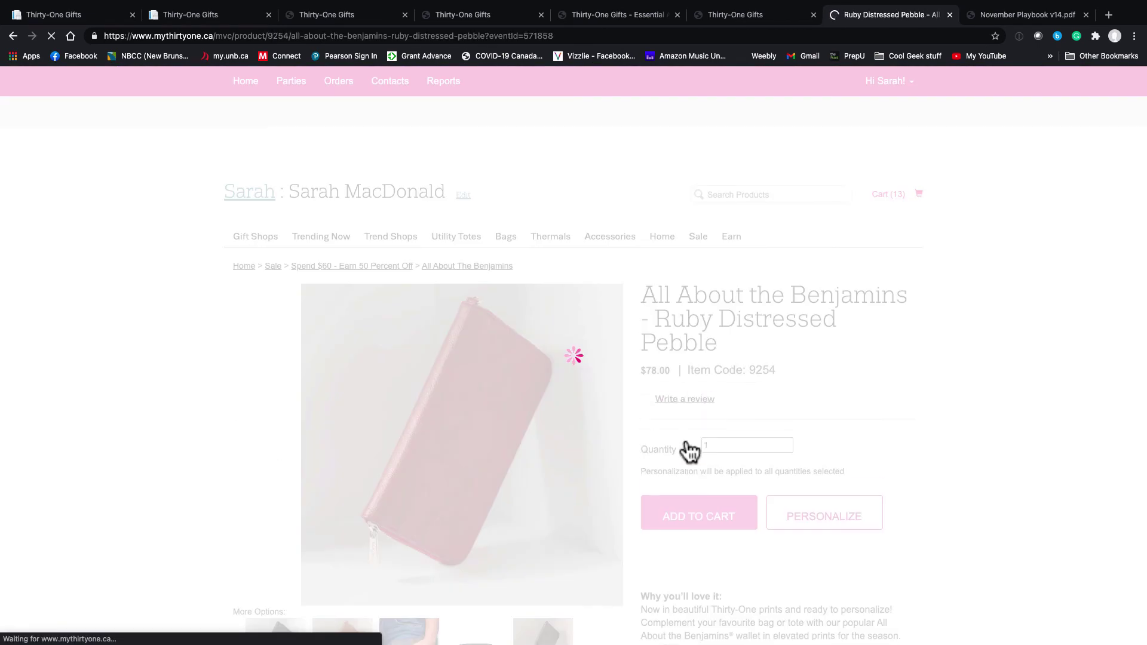
pyautogui.click(702, 526)
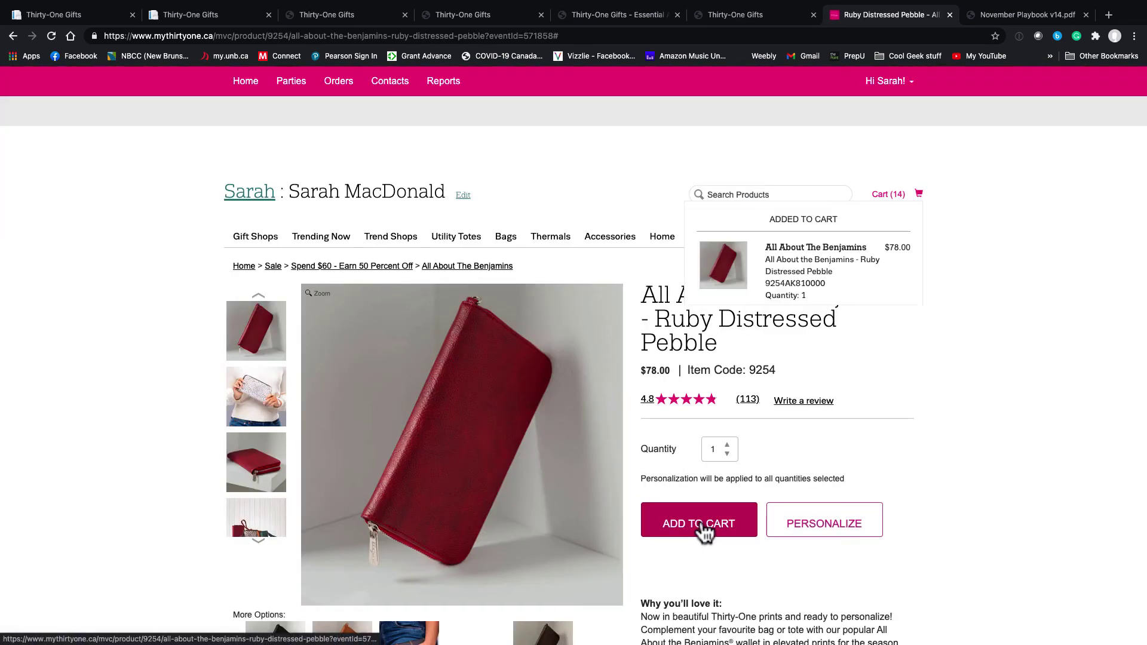
# Open the cart and examine the half-off discount on each item and the party summary.
pyautogui.click(897, 342)
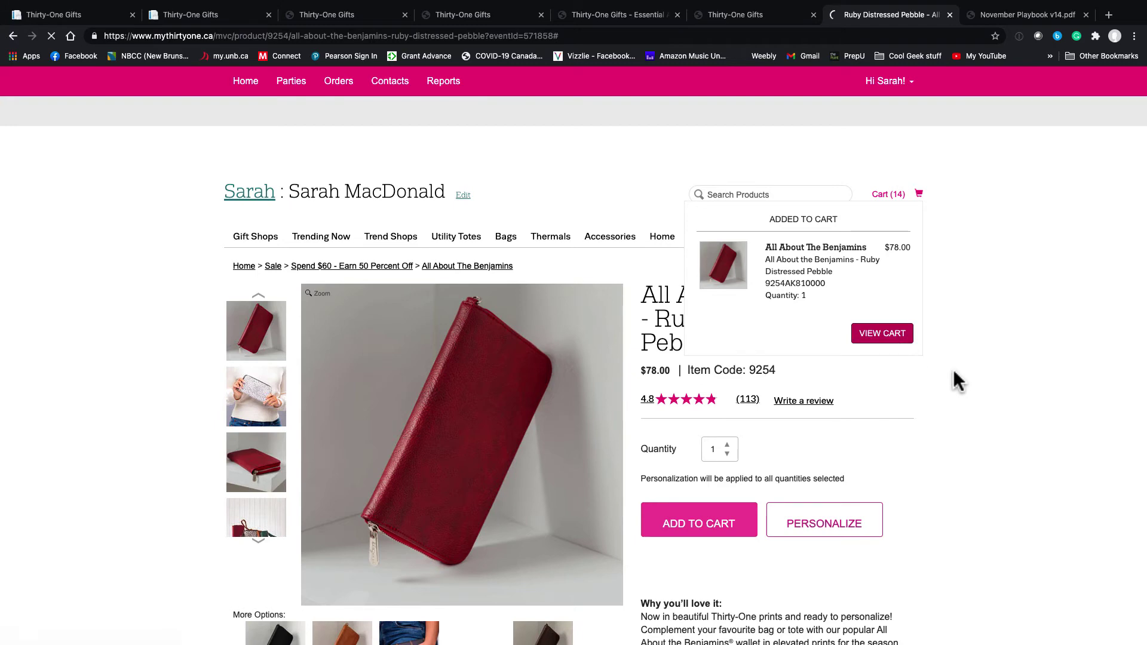
pyautogui.scroll(-3, 972, 366)
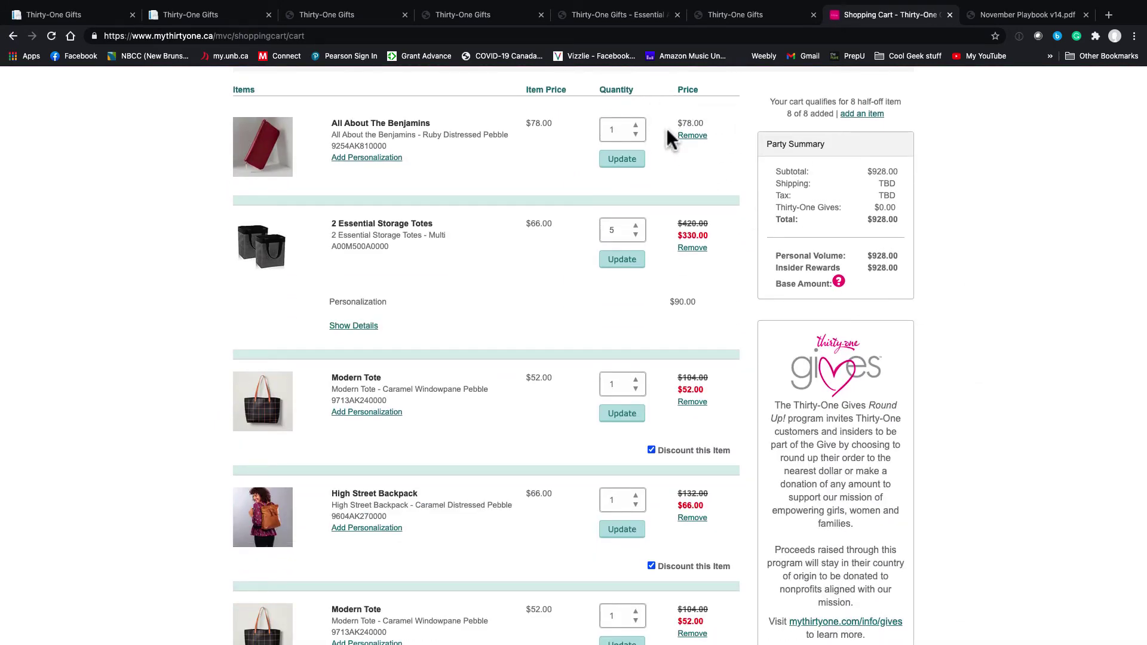
pyautogui.scroll(-3, 568, 441)
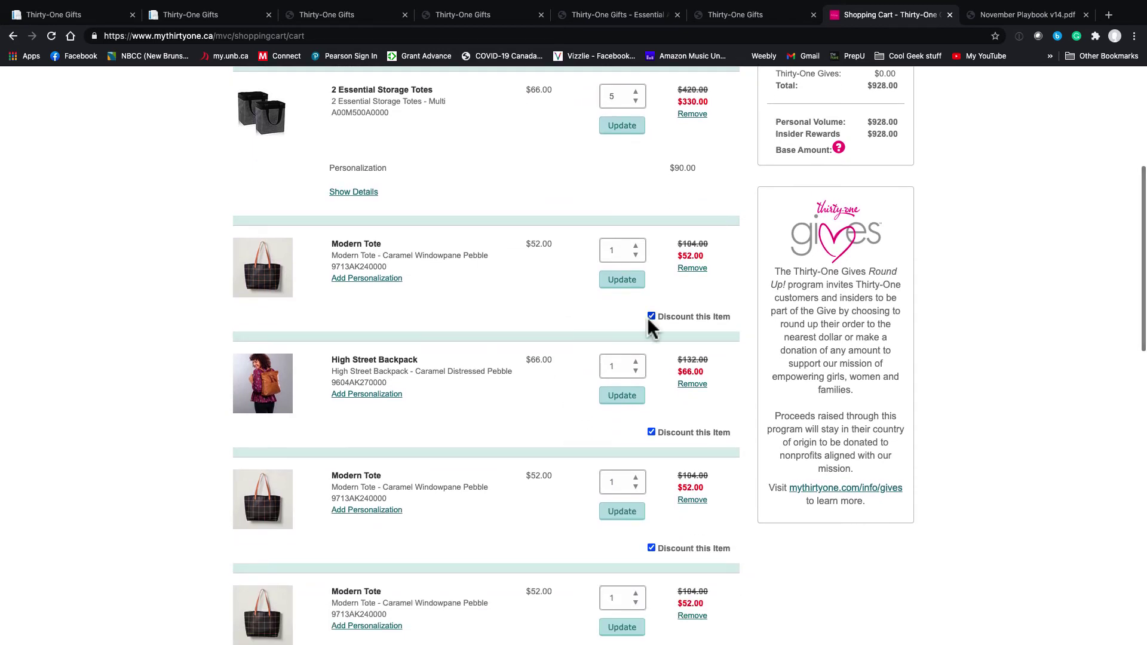
pyautogui.scroll(7, 960, 350)
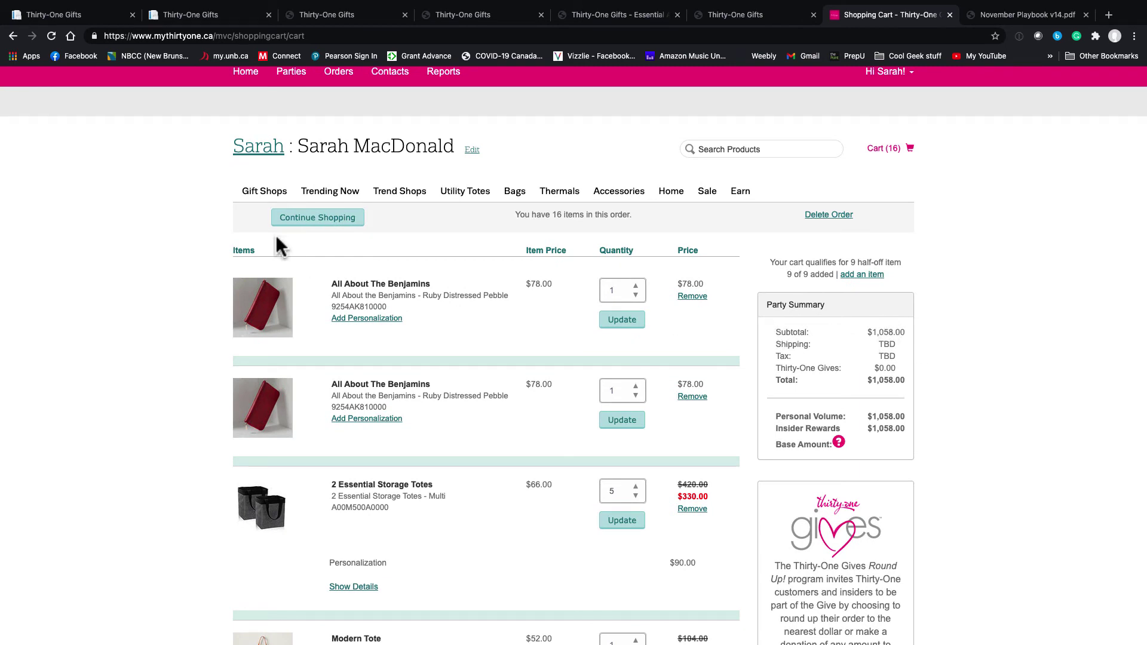
# Return to the party's orders, review the Insider rewards earned and create the Insider order.
pyautogui.click(263, 150)
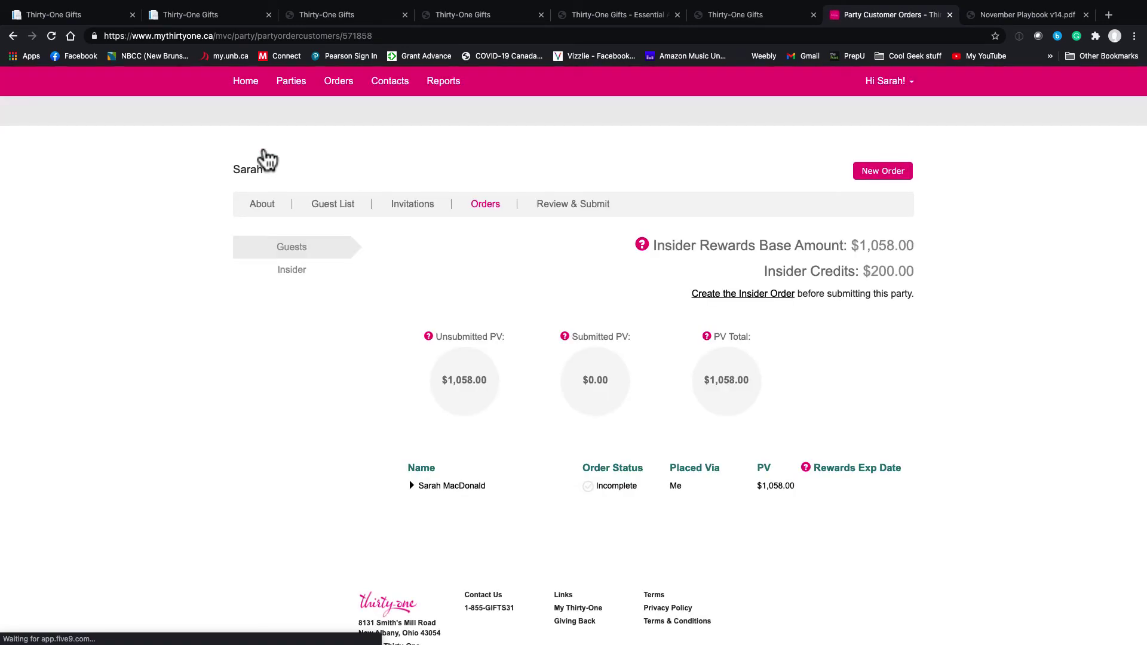
pyautogui.click(291, 271)
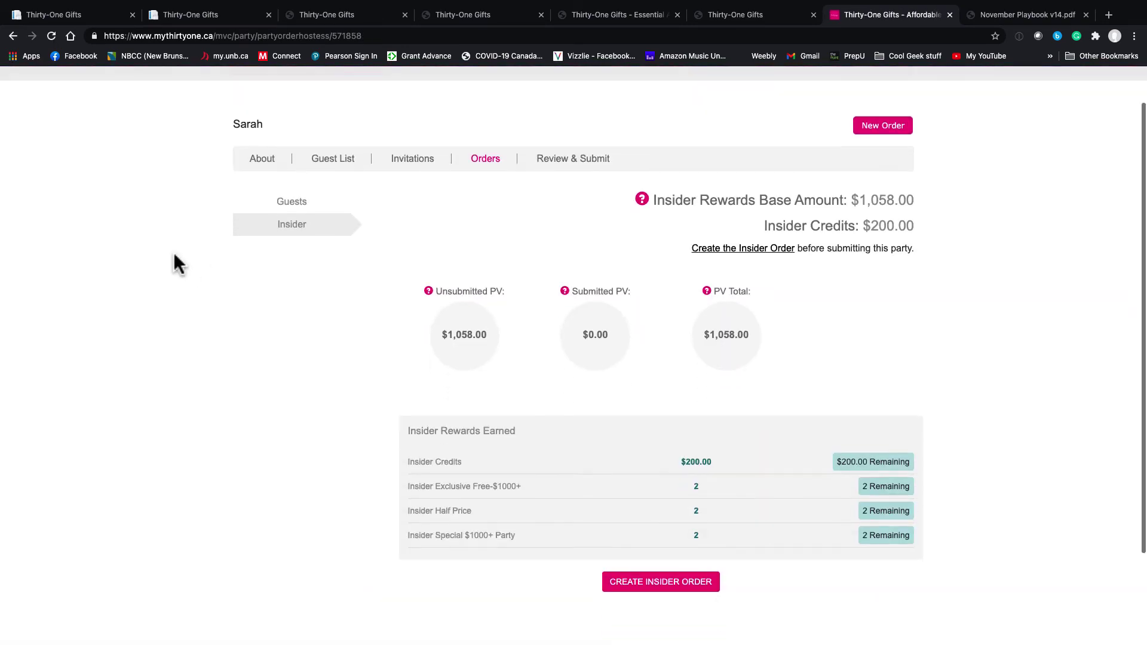
pyautogui.scroll(-3, 174, 254)
pyautogui.scroll(2, 173, 252)
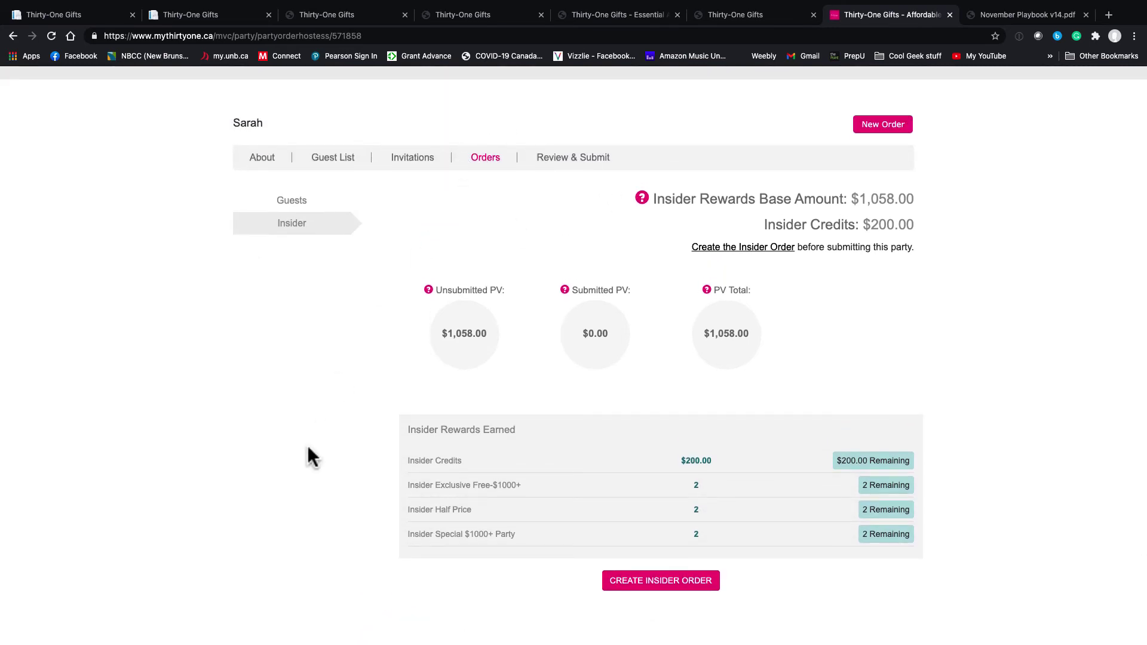
pyautogui.scroll(1, 502, 376)
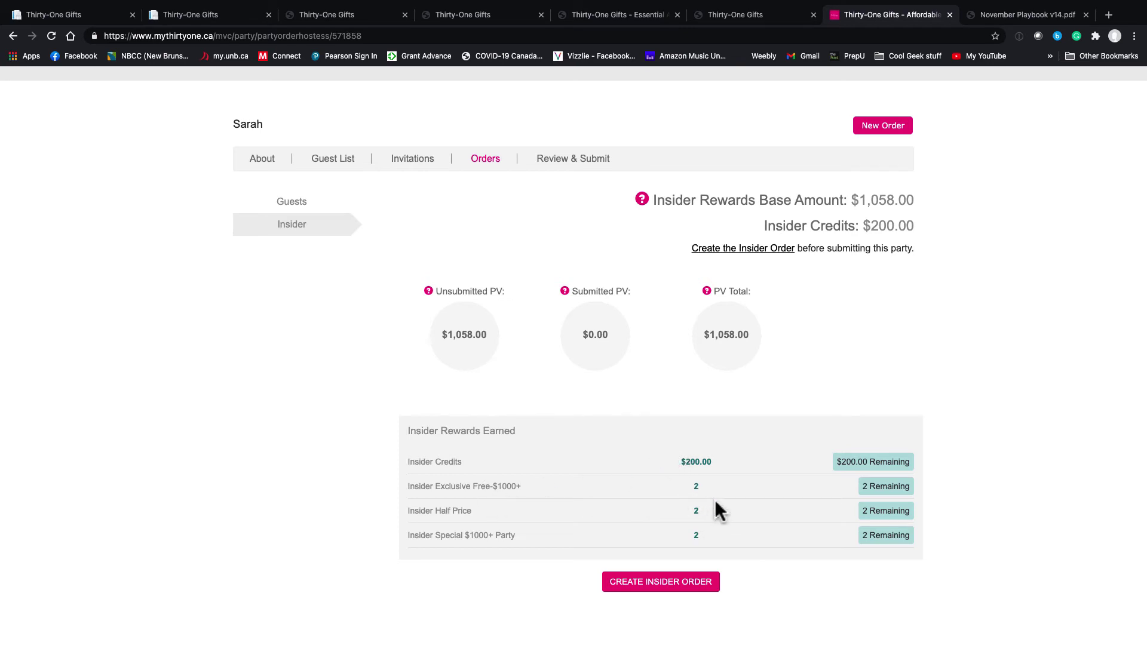
pyautogui.click(660, 592)
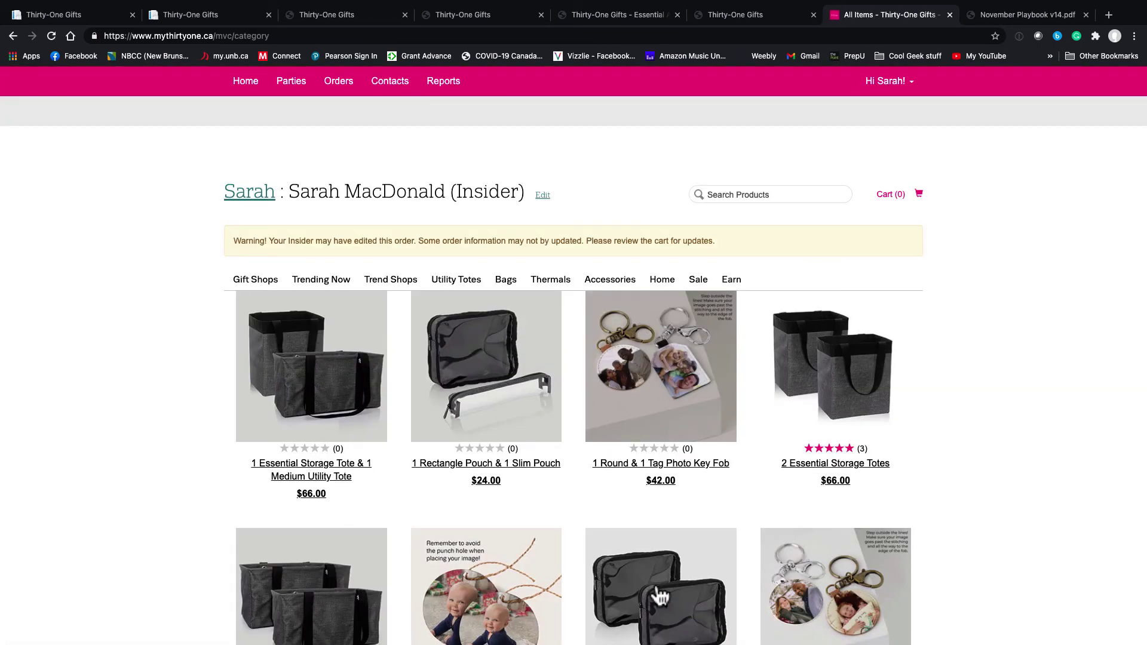
# Browse the All Items product list and open the All Packed Duffle.
pyautogui.scroll(-3, 660, 596)
pyautogui.scroll(3, 659, 596)
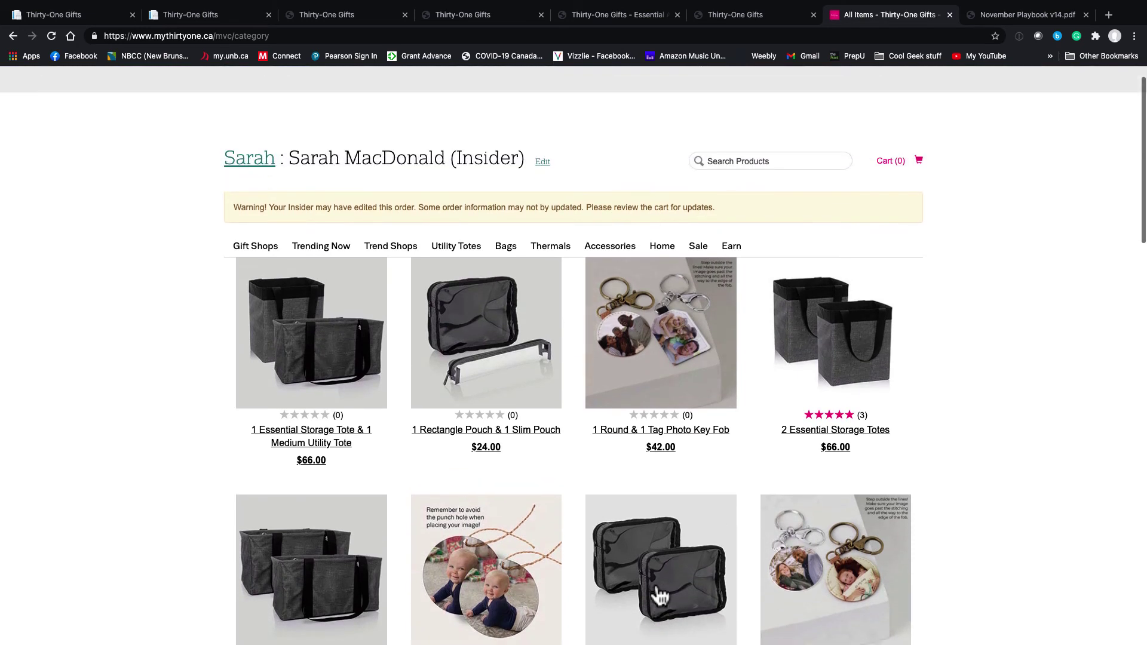
pyautogui.scroll(-1, 659, 596)
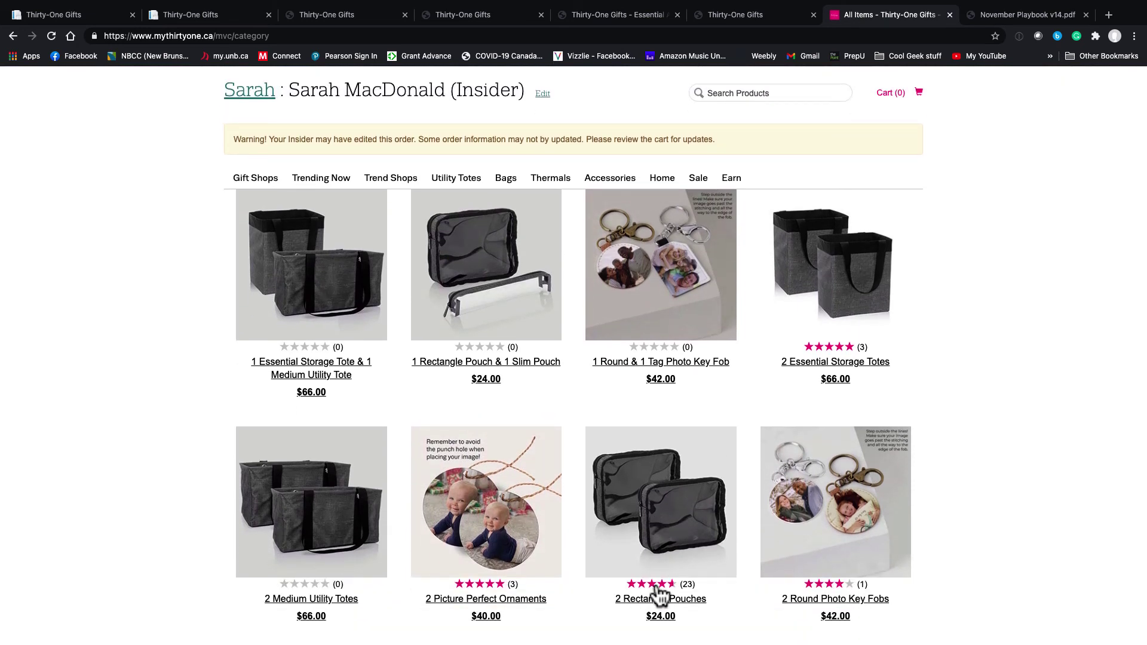
pyautogui.scroll(-5, 660, 596)
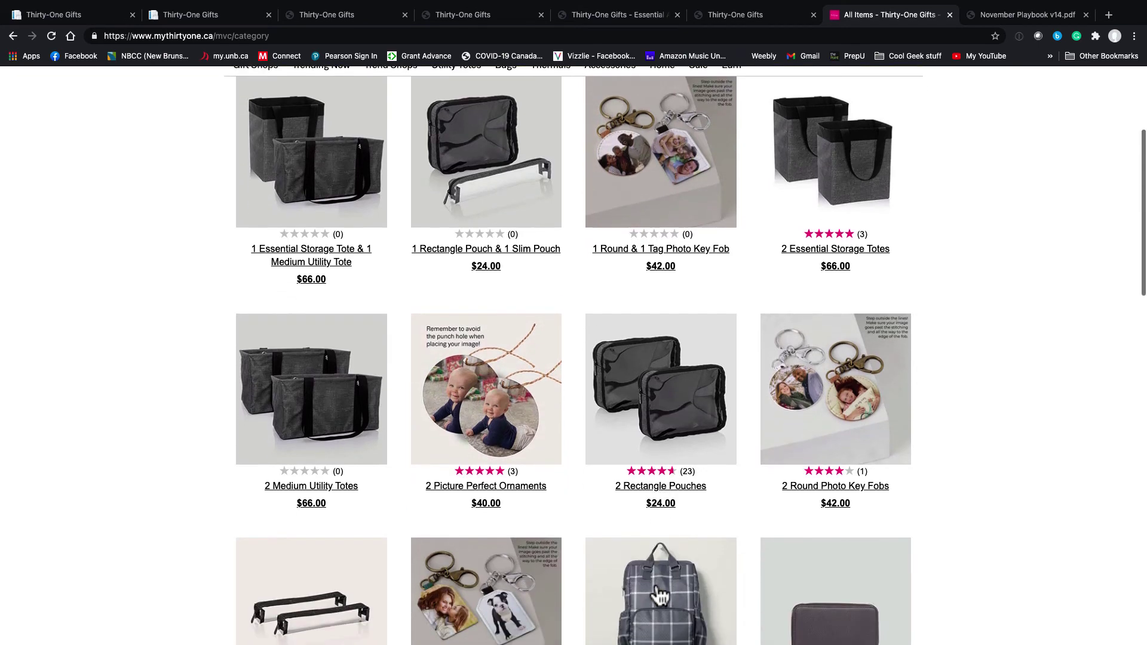
pyautogui.scroll(-3, 659, 596)
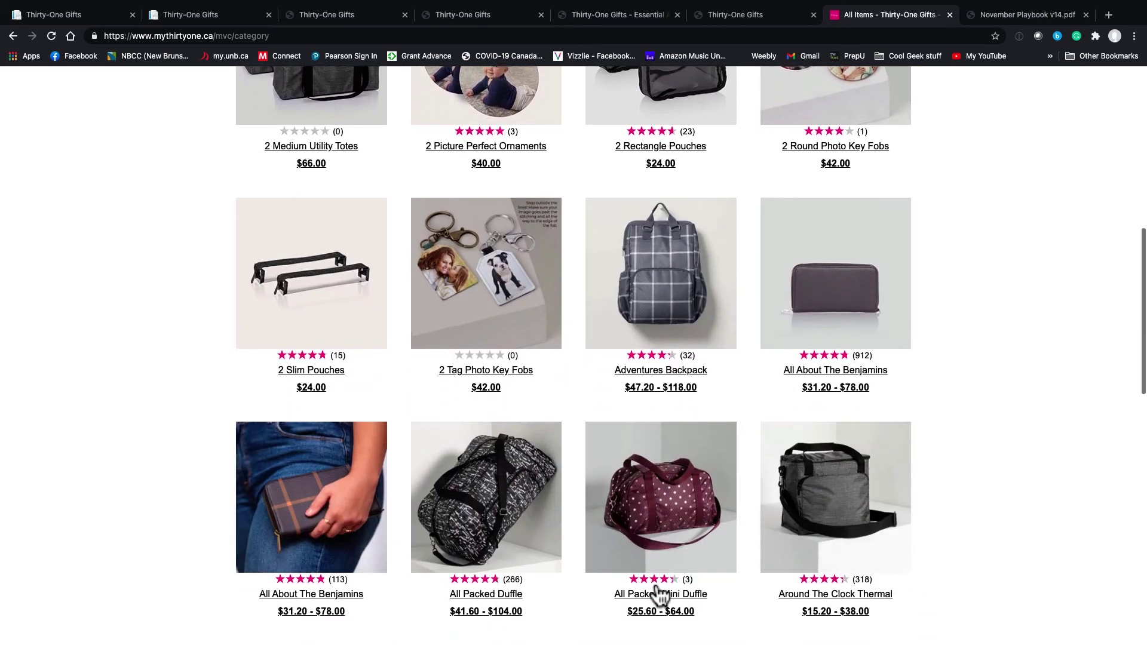
pyautogui.scroll(-1, 660, 596)
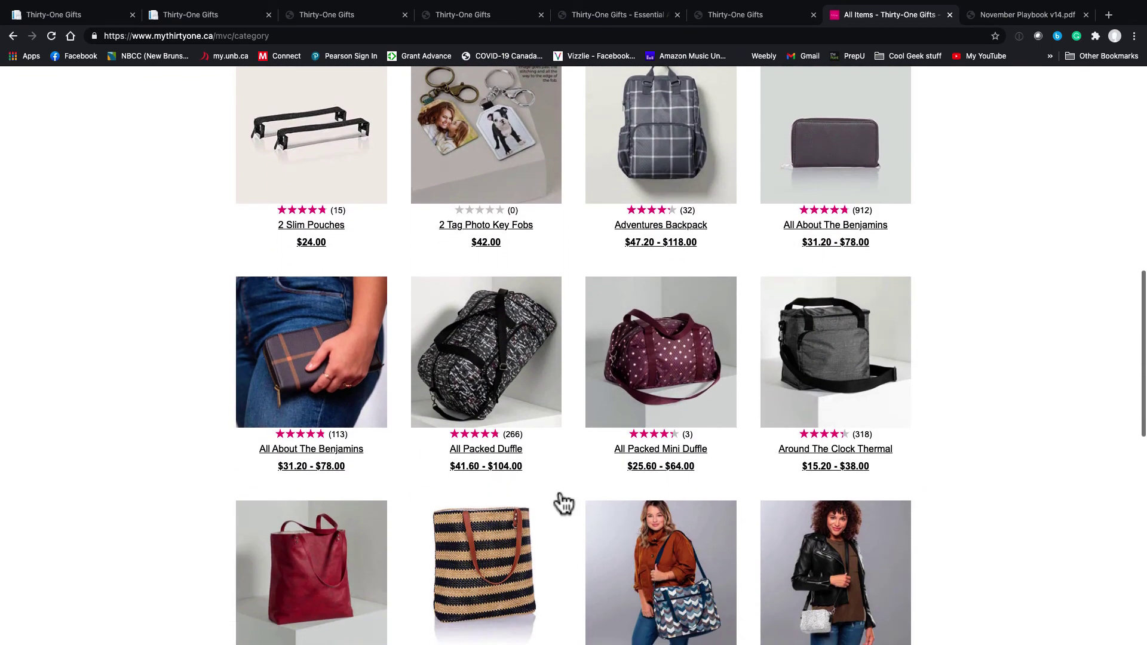
pyautogui.click(509, 455)
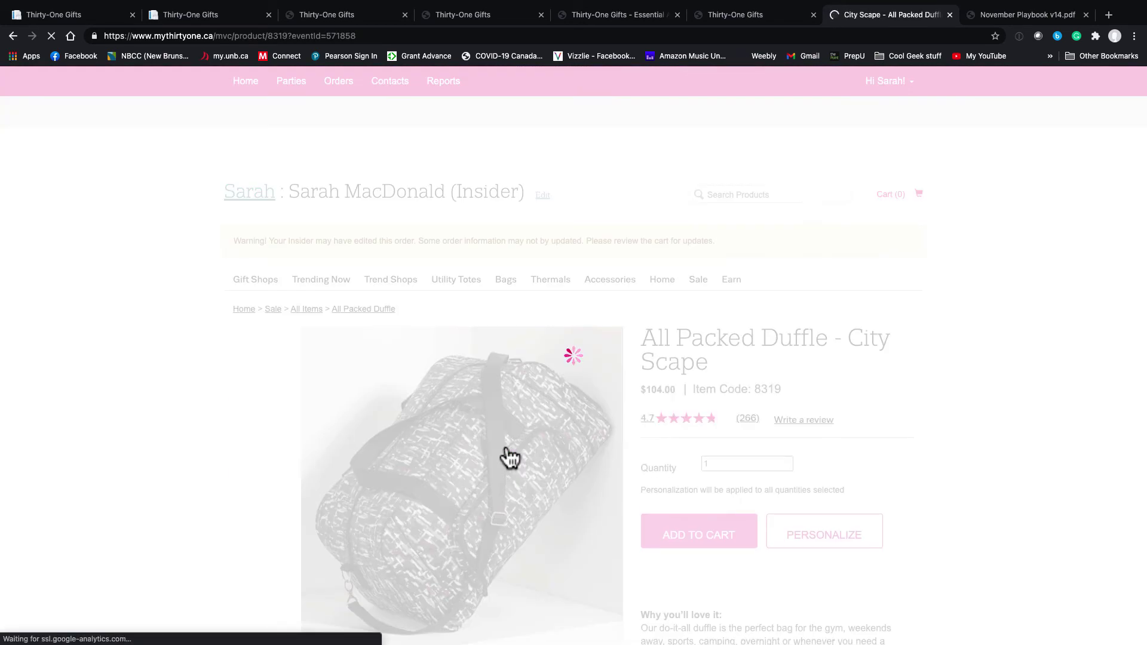
# Add one All Packed Duffle - City Scape to the Insider order, using the Insider Credit price option.
pyautogui.scroll(-3, 971, 404)
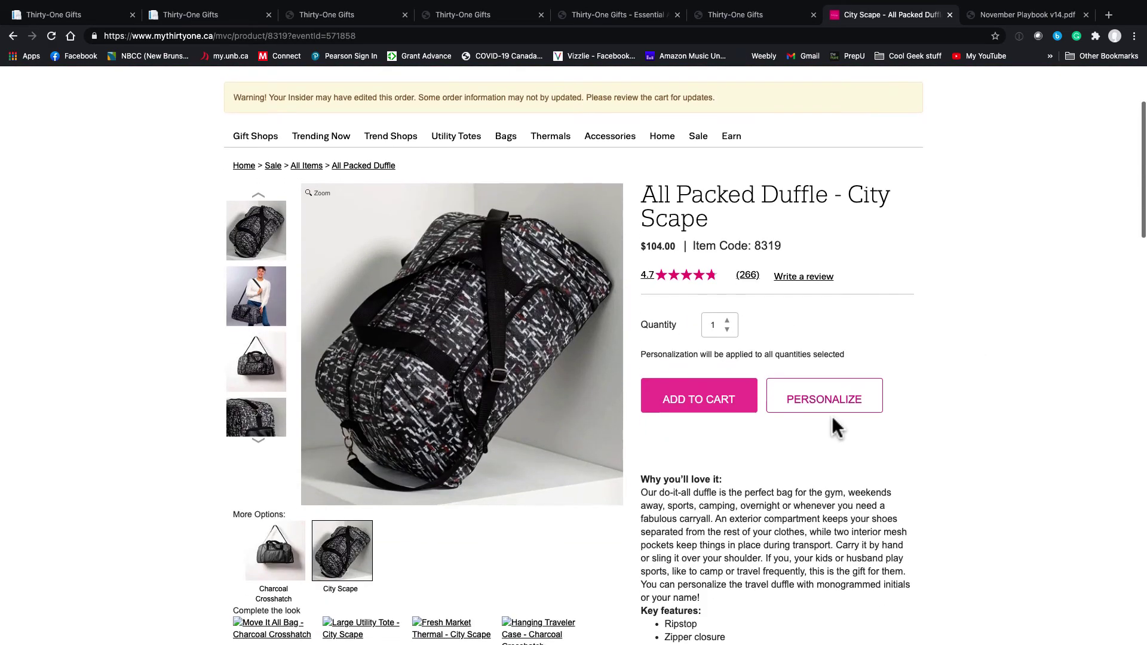
pyautogui.click(717, 402)
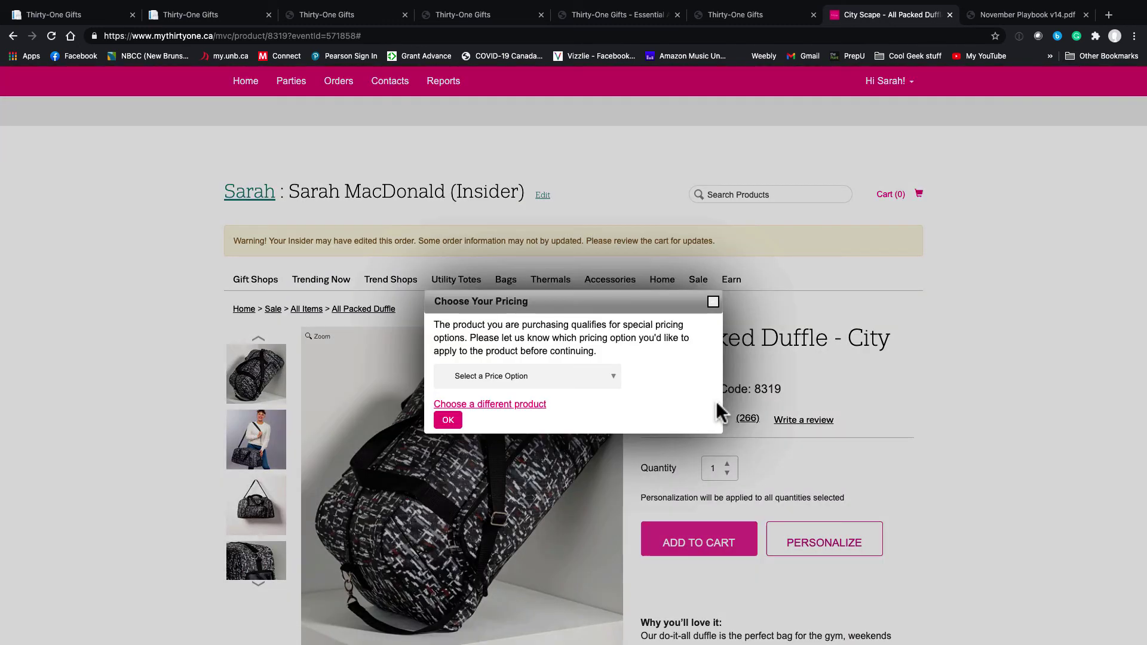
pyautogui.click(615, 378)
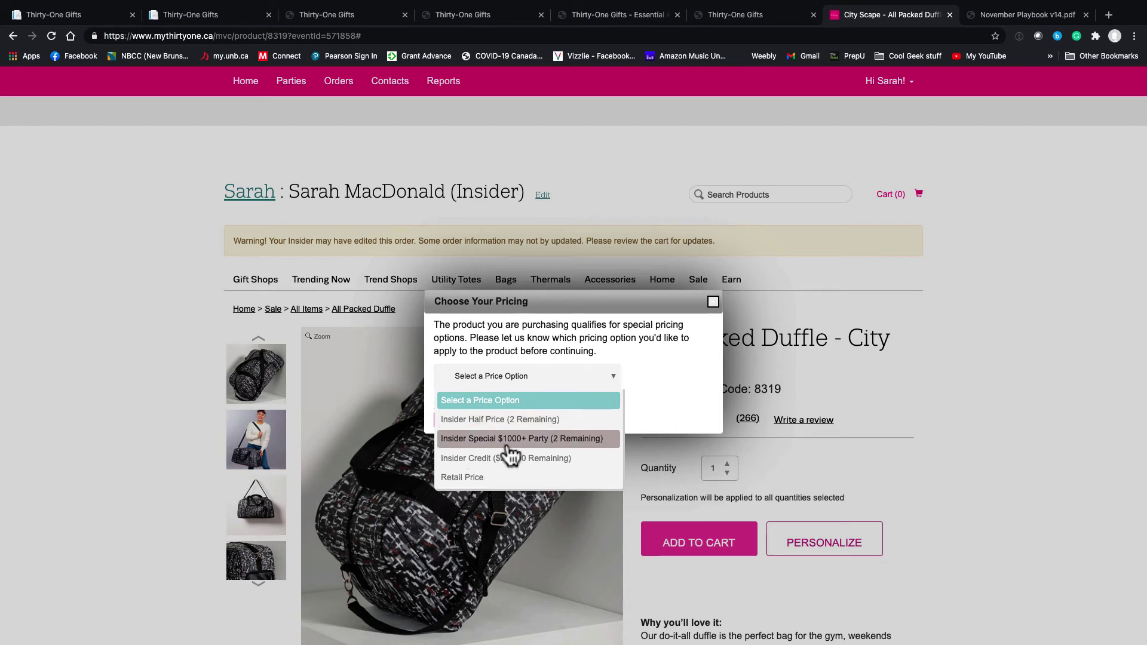
pyautogui.click(586, 460)
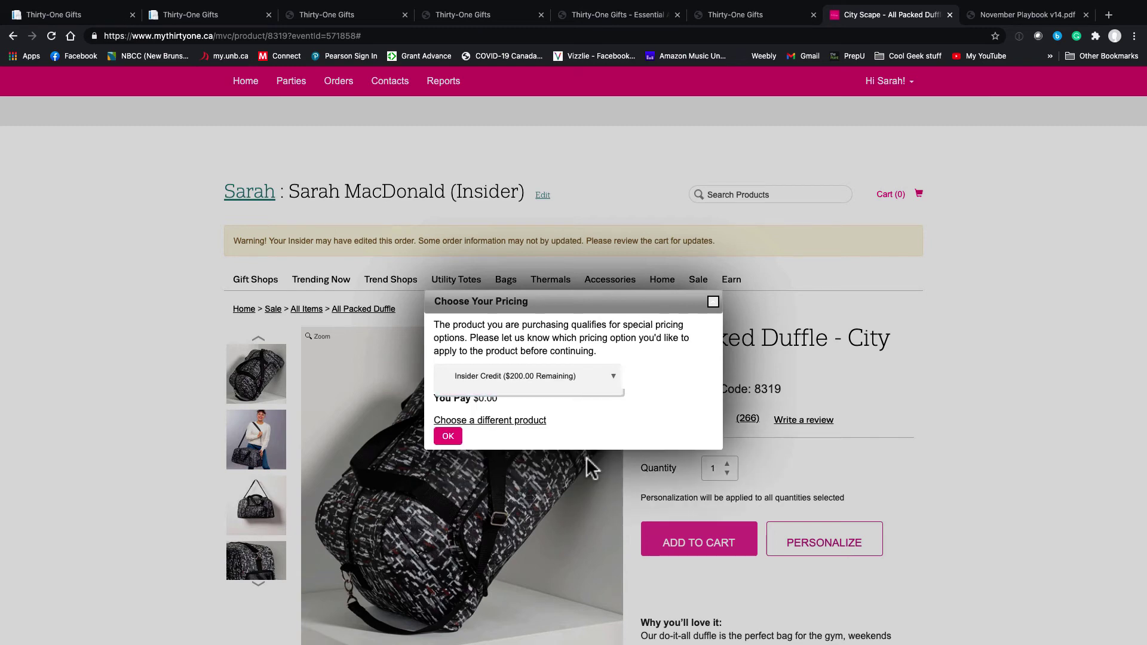
pyautogui.click(448, 436)
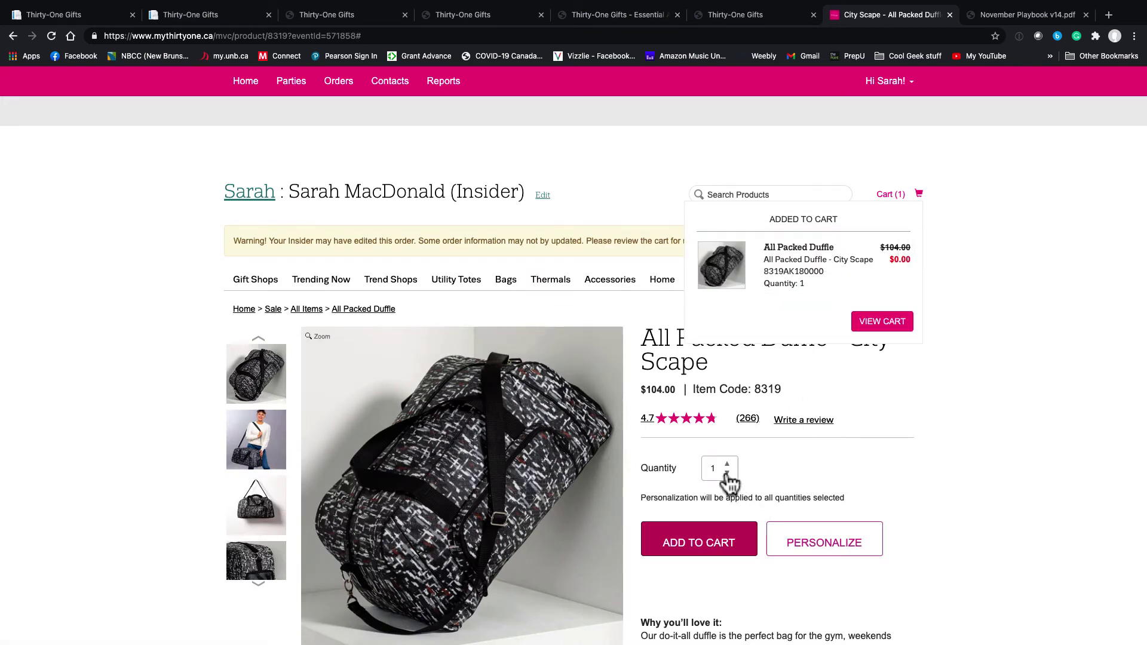
# Add a second All Packed Duffle - City Scape to the cart, applying the remaining Insider Credit.
pyautogui.click(699, 543)
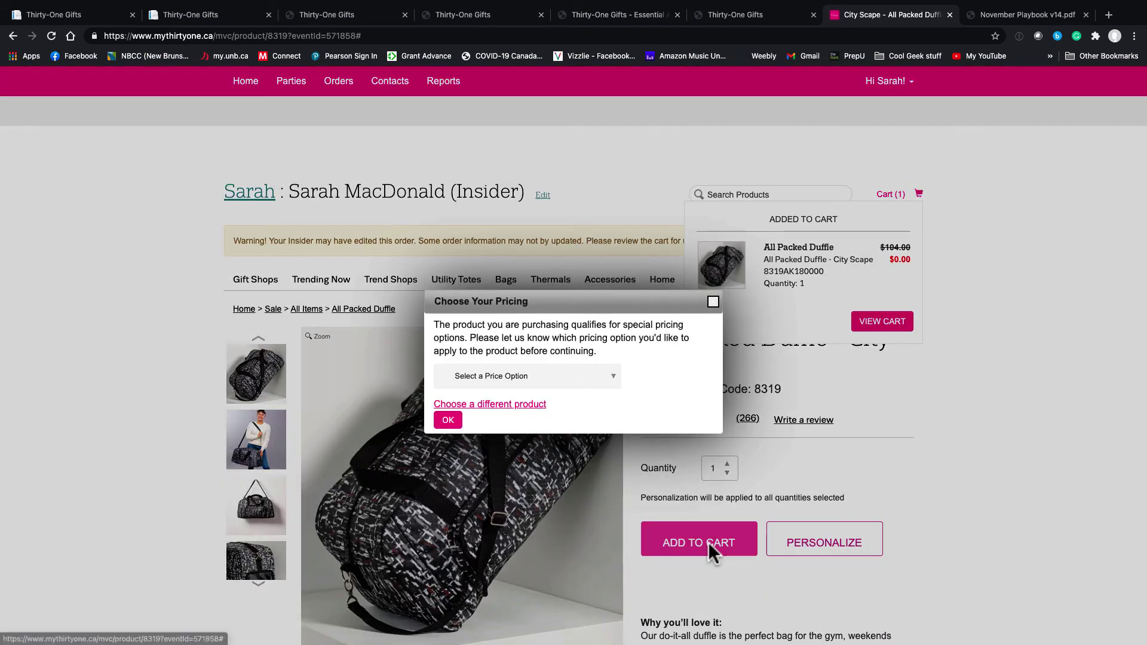
pyautogui.click(613, 380)
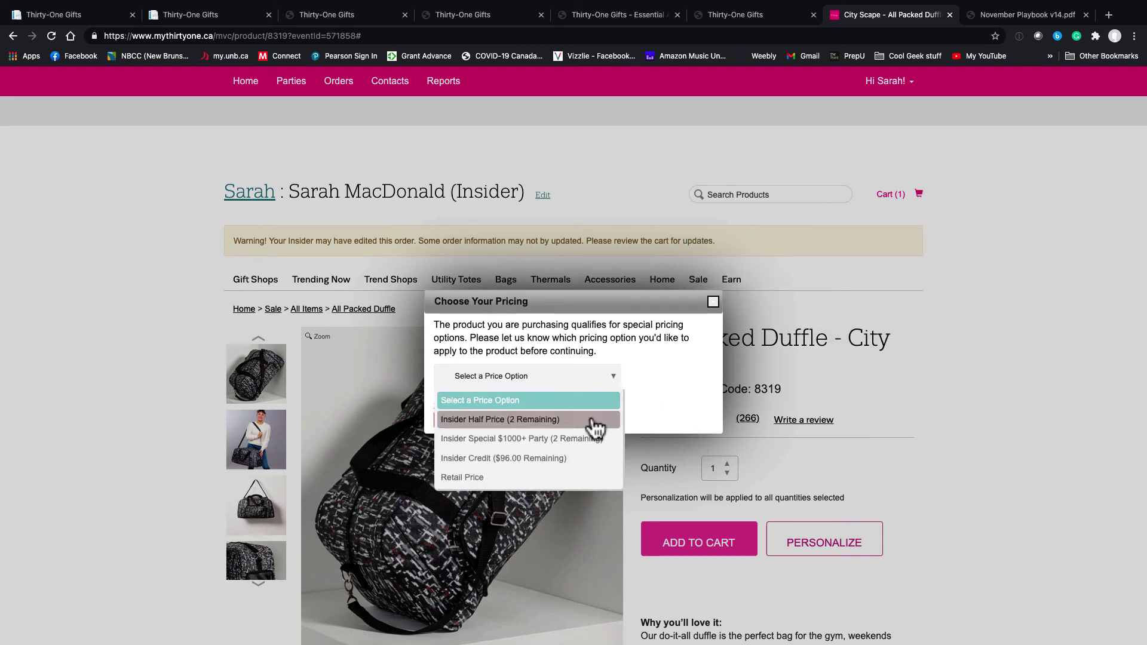
pyautogui.click(584, 459)
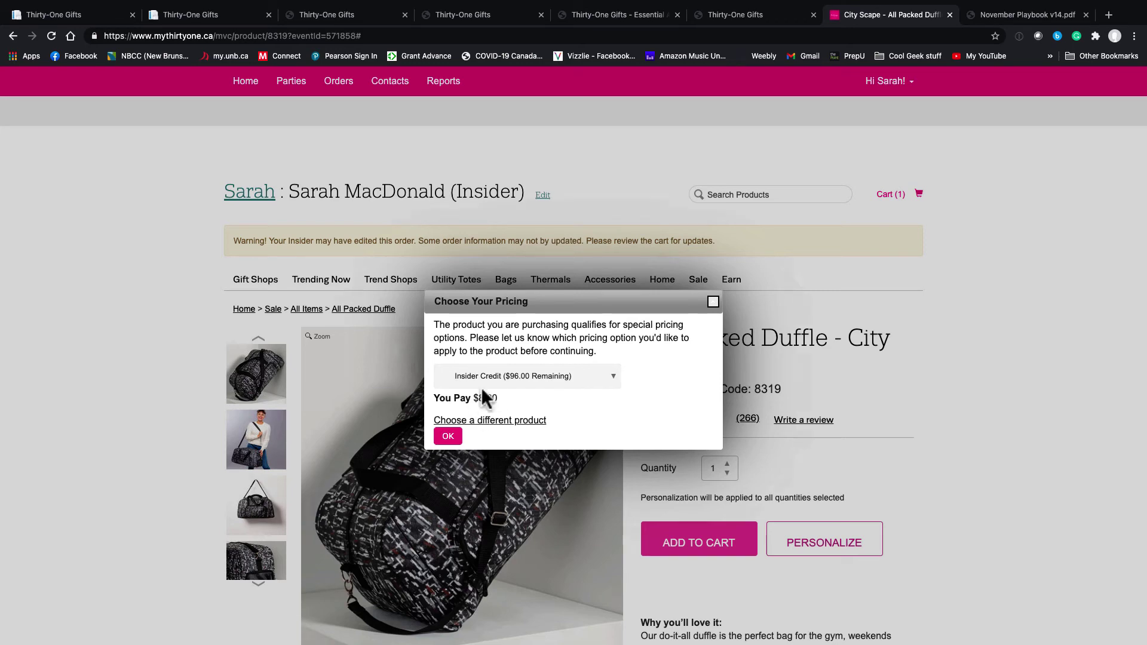
pyautogui.click(448, 436)
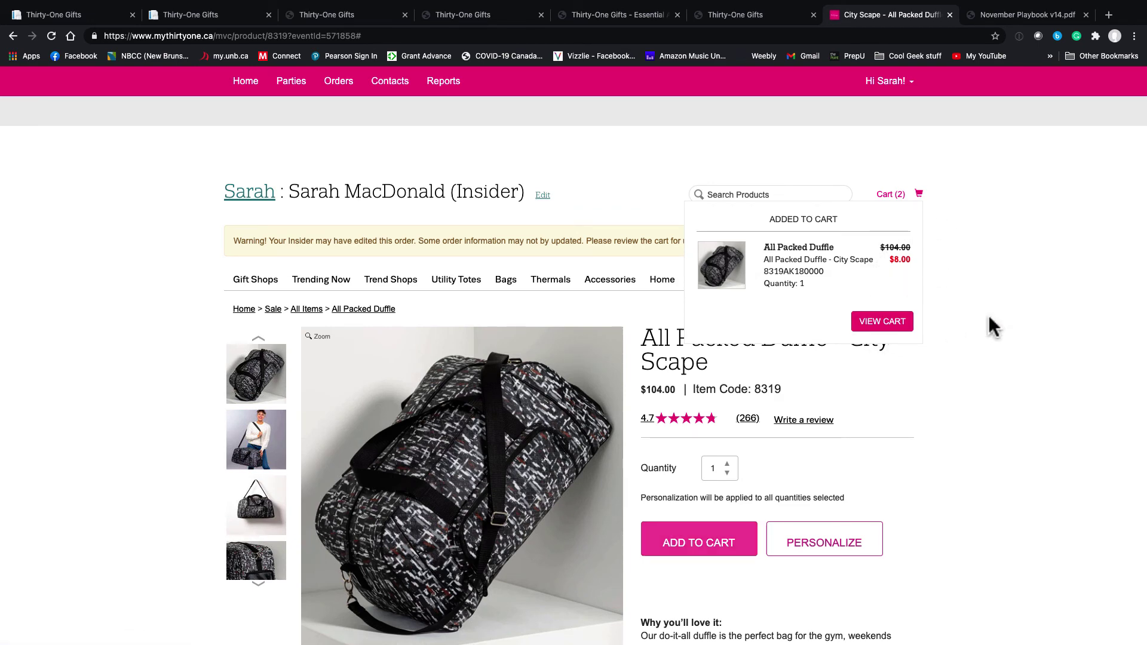
# Find the Fresh Market Thermal among the large thermals, choose Buffalo Plaid and add one to the cart.
pyautogui.moveTo(544, 289)
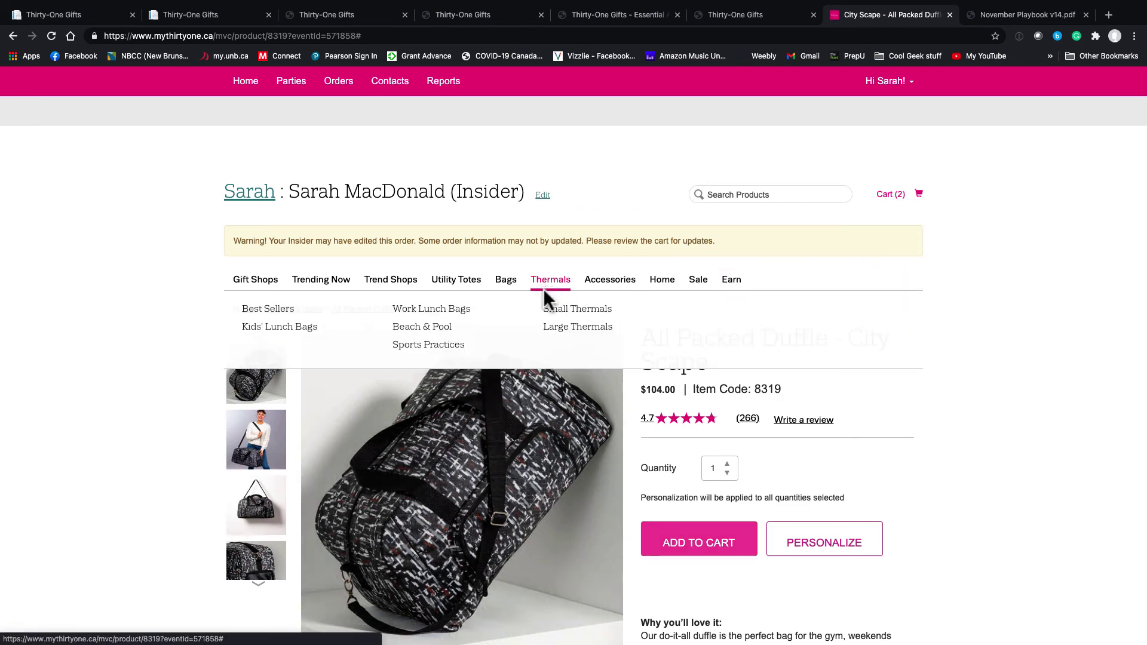
pyautogui.click(560, 317)
pyautogui.scroll(-3, 553, 333)
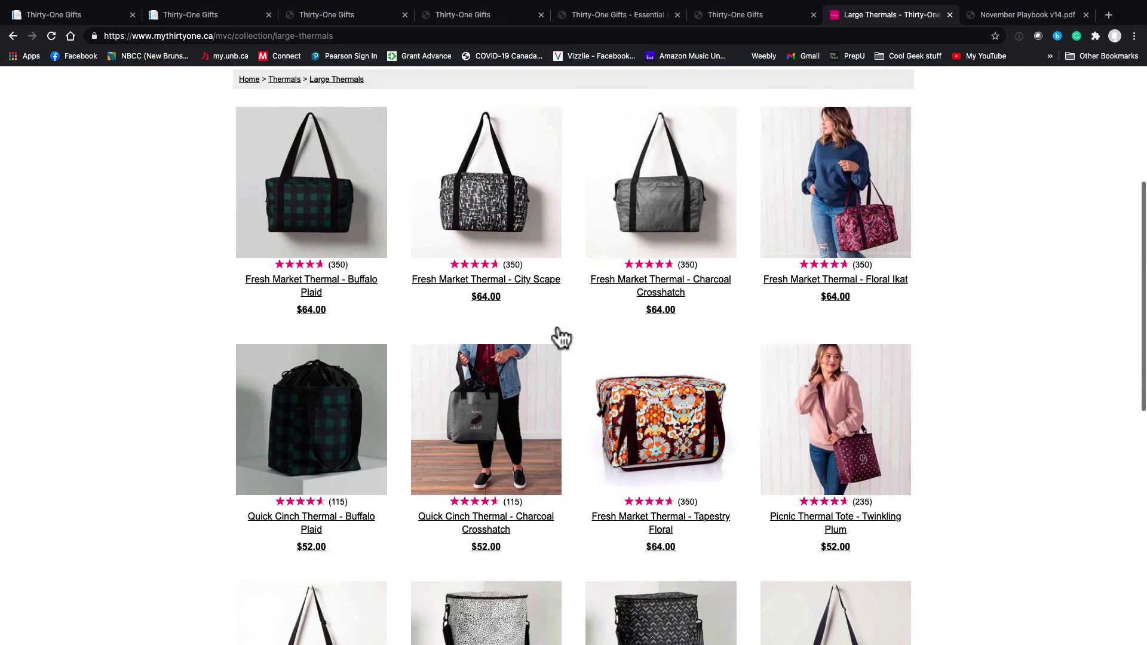
pyautogui.click(777, 276)
pyautogui.scroll(-5, 590, 346)
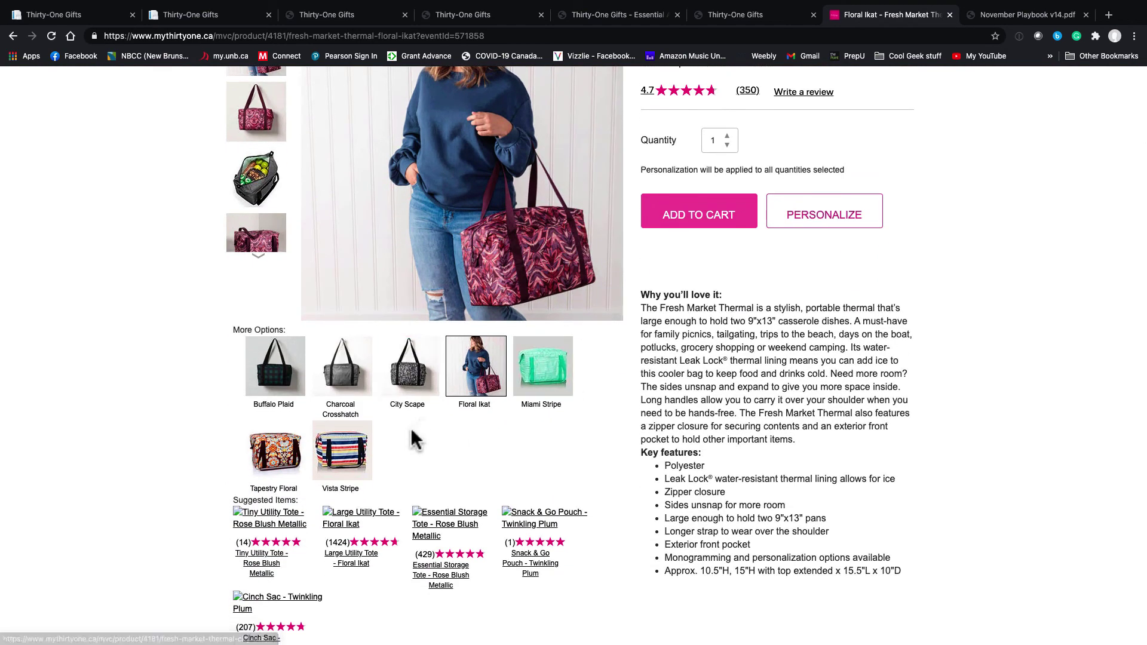
pyautogui.click(271, 361)
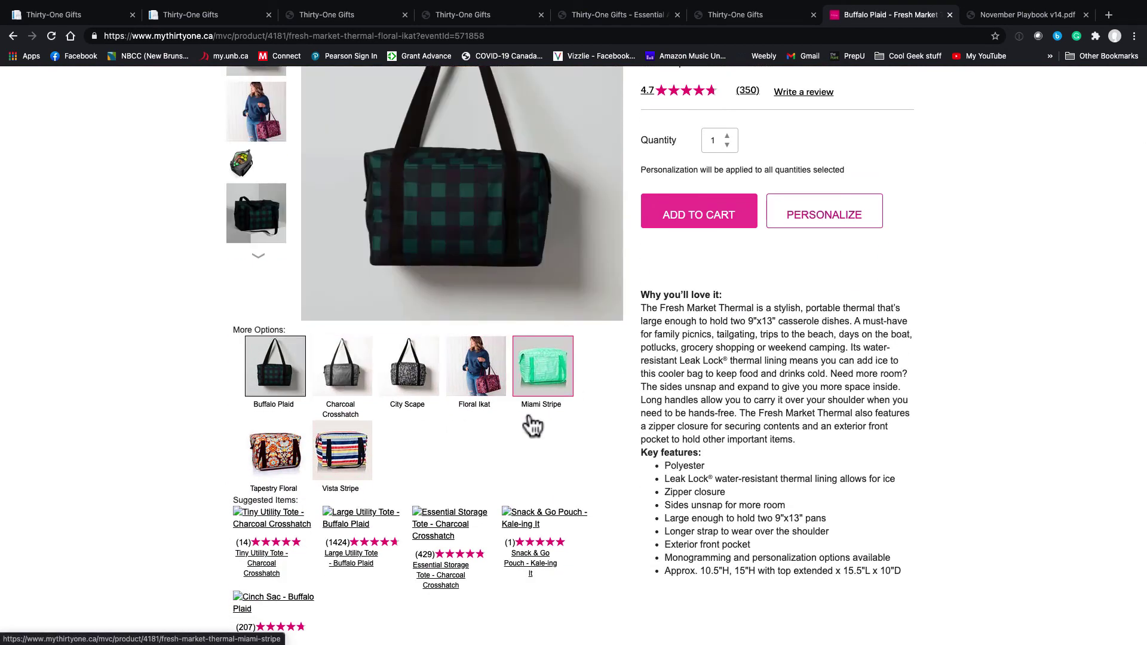
pyautogui.click(730, 230)
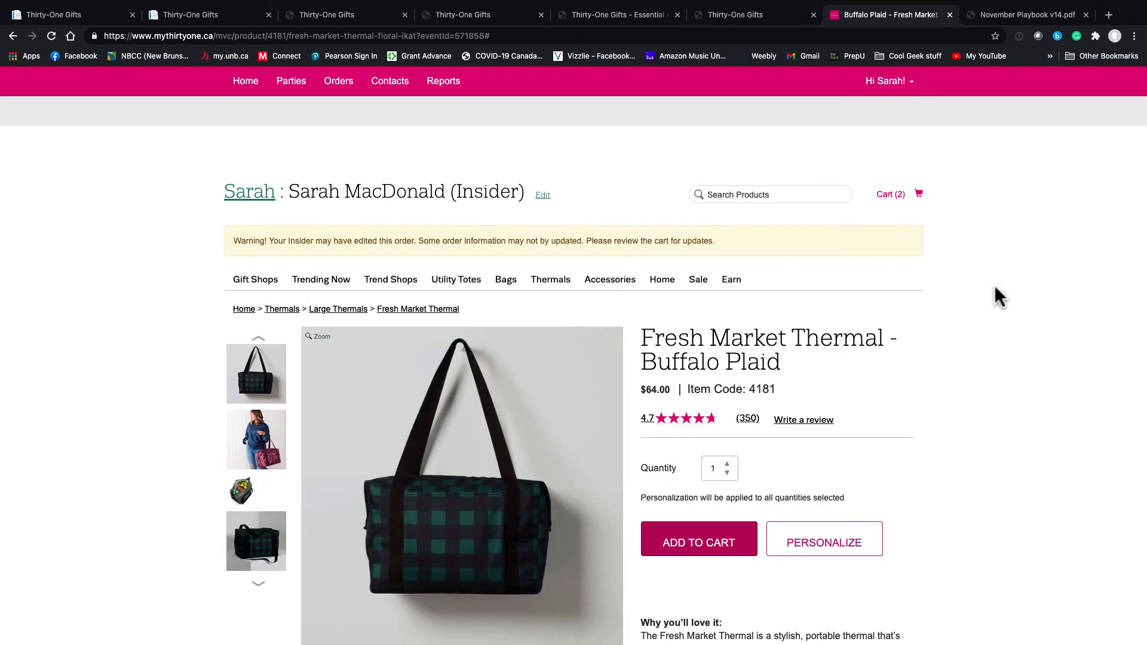